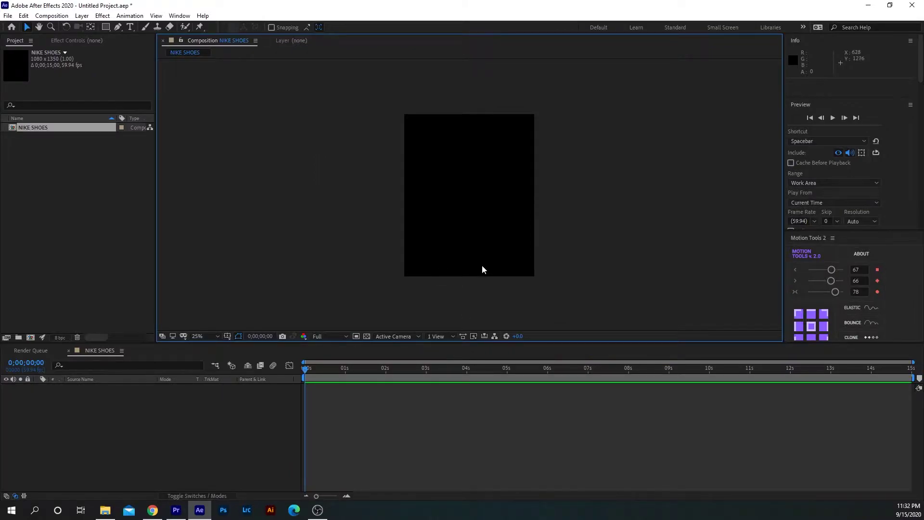
Create a new solid layer named bg in the NIKE SHOES composition.
scroll(483, 269, "down", 2)
right_click(222, 406)
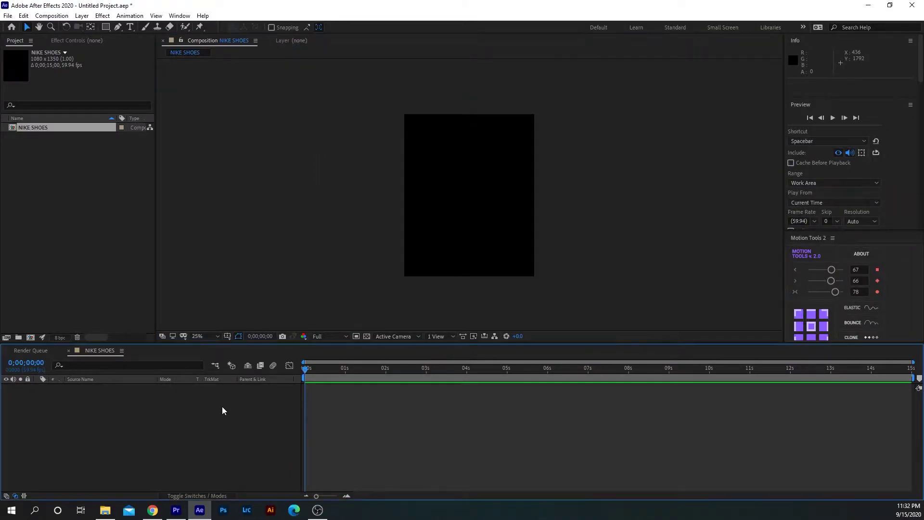
mouse_move(268, 308)
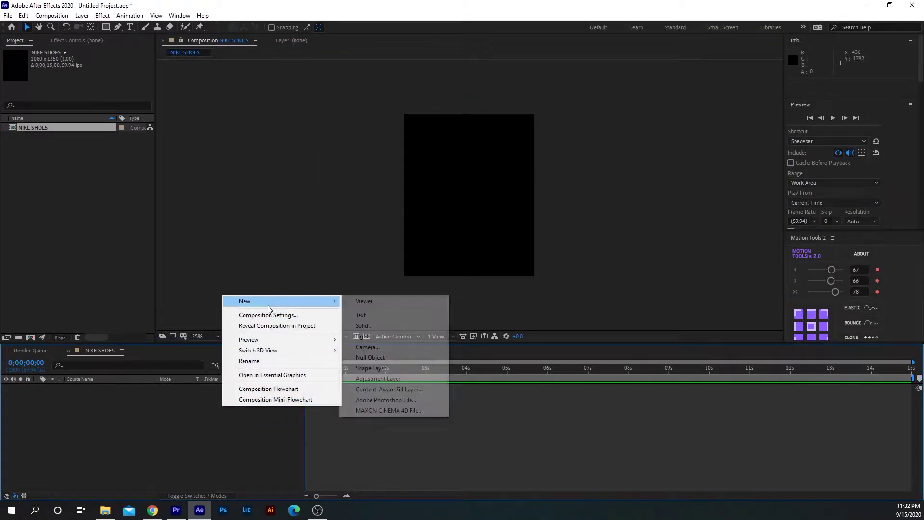
left_click(372, 326)
type("bg")
key("Return")
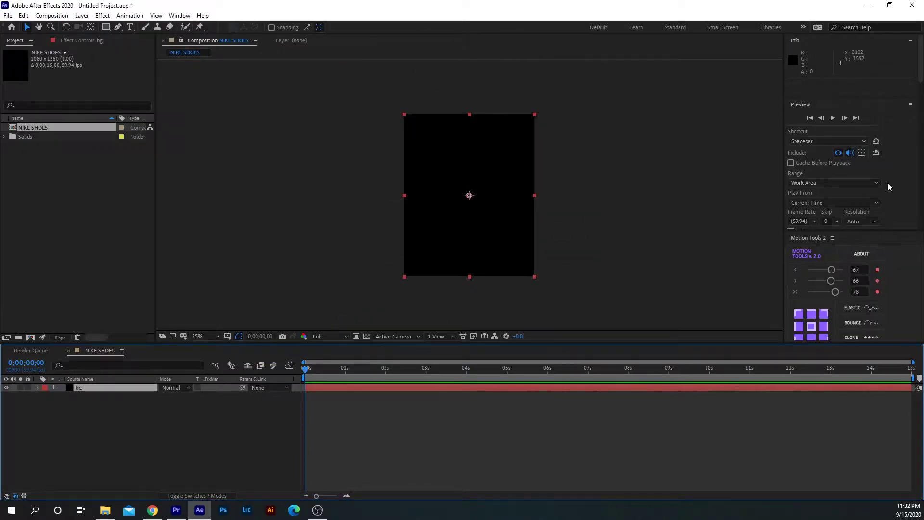
Find the Gradient Ramp effect by searching for "ramp" and apply it to the bg layer.
left_click_drag(921, 66, 920, 203)
left_click_drag(921, 169, 921, 202)
left_click(828, 54)
type("ramp")
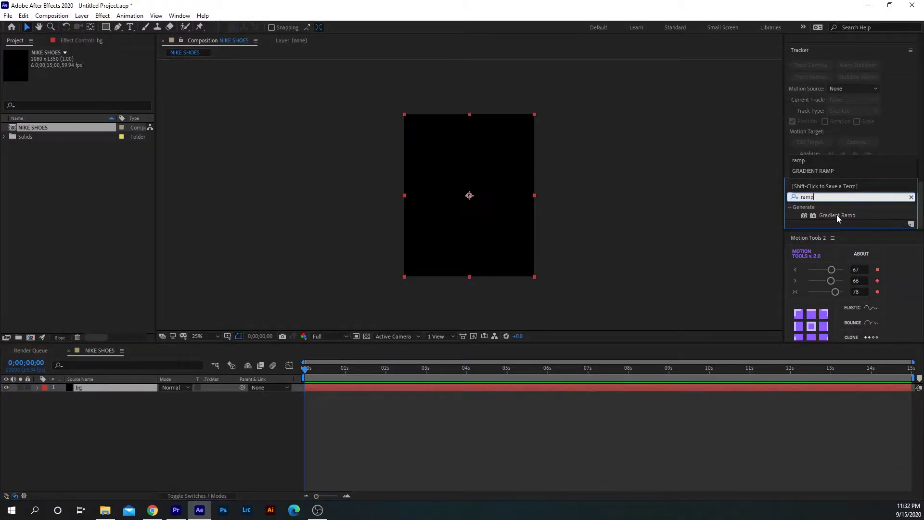
left_click_drag(836, 214, 509, 386)
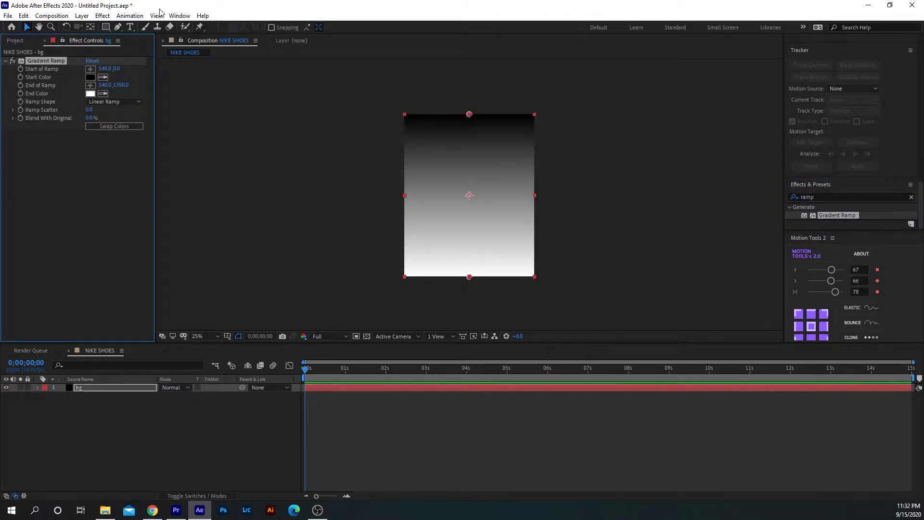
left_click(179, 16)
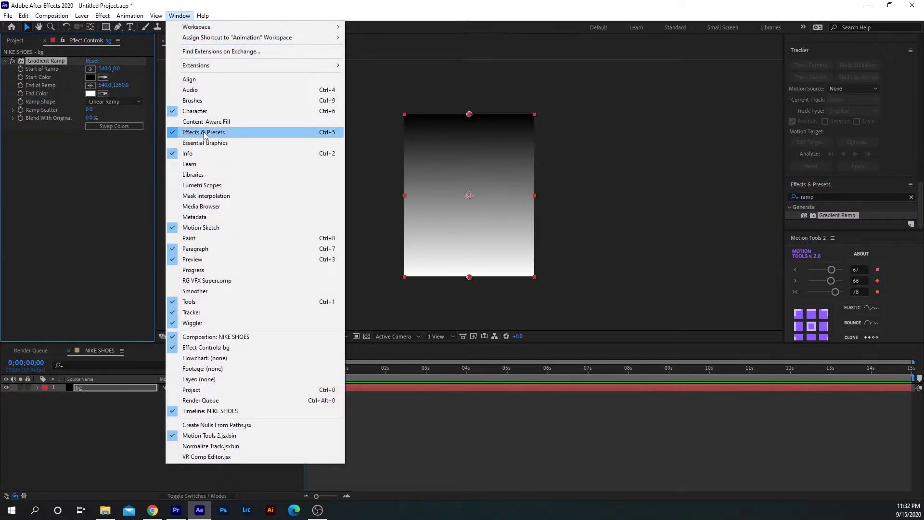
left_click(187, 16)
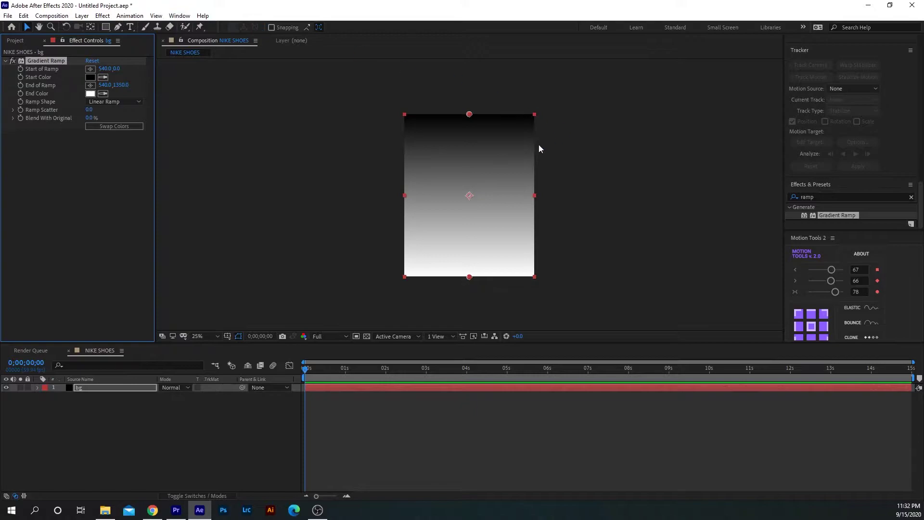
Swap the ramp colors and run the gradient diagonally, with its start at about 28, 44 and its end at about 1600, 1754.
left_click_drag(473, 116, 407, 118)
left_click(122, 126)
left_click_drag(471, 278, 596, 324)
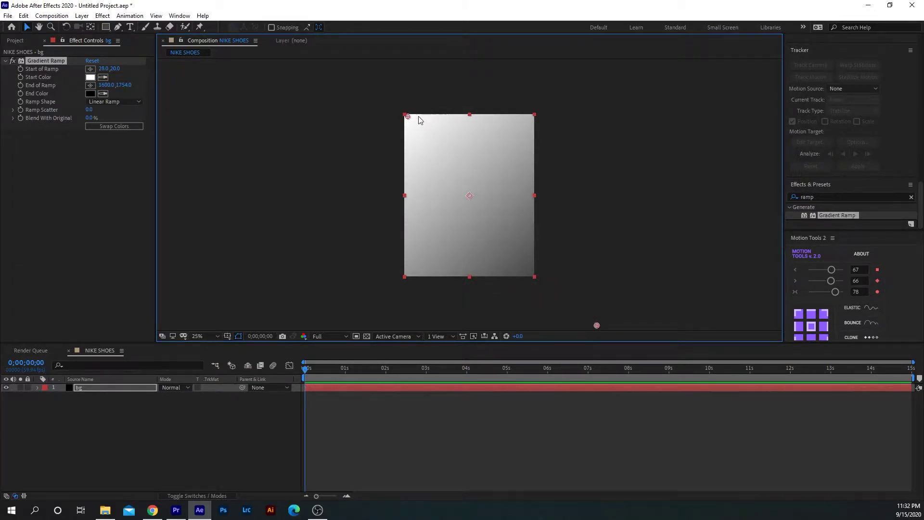
left_click_drag(408, 119, 407, 120)
left_click(400, 403)
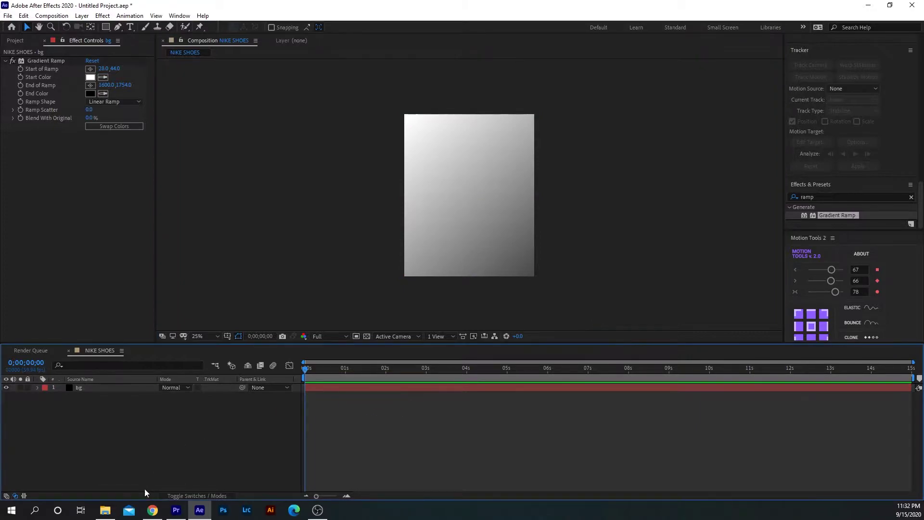
Import SHOE_001.png and SHOW_002.png from the file explorer and place them above the bg layer.
left_click(105, 511)
left_click_drag(655, 225, 608, 178)
left_click_drag(609, 134, 181, 384)
key("alt+Tab")
left_click(183, 442)
left_click(198, 404)
left_click(198, 403)
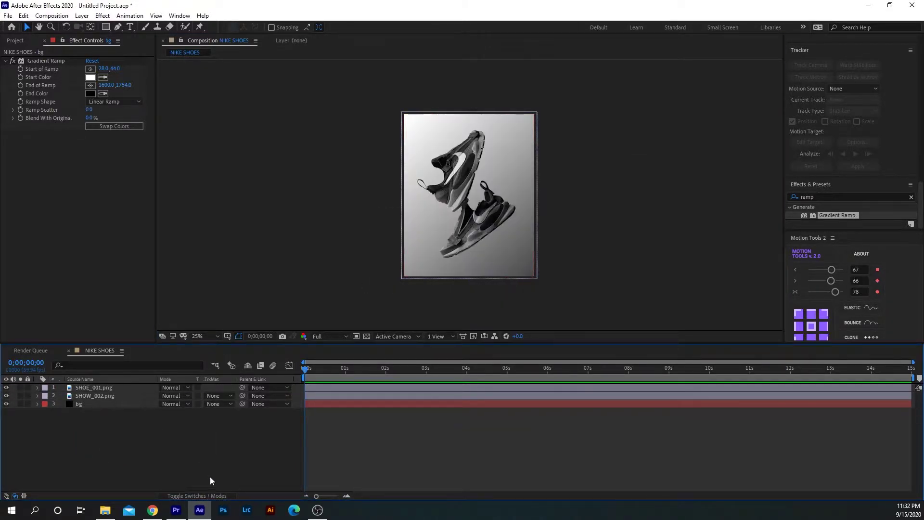
Turn both shoe layers and the bg layer into 3D layers.
left_click(218, 495)
left_click_drag(213, 404, 212, 387)
left_click(204, 495)
left_click(204, 495)
left_click(204, 494)
left_click(204, 495)
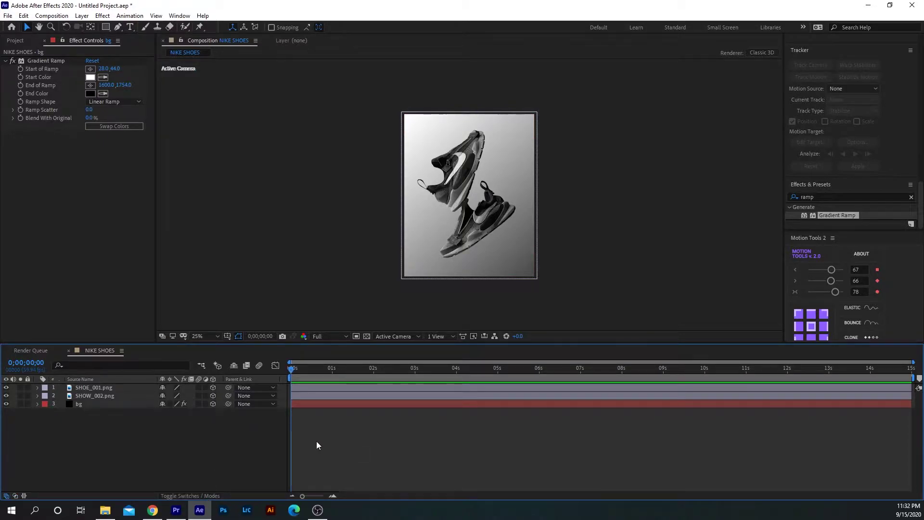
Split the composition viewer into two horizontal views and make the Top view active.
left_click(450, 337)
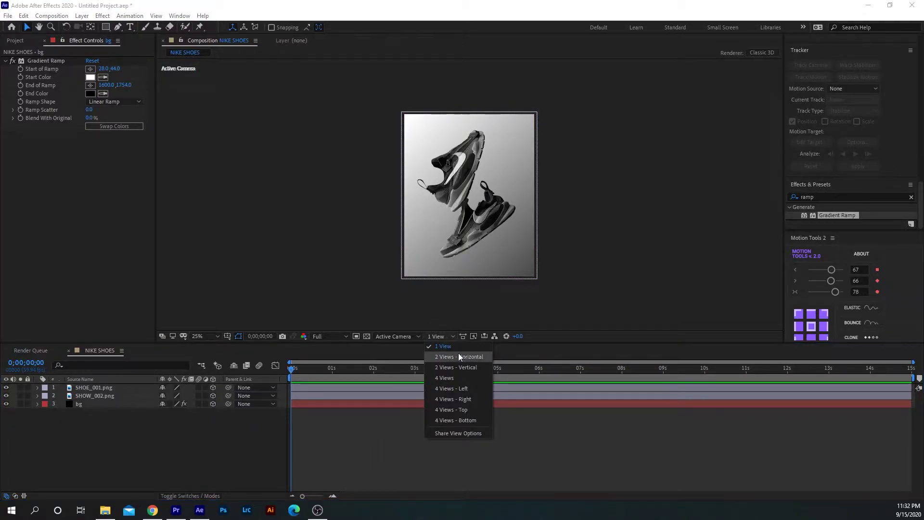
left_click(460, 357)
scroll(321, 268, "up", 2)
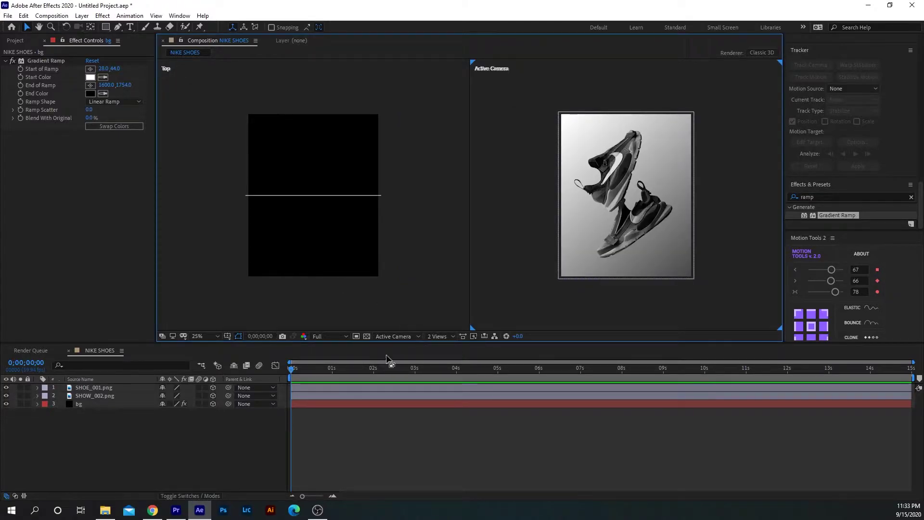
left_click(420, 317)
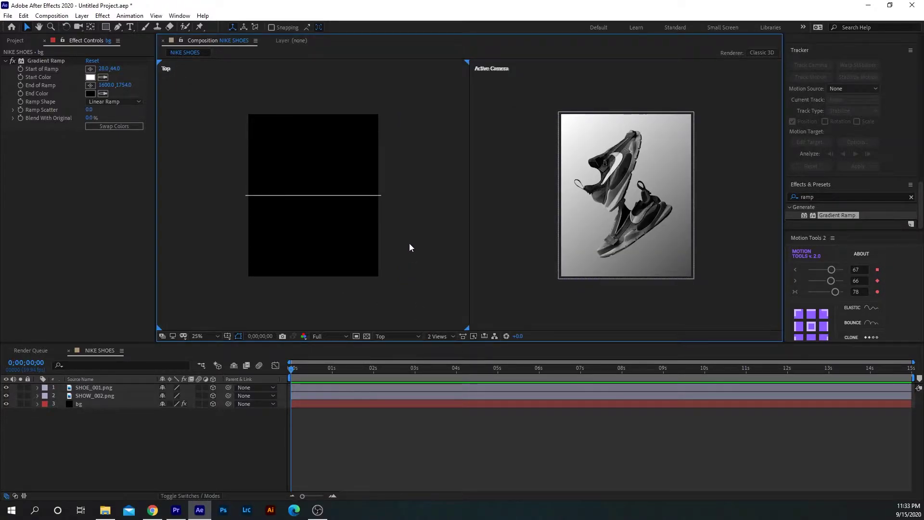
Preview the layers from Custom View 1, and return that view to Top.
left_click(412, 338)
left_click(401, 426)
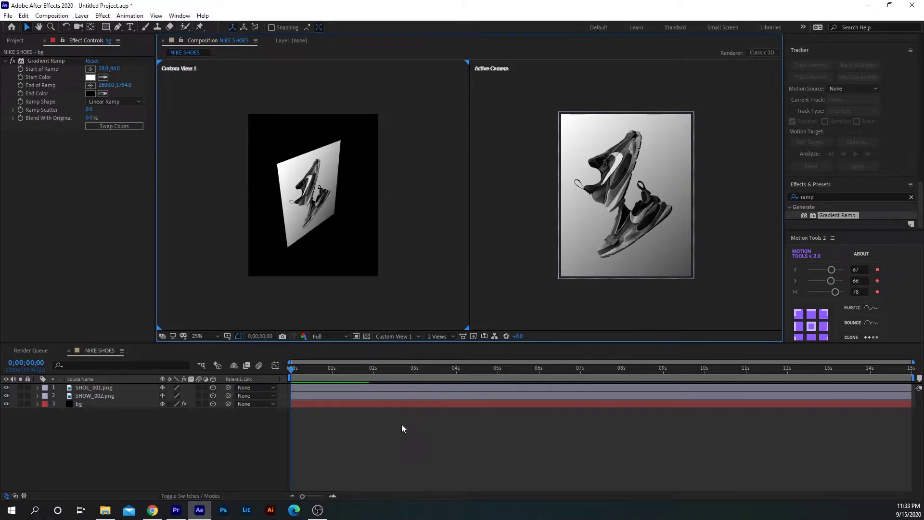
scroll(333, 255, "up", 2)
scroll(333, 255, "down", 2)
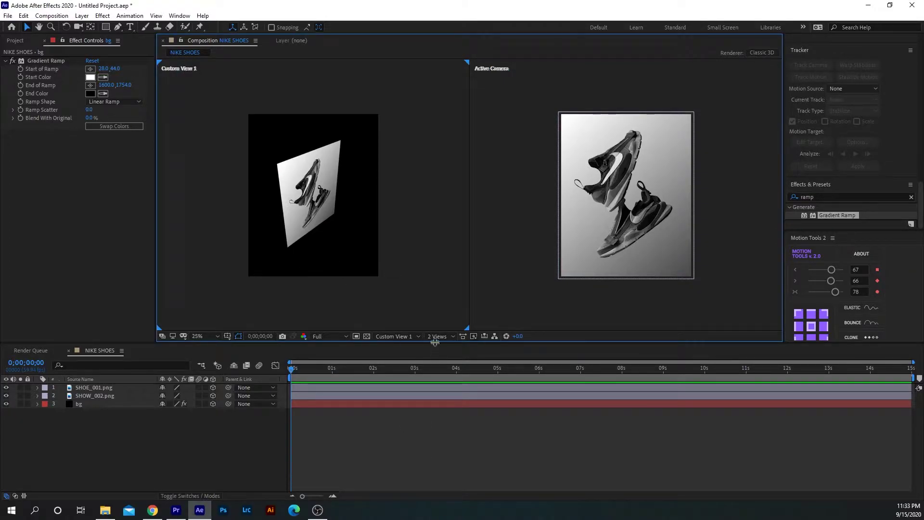
left_click(413, 336)
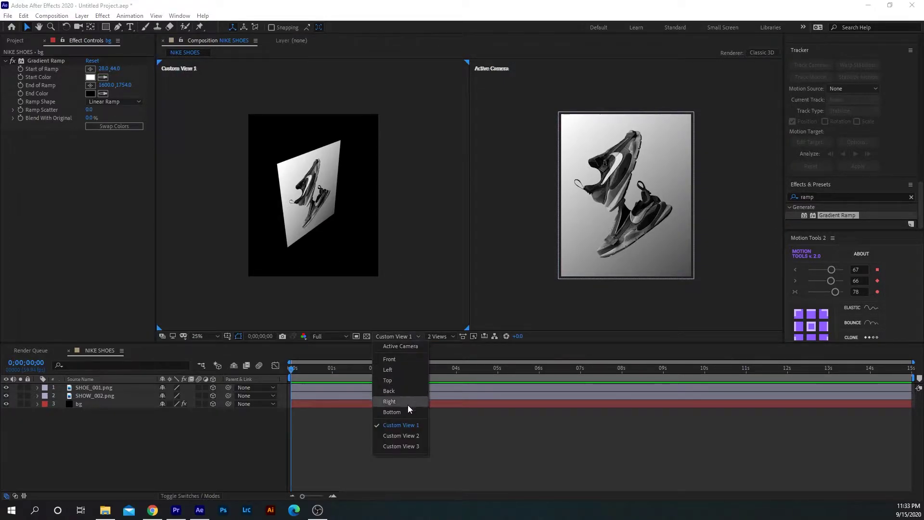
left_click(401, 381)
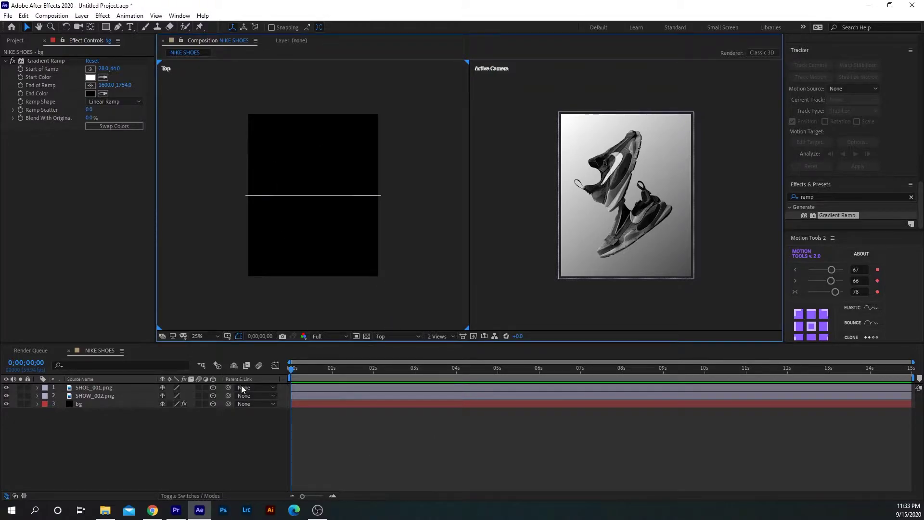
Push the bg layer back in depth behind the shoes and scale it to 175% to fill the frame.
left_click(107, 405)
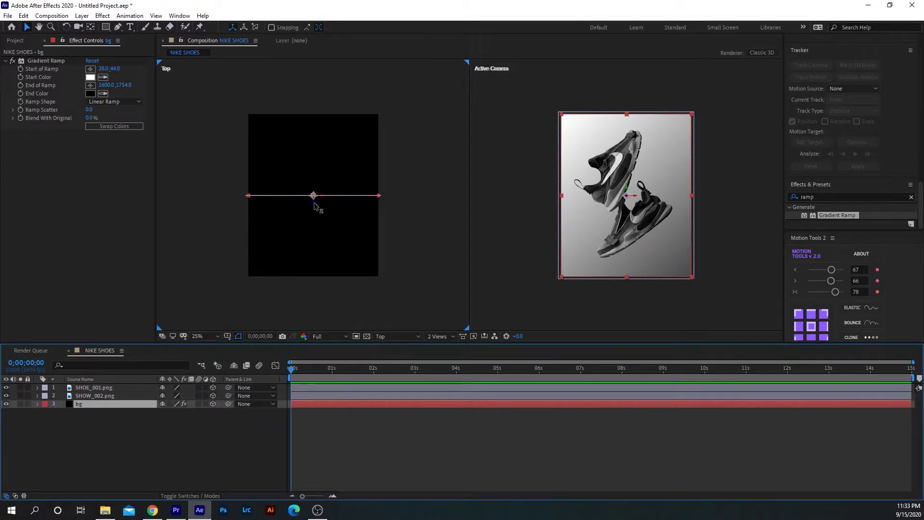
left_click_drag(313, 201, 311, 123)
key("s")
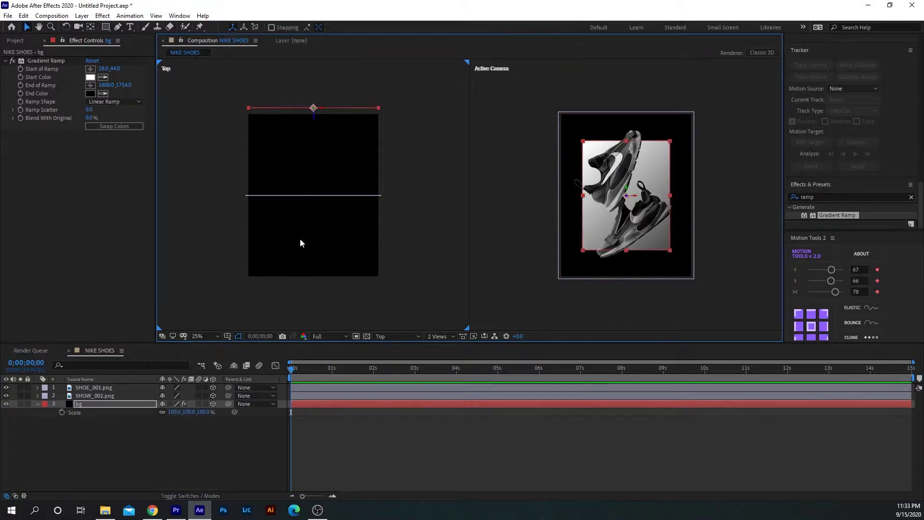
left_click_drag(186, 412, 221, 412)
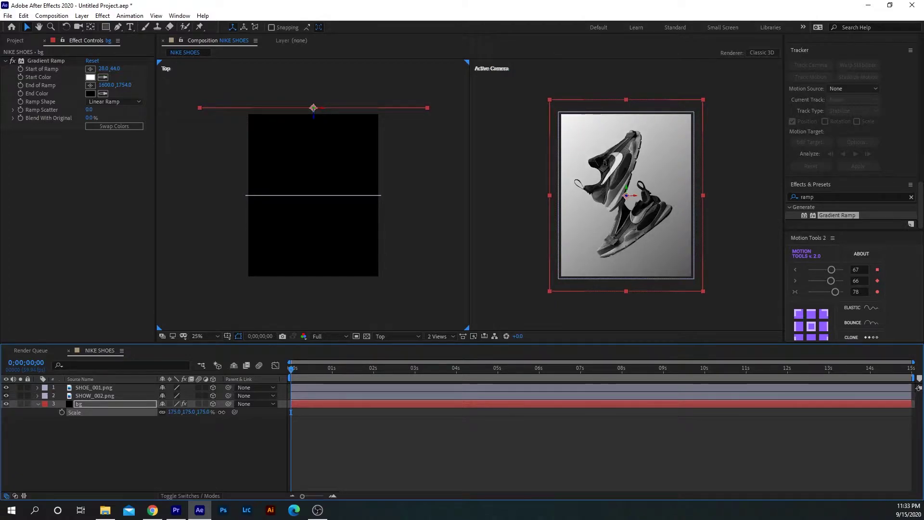
left_click(382, 440)
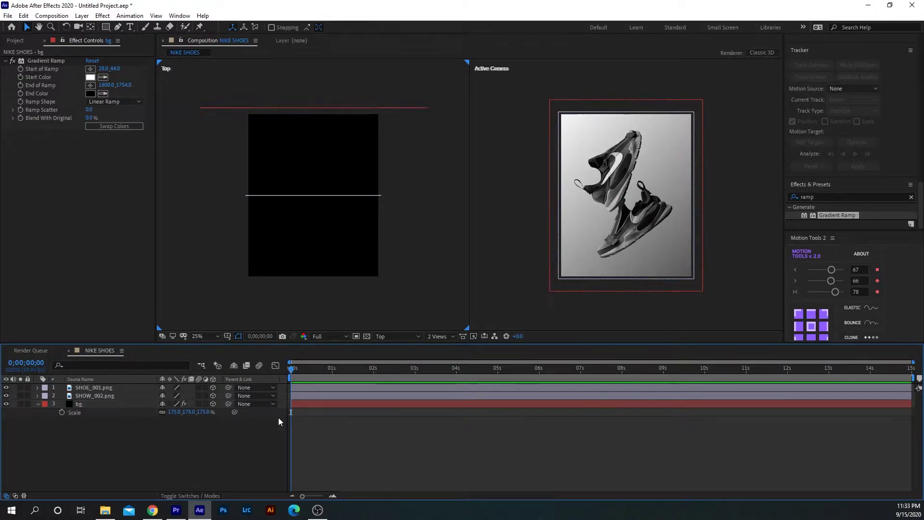
Move SHOW_002.png back in depth, partway toward the background, and scale it to 111%.
left_click(116, 395)
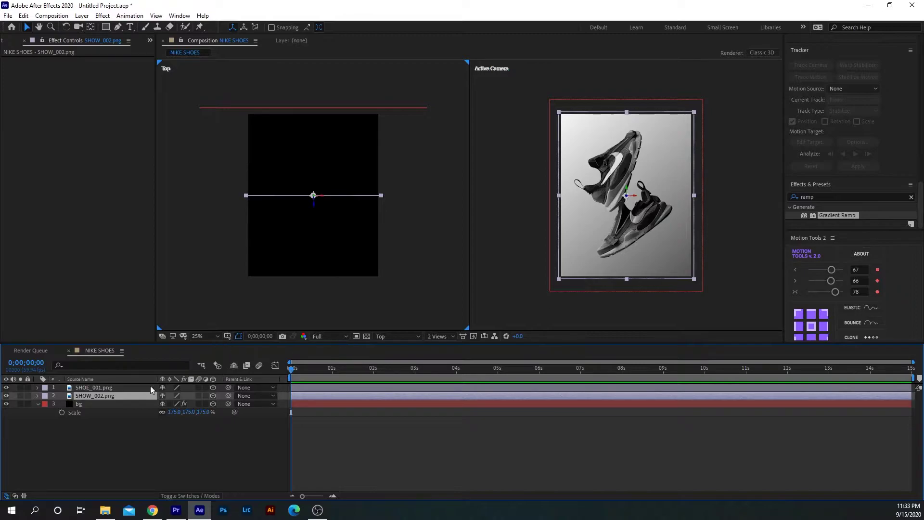
left_click_drag(313, 201, 313, 167)
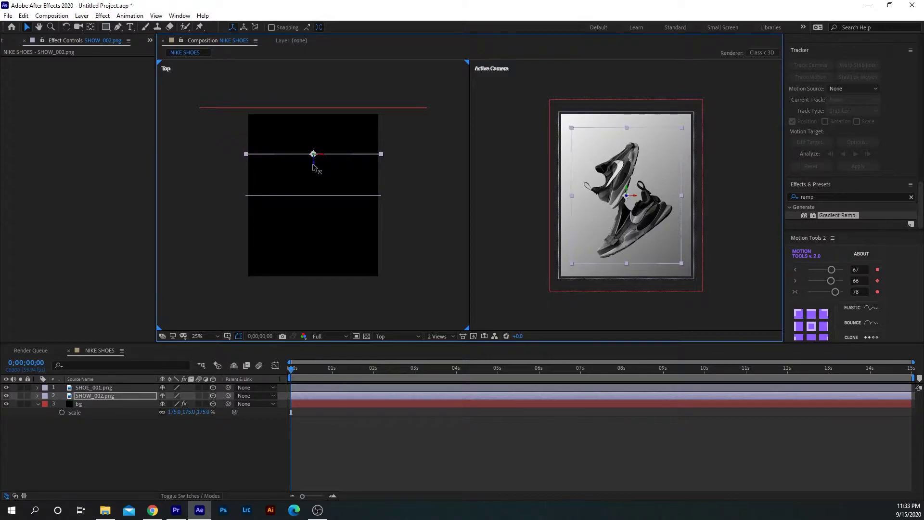
left_click(111, 397)
key("s")
left_click_drag(187, 404, 193, 403)
Move SHOE_001.png slightly back in depth, in front of SHOW_002.png, and scale it to 107%.
key("ctrl+Up")
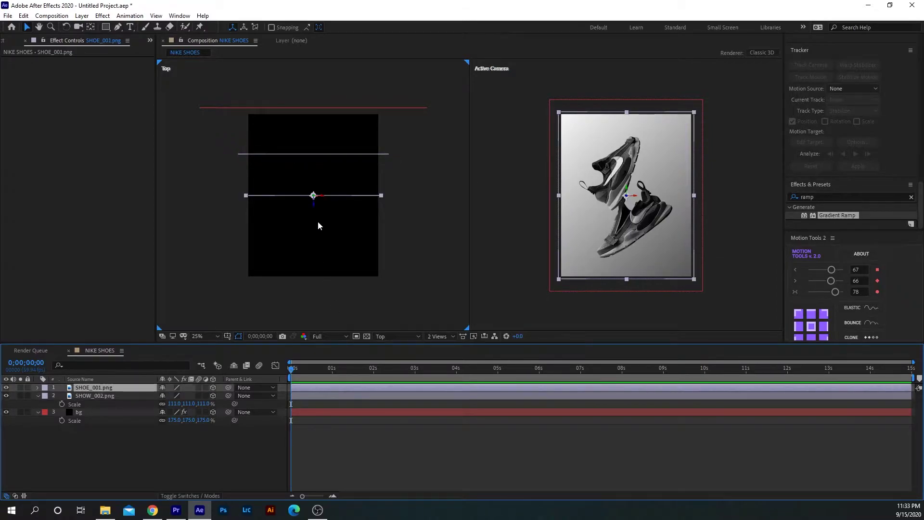
left_click_drag(313, 208, 315, 198)
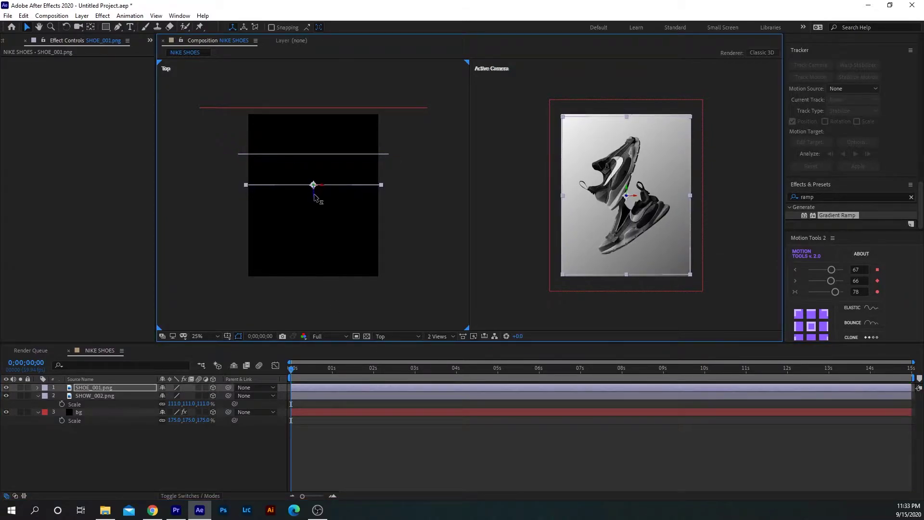
key("s")
left_click_drag(186, 396, 191, 395)
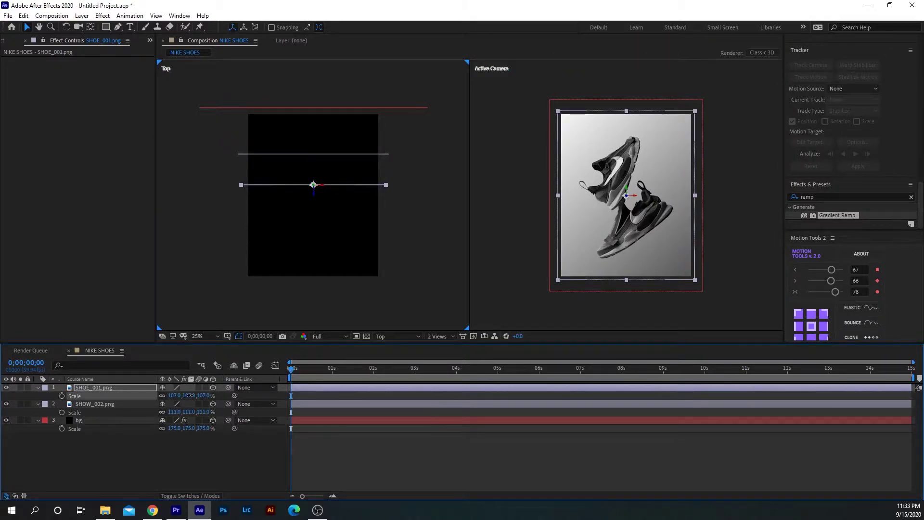
left_click(403, 480)
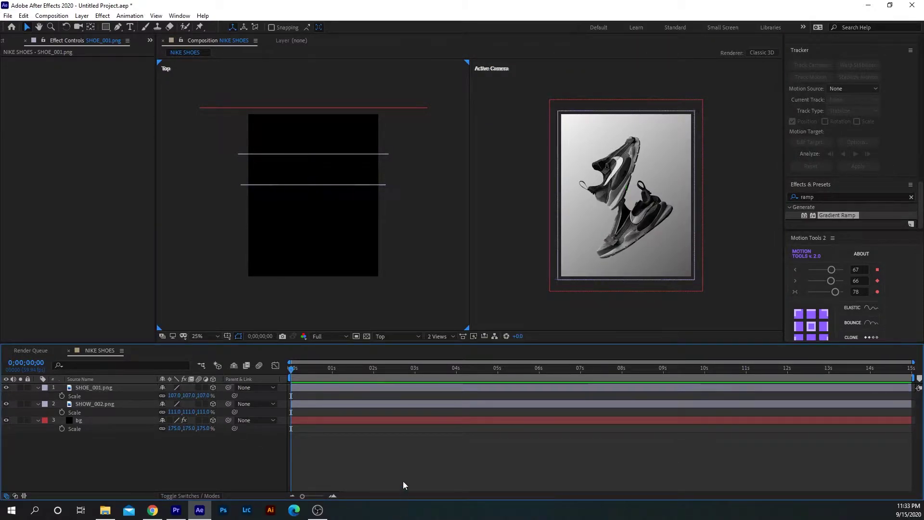
Collapse the expanded Scale properties of all three layers.
left_click(38, 388)
left_click(38, 396)
left_click(37, 404)
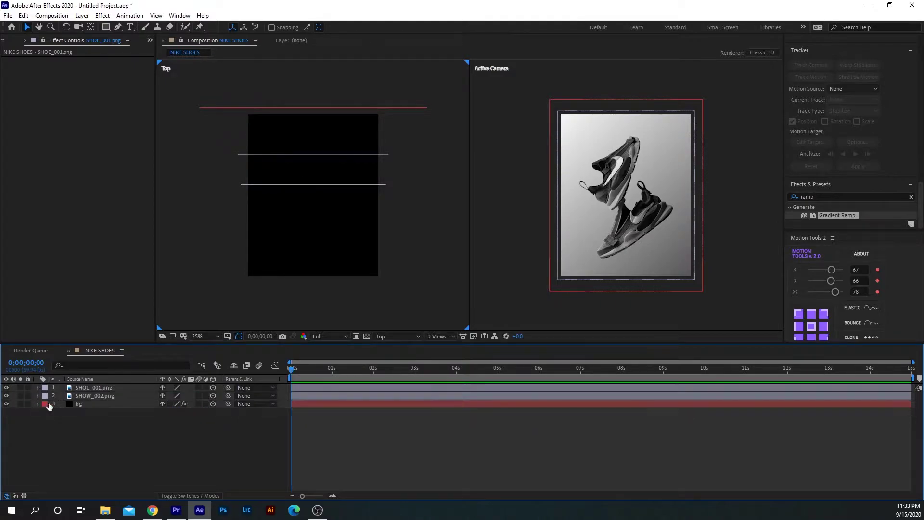
Import OUTLINE_ SHOE_001.png and OUTLINE_SHOW_002.png above the other layers and make both 3D.
left_click(107, 509)
left_click(498, 262)
left_click_drag(542, 221, 143, 462)
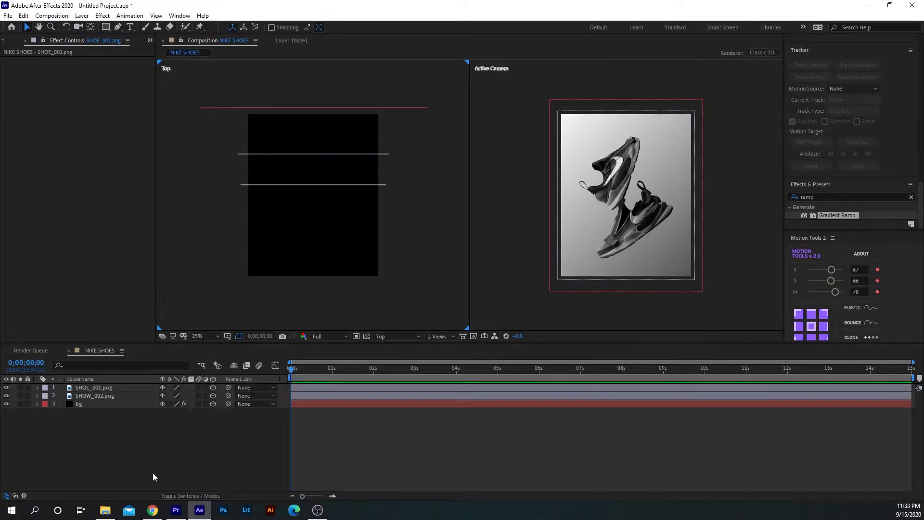
left_click(214, 396)
left_click(96, 441)
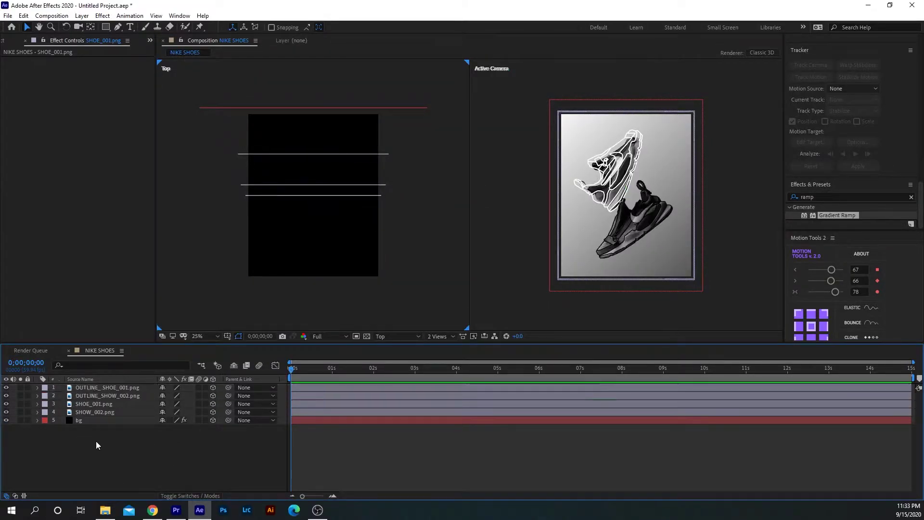
Identify the shoe outline by toggling its visibility, and move OUTLINE_ SHOE_001.png slightly forward in depth toward the camera.
left_click(6, 387)
left_click(6, 388)
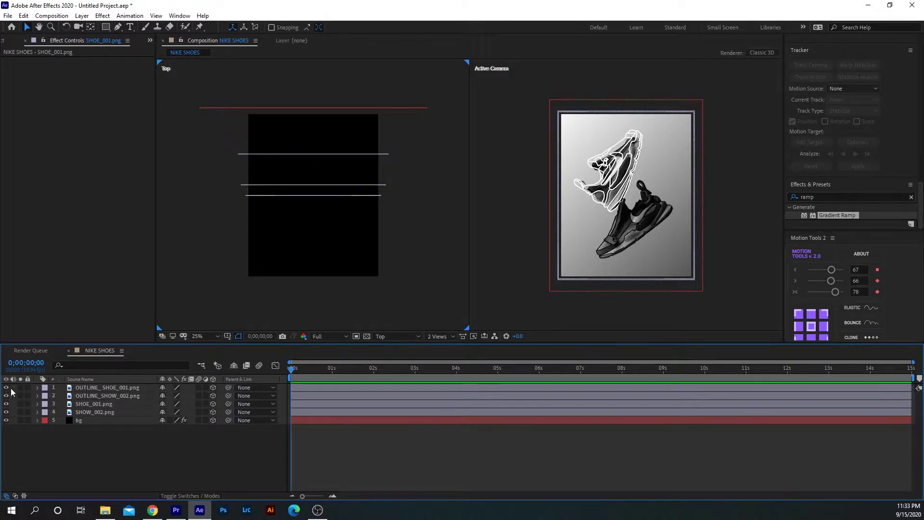
left_click(308, 386)
left_click(299, 371)
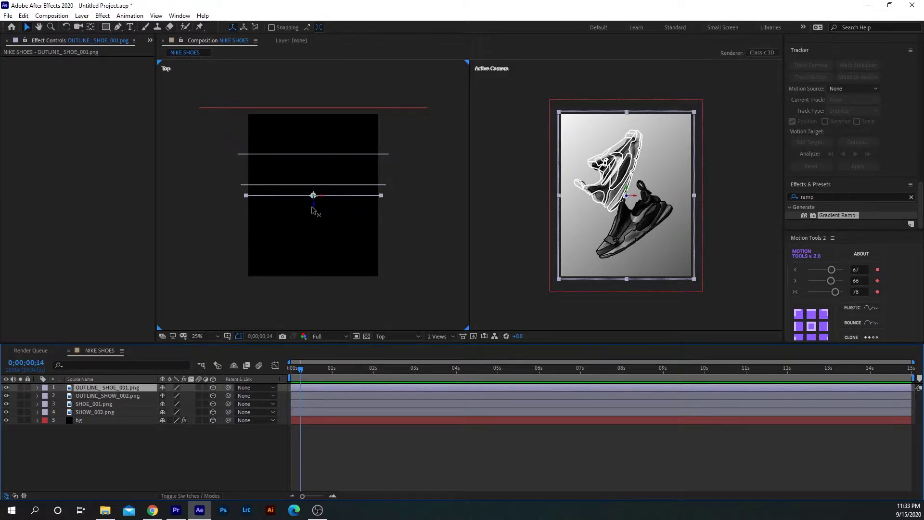
left_click_drag(313, 207, 316, 212)
scroll(596, 241, "up", 3)
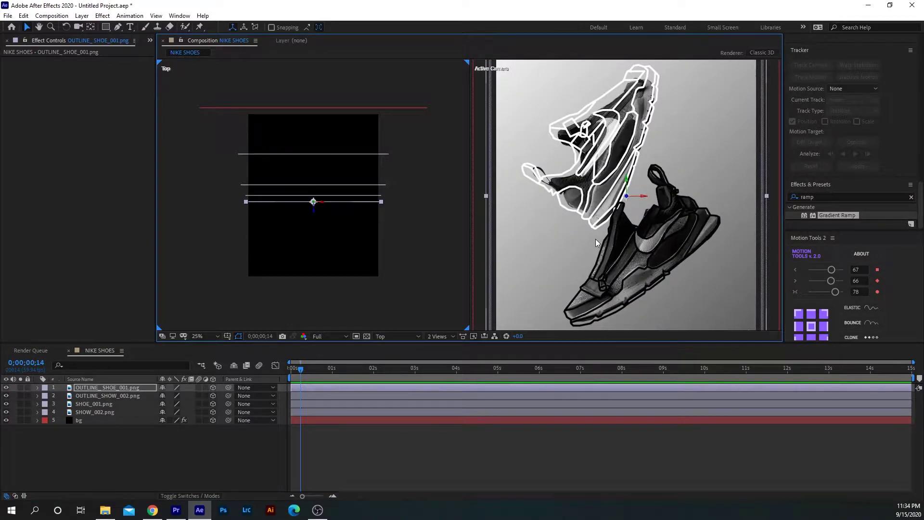
Move OUTLINE_SHOW_002.png back in depth, between SHOW_002.png and SHOE_001.png, and scale it to 106%.
left_click(104, 396)
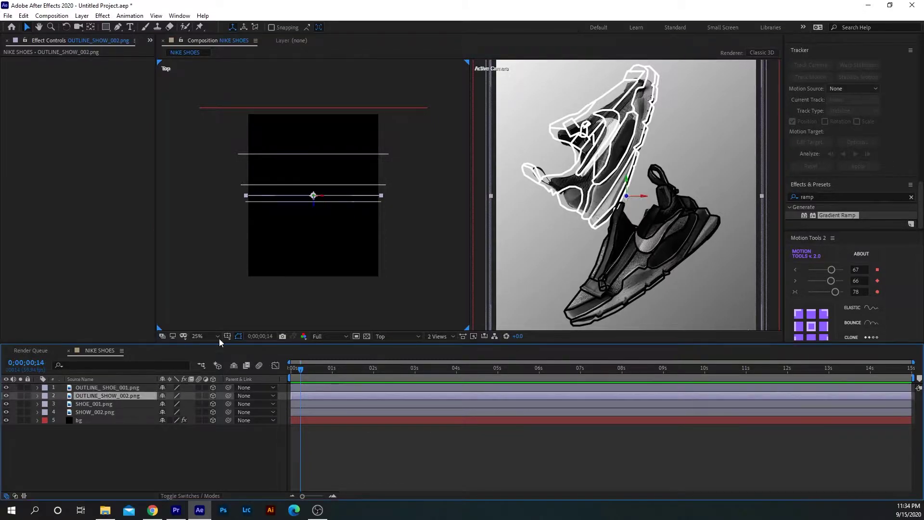
left_click_drag(313, 203, 317, 180)
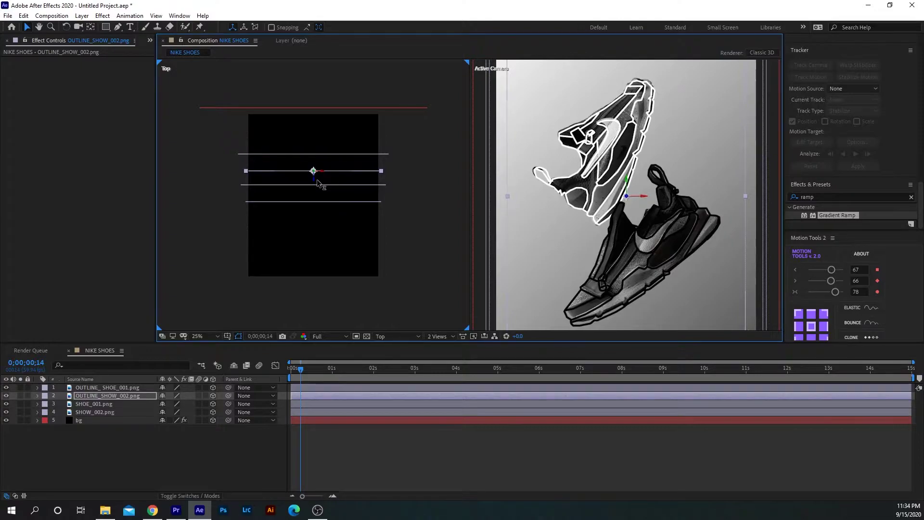
key("s")
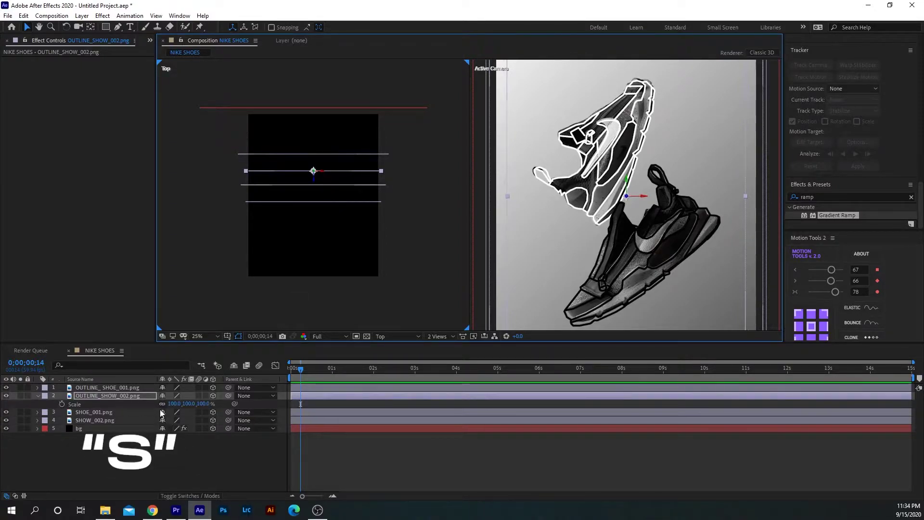
left_click_drag(185, 404, 188, 404)
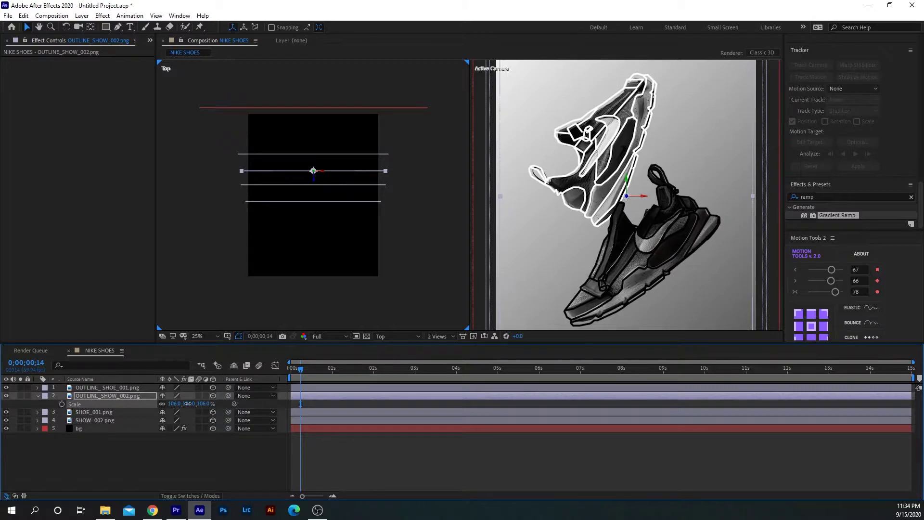
left_click(426, 451)
left_click(37, 395)
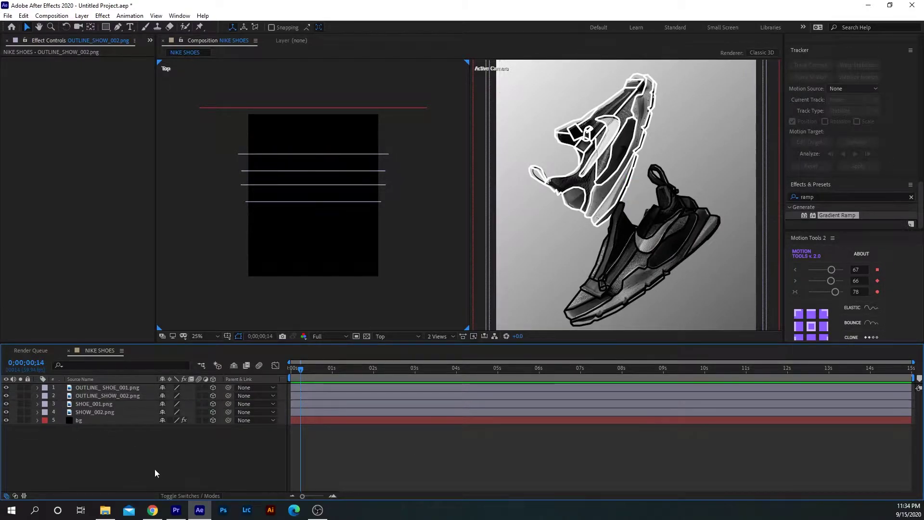
Import ZIPPER.png, BLACK NIKE.png and NIKE CHECKS.png above the other layers and make all three 3D.
left_click(108, 510)
left_click(483, 265)
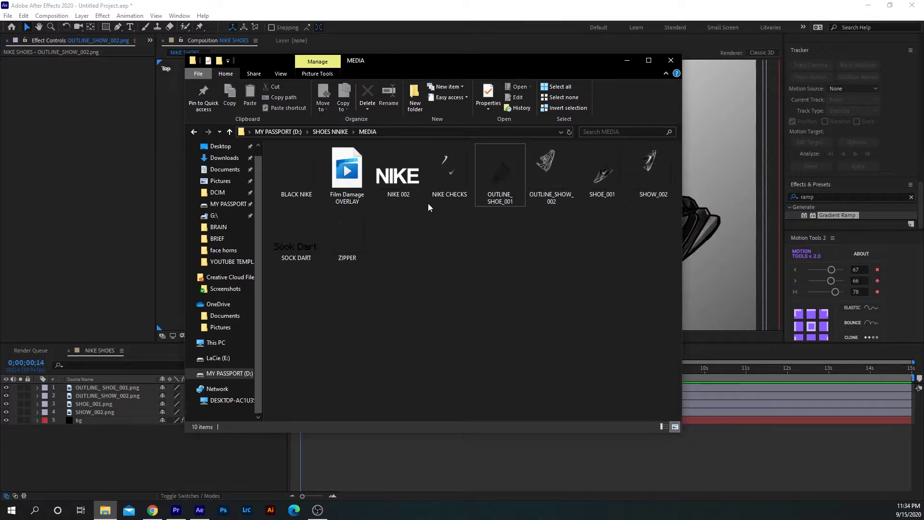
left_click(447, 176)
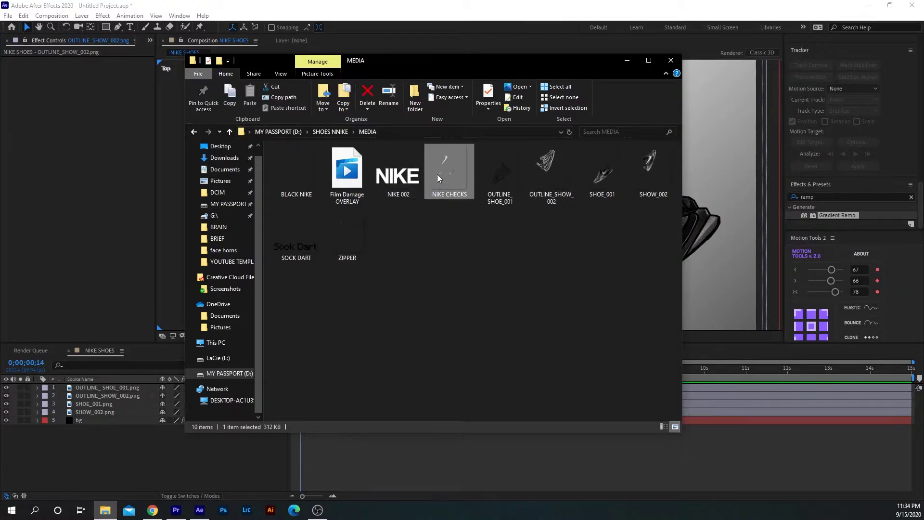
left_click(300, 170, "ctrl")
left_click_drag(340, 244, 158, 454)
left_click(158, 444)
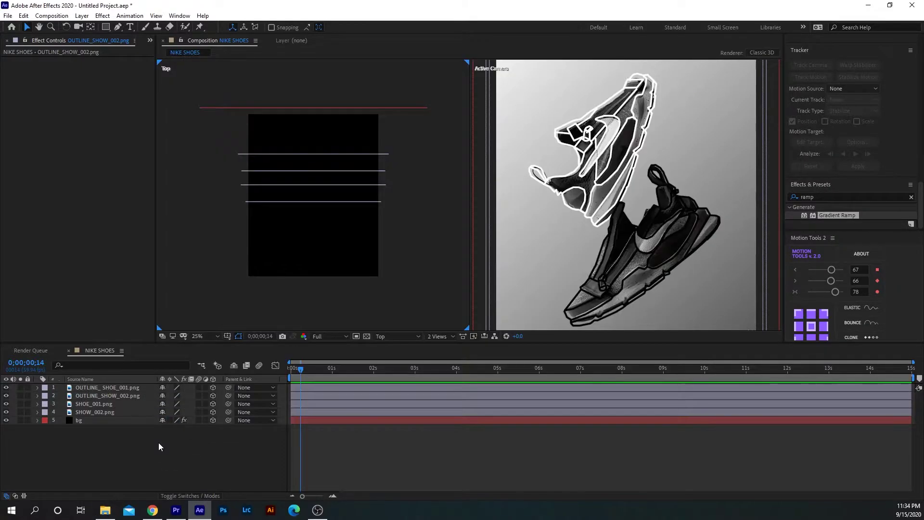
left_click(212, 387)
left_click(76, 473)
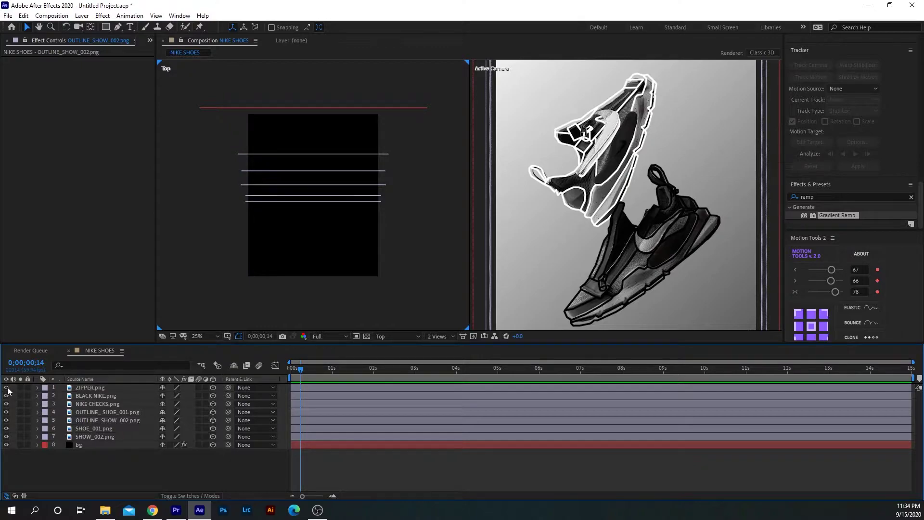
With BLACK NIKE.png and NIKE CHECKS.png hidden, move ZIPPER.png toward the camera, in front of OUTLINE_ SHOE_001.png, and scale it to 88%.
left_click(7, 404)
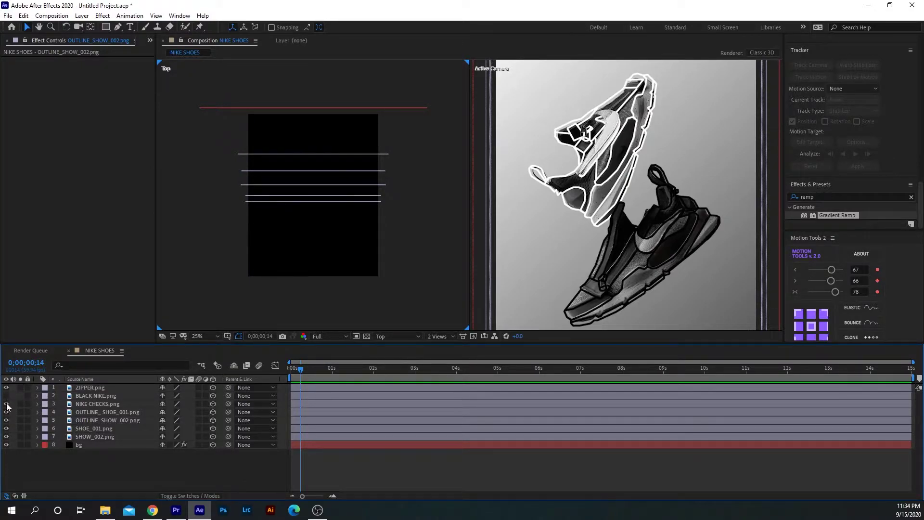
left_click(6, 404)
left_click(95, 387)
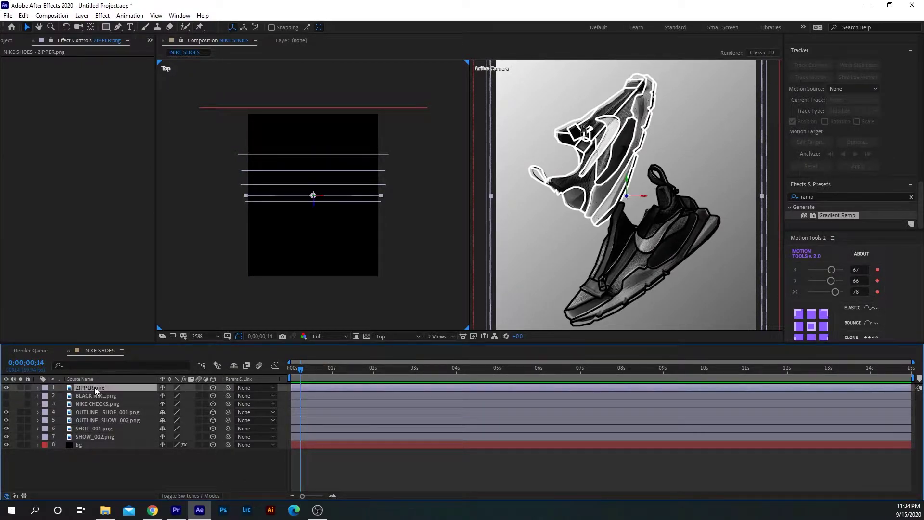
left_click_drag(314, 207, 317, 229)
key("s")
left_click_drag(187, 396, 184, 395)
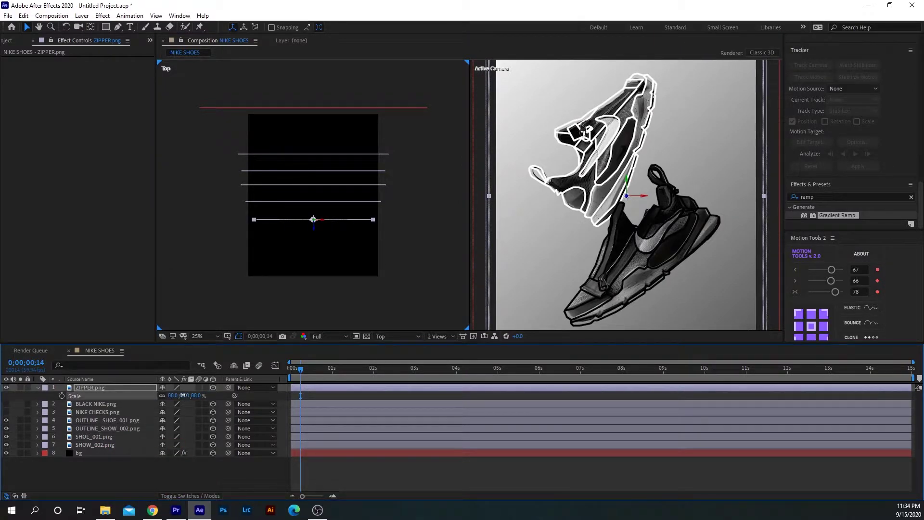
left_click(36, 388)
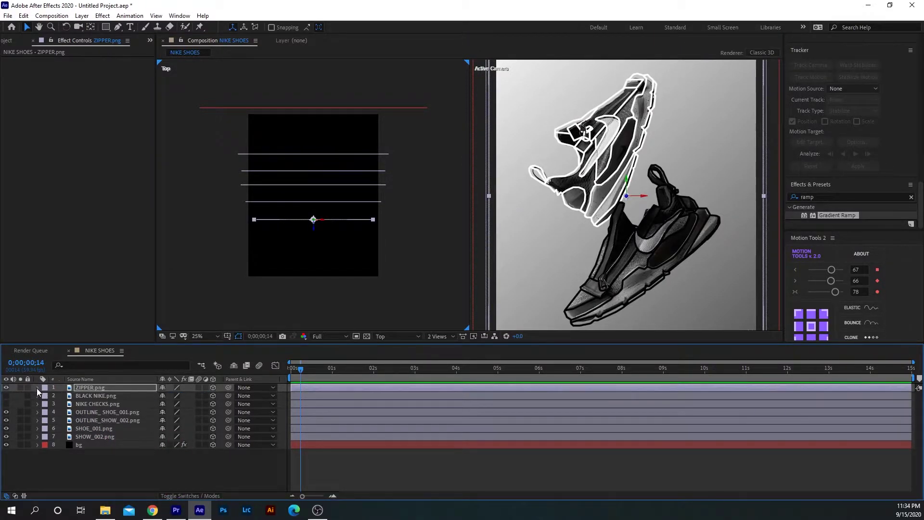
Show BLACK NIKE.png again and move it back in depth, between OUTLINE_SHOW_002.png and SHOE_001.png.
left_click(94, 394)
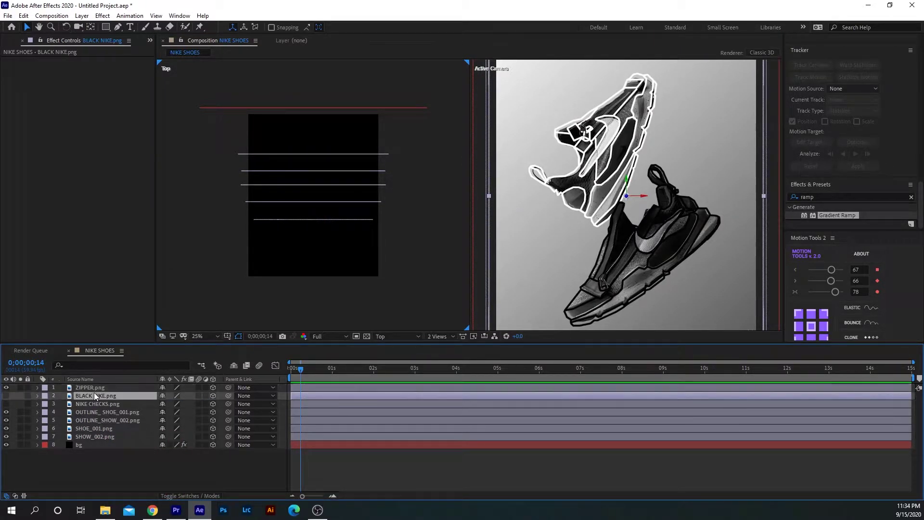
left_click(7, 396)
left_click_drag(313, 210, 312, 188)
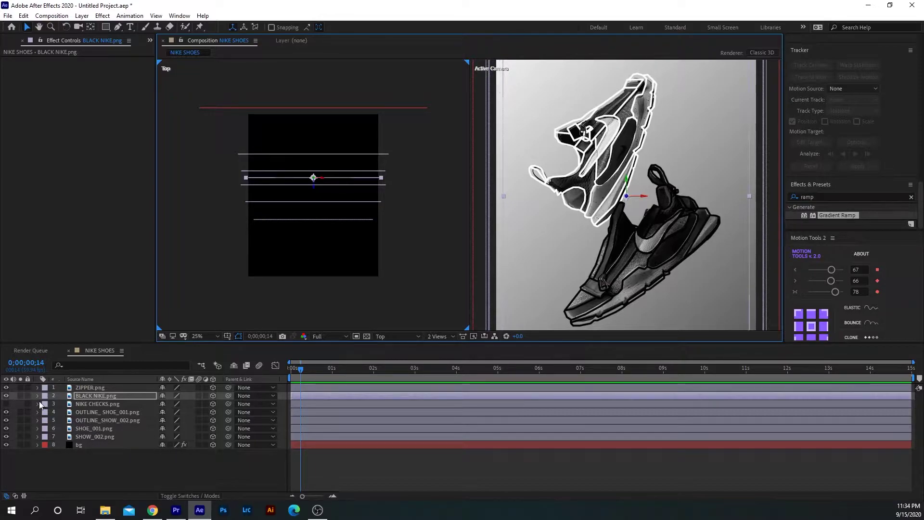
Show NIKE CHECKS.png again, move it toward the camera in front of ZIPPER.png, and scale it to 81%.
left_click(58, 404)
left_click(6, 403)
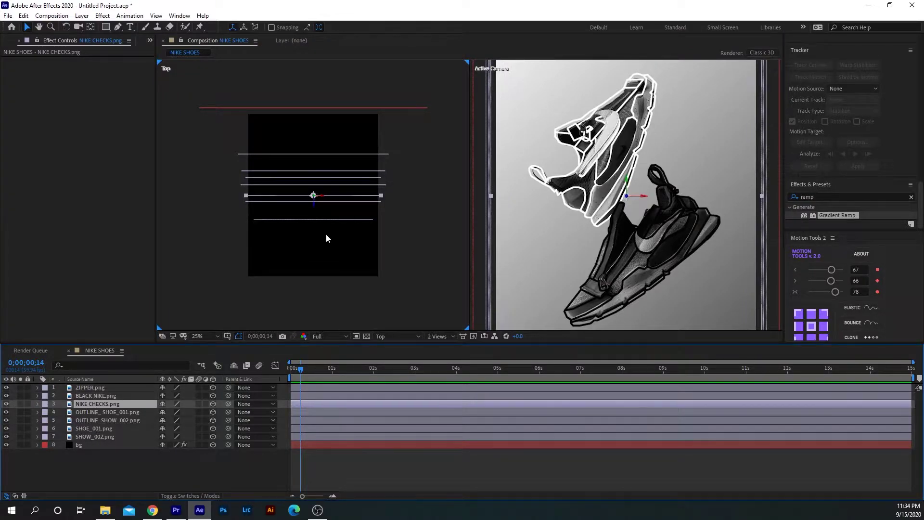
left_click_drag(314, 205, 324, 251)
key("s")
left_click_drag(193, 414, 185, 412)
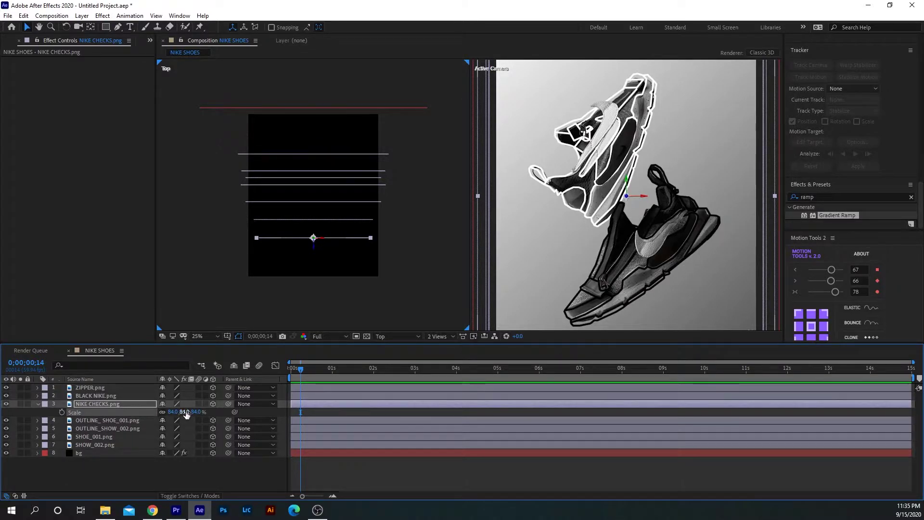
left_click_drag(187, 413, 187, 413)
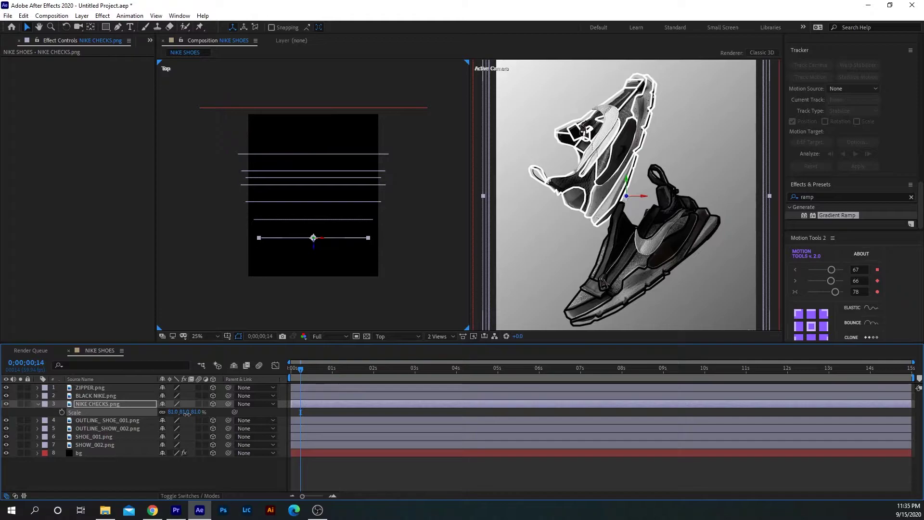
left_click(37, 403)
left_click(128, 452)
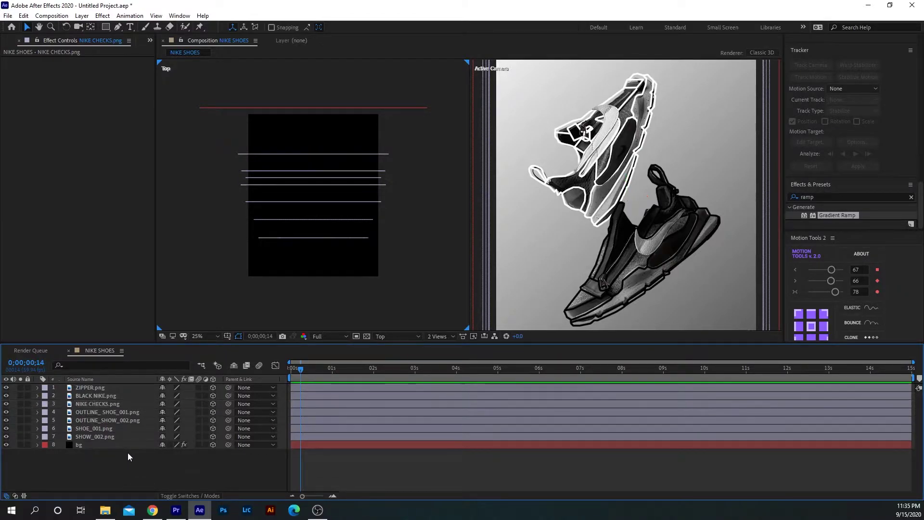
Import SOCK DART.png and NIKE 002.png as 3D layers and move the Sock Dart title up to the poster's upper edge.
left_click(105, 509)
left_click(304, 253, "ctrl")
left_click_drag(304, 253, 179, 448)
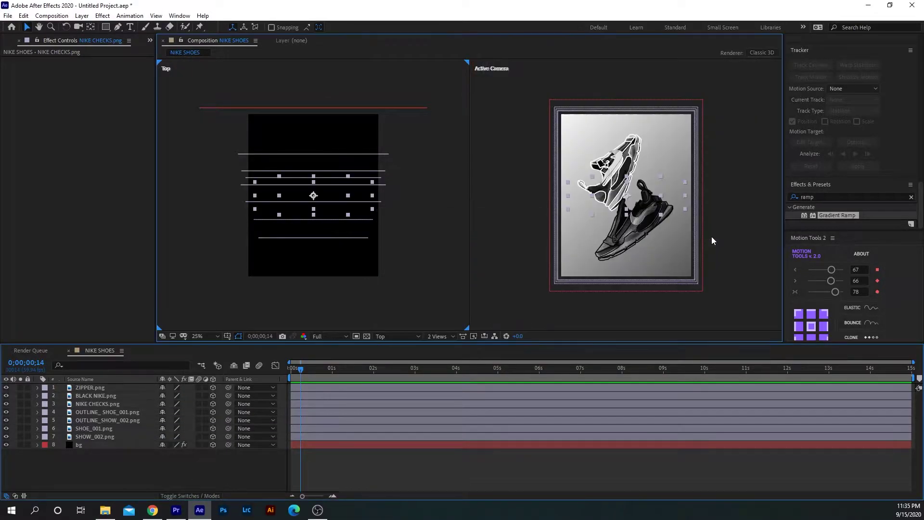
left_click(213, 387)
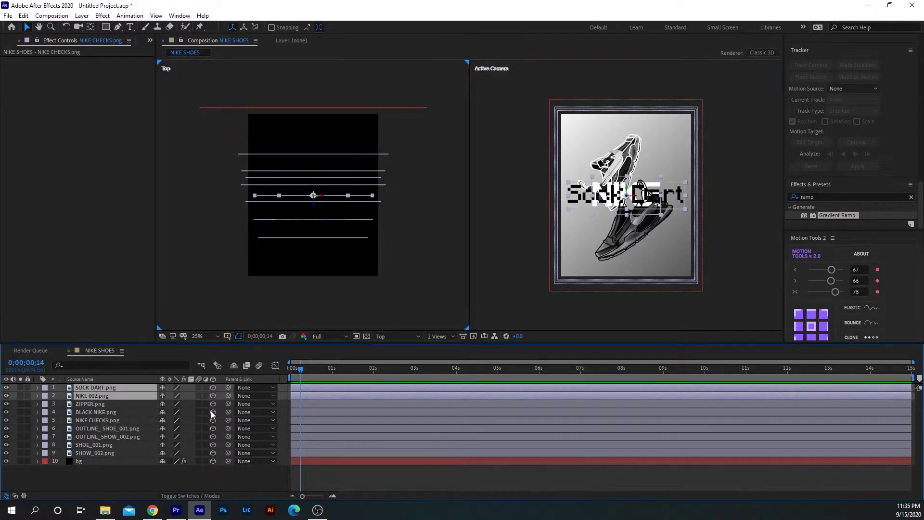
left_click(215, 478)
left_click(131, 387)
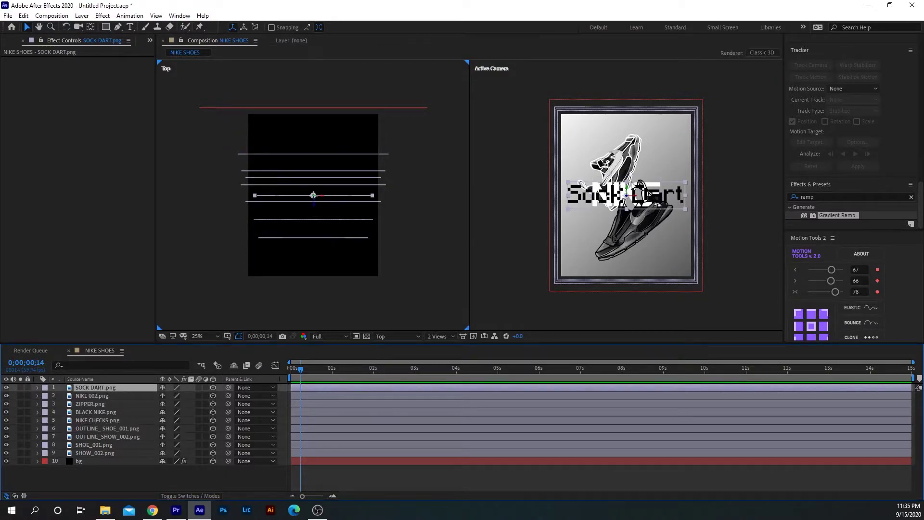
left_click_drag(627, 191, 626, 126)
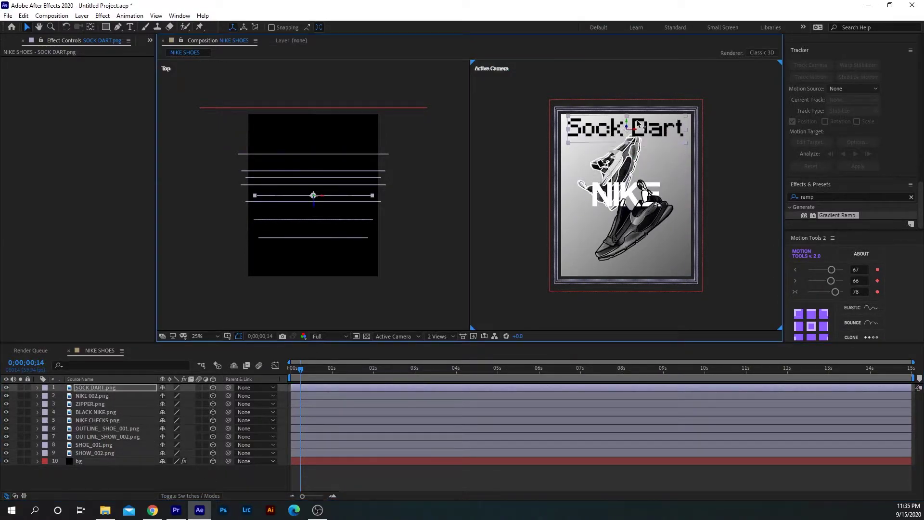
Place NIKE 002.png at the poster's lower edge, closest to the camera in front of NIKE CHECKS.png, and scale it to 61%.
left_click(120, 395)
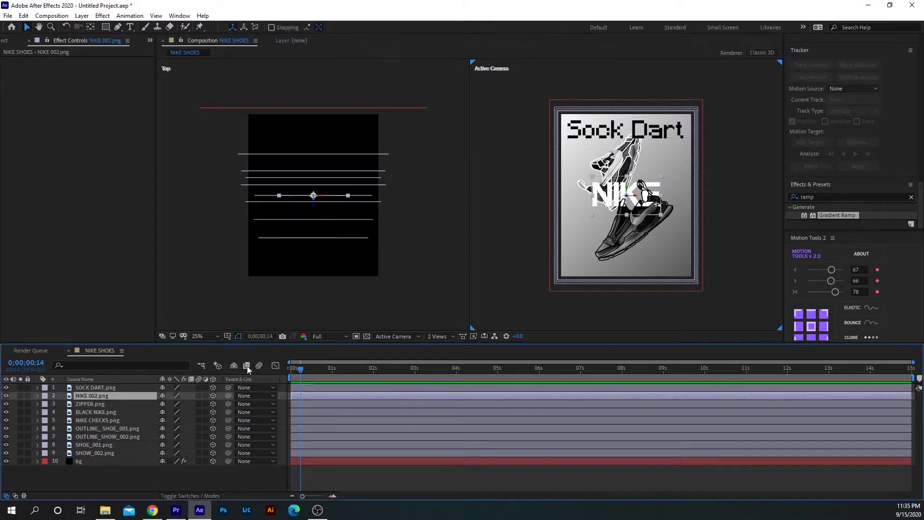
left_click_drag(627, 213, 627, 242)
left_click_drag(316, 207, 331, 264)
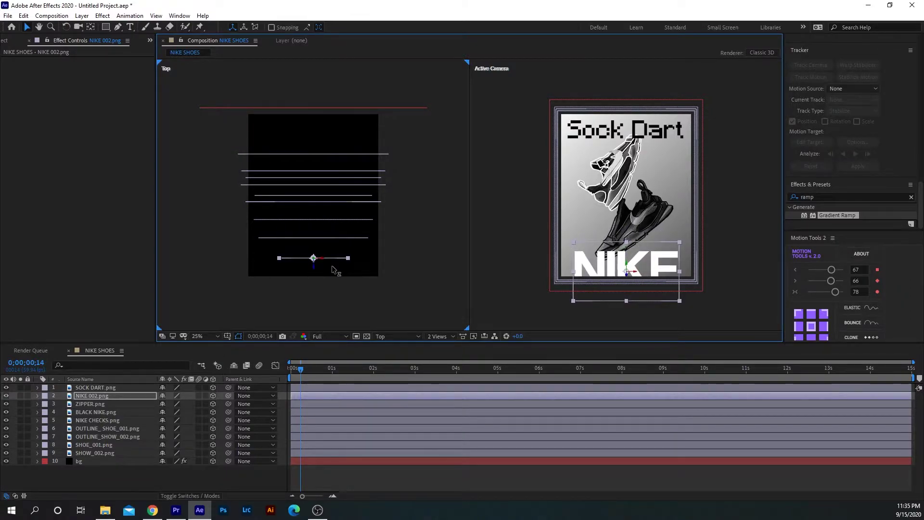
key("s")
left_click_drag(176, 403, 170, 404)
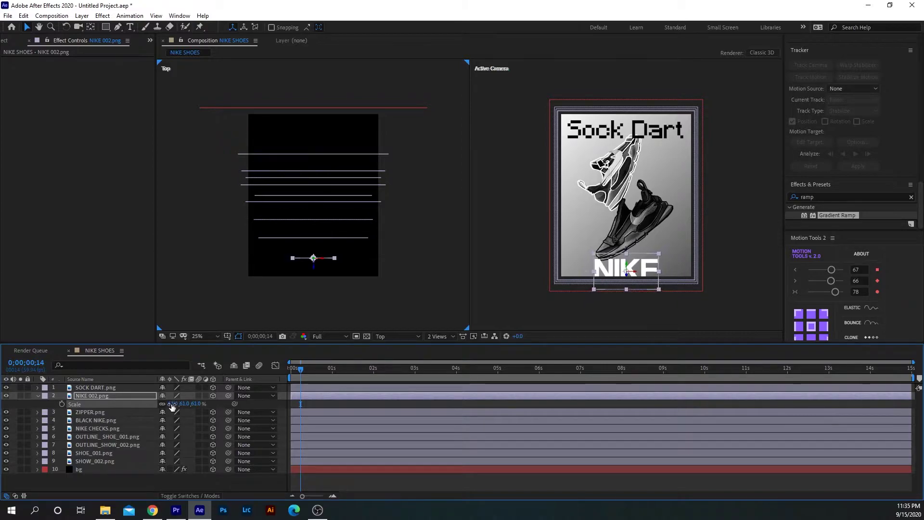
left_click_drag(628, 270, 627, 256)
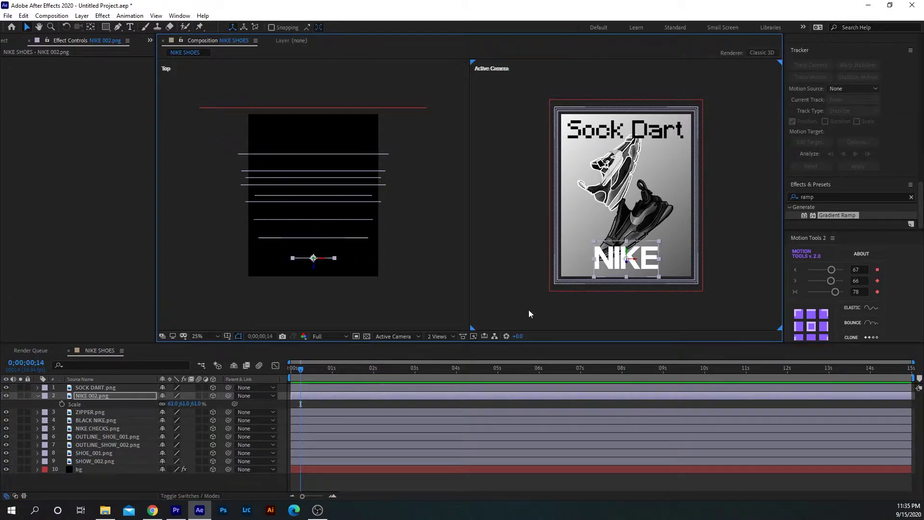
left_click(37, 396)
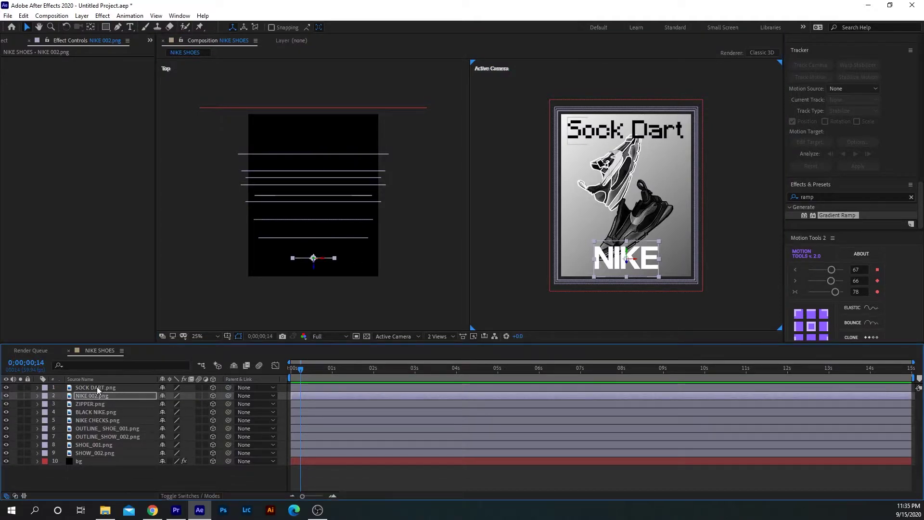
Move SOCK DART.png back in depth behind SHOW_002.png, scale it to 117%, and realign it near the poster's upper edge.
left_click(97, 387)
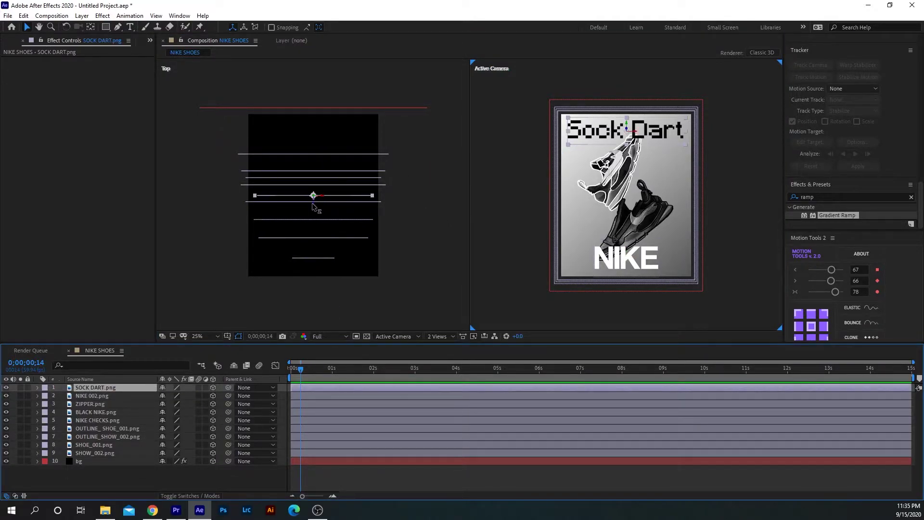
left_click_drag(312, 200, 328, 148)
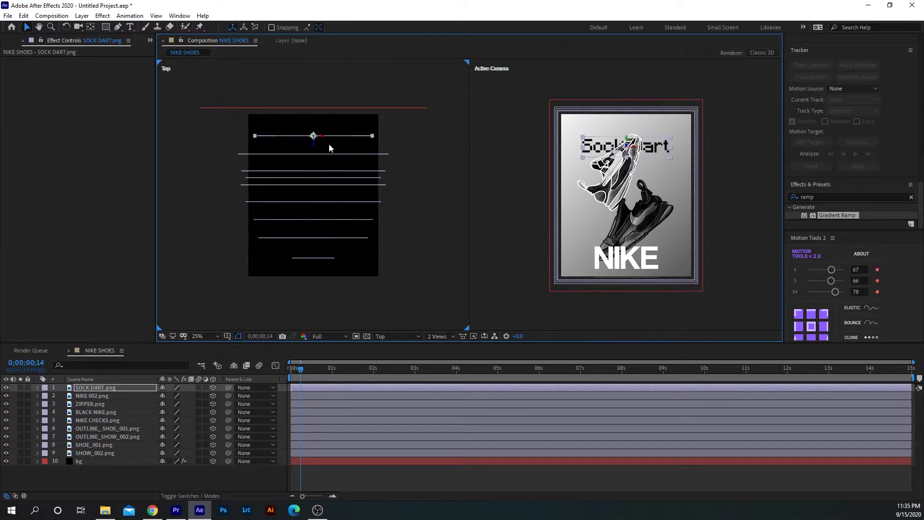
left_click(628, 144)
left_click_drag(628, 144, 628, 123)
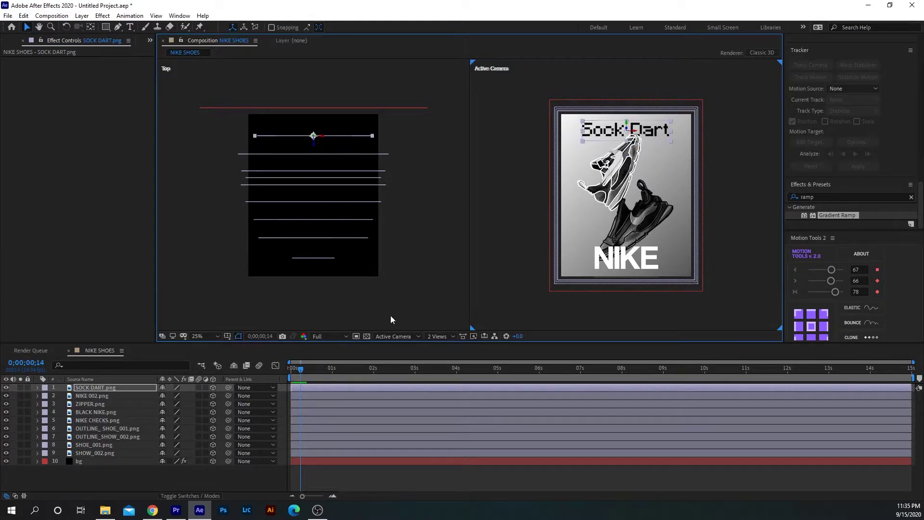
key("s")
left_click_drag(201, 397, 208, 396)
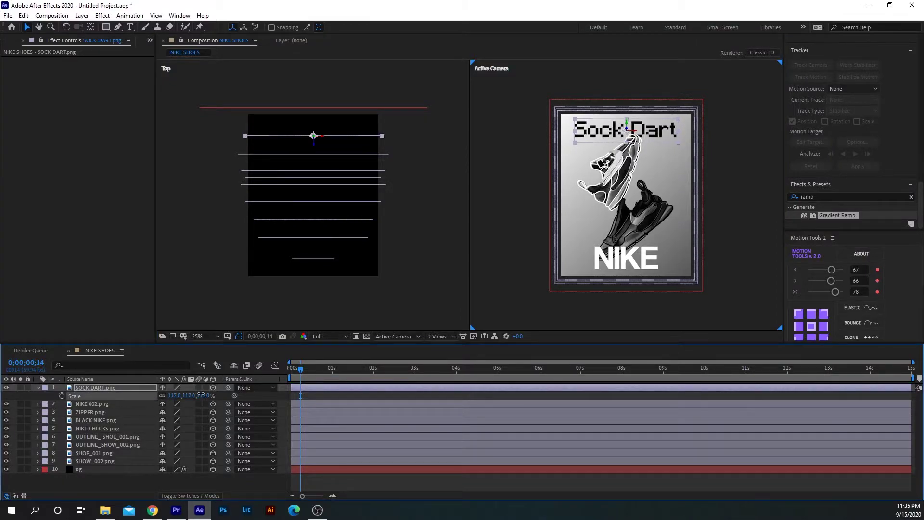
left_click_drag(627, 124, 627, 125)
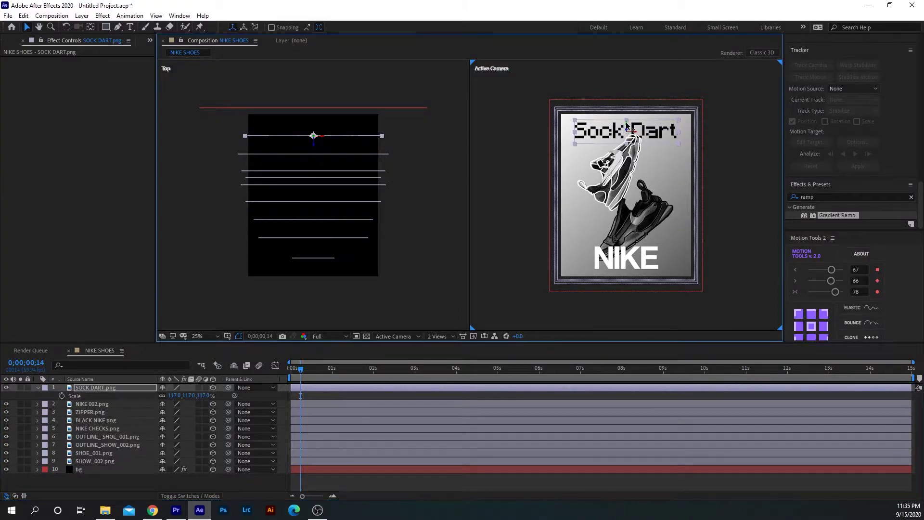
left_click(37, 388)
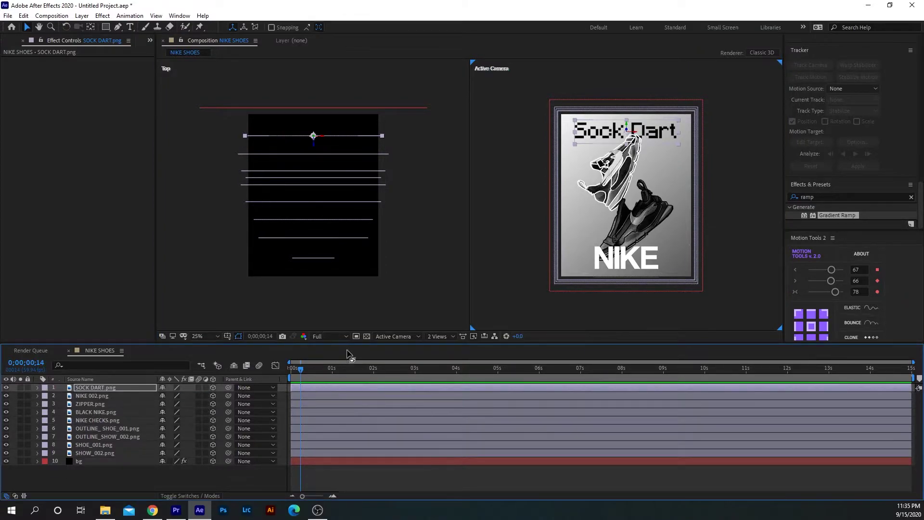
left_click(415, 267)
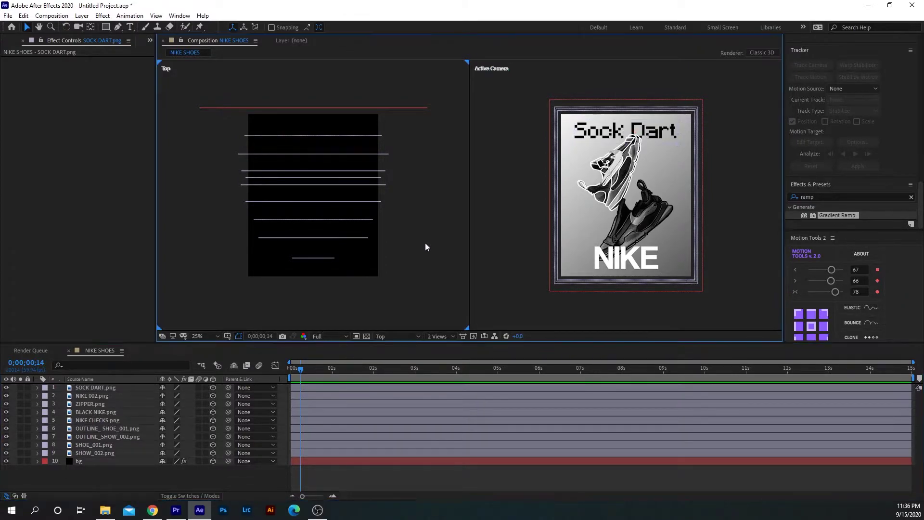
Inspect the layers' depth spacing in Custom View 1 and return to the Top view.
left_click(402, 336)
left_click(410, 425)
scroll(328, 276, "up", 2)
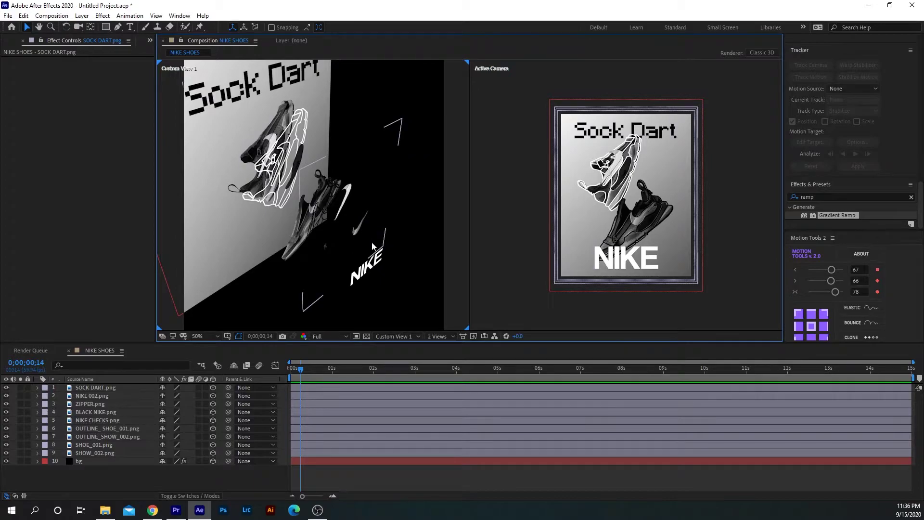
scroll(371, 300, "down", 2)
left_click(399, 336)
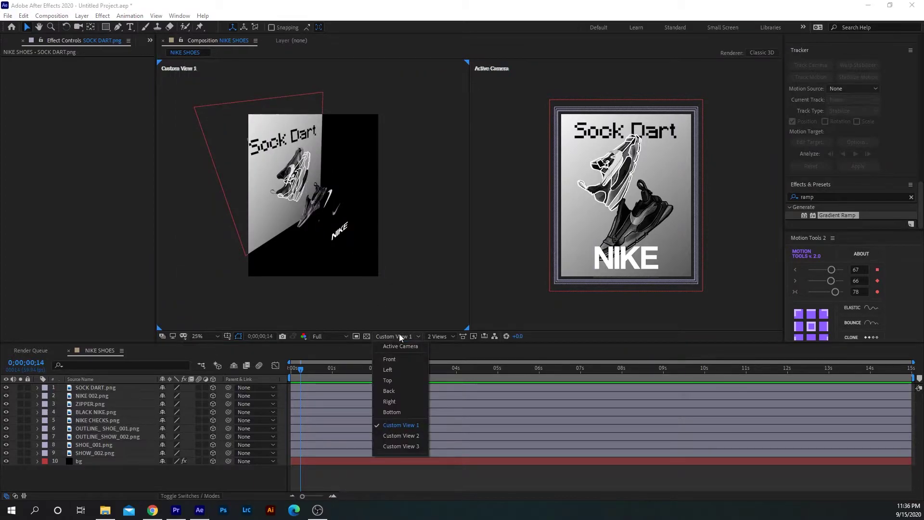
left_click(403, 380)
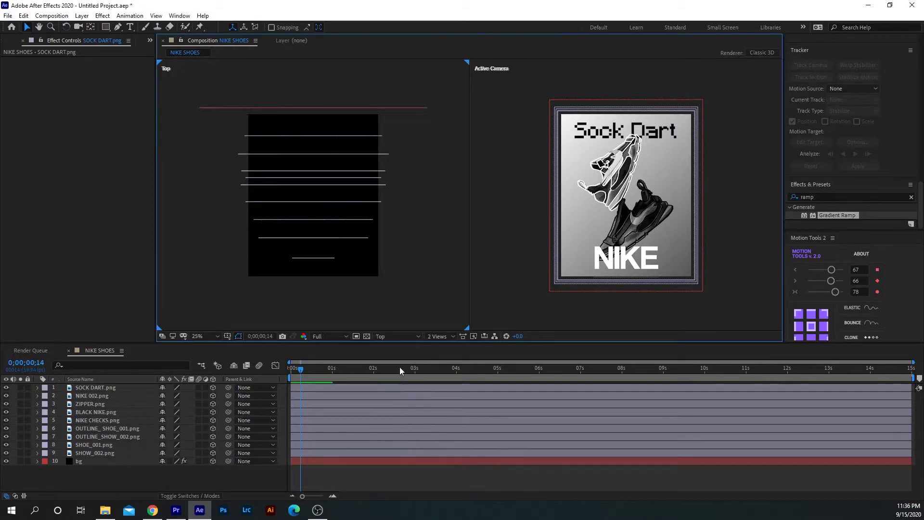
left_click(348, 468)
Import Film Damage OVERLAY.mov from the file explorer into the composition above SOCK DART.png as a 3D layer.
left_click(105, 510)
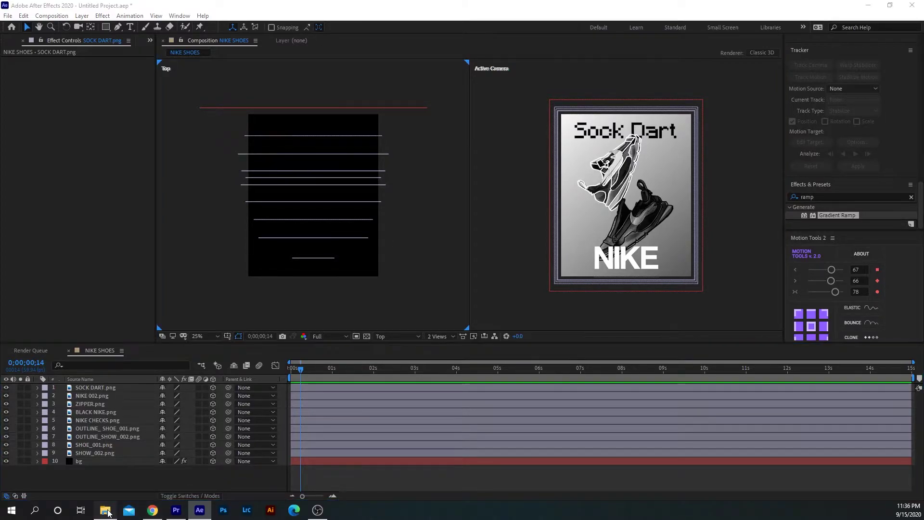
left_click_drag(347, 173, 148, 424)
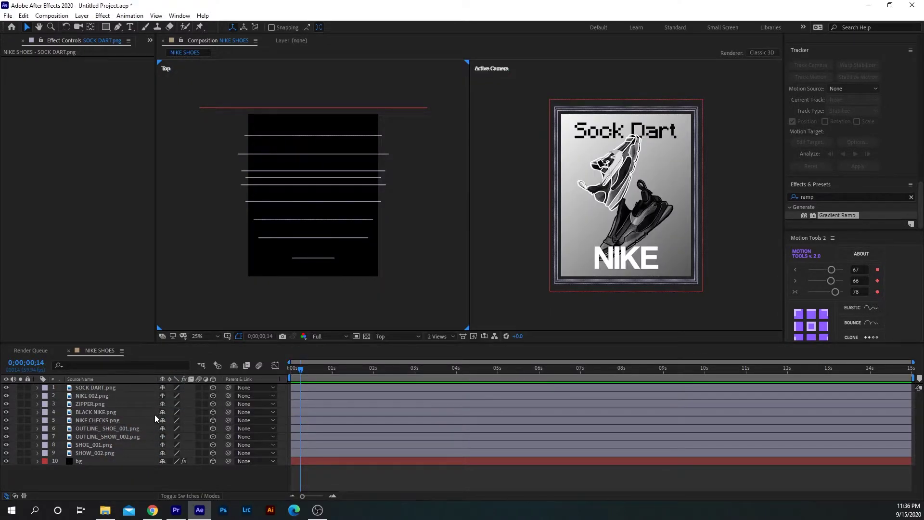
left_click(213, 387)
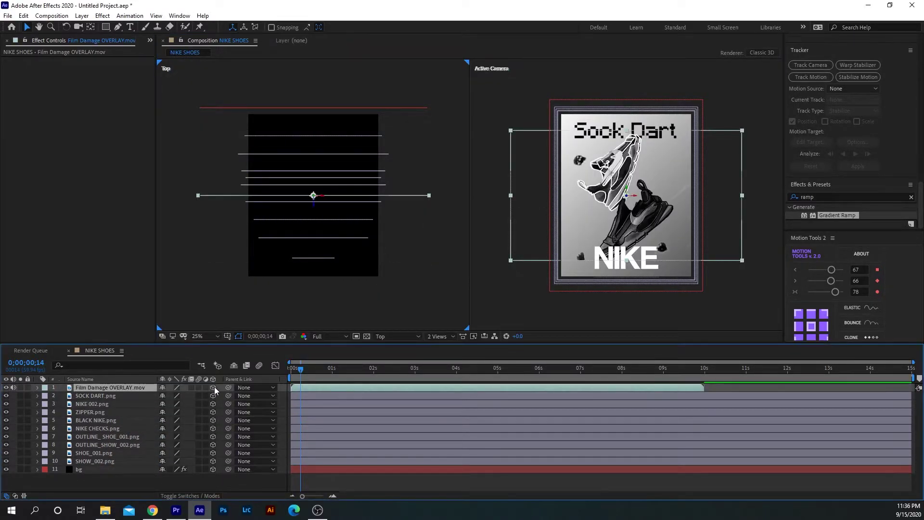
Scale the Film Damage overlay to 142% and place a duplicate starting at about 10 seconds to cover the rest of the timeline.
left_click_drag(313, 207, 315, 206)
key("s")
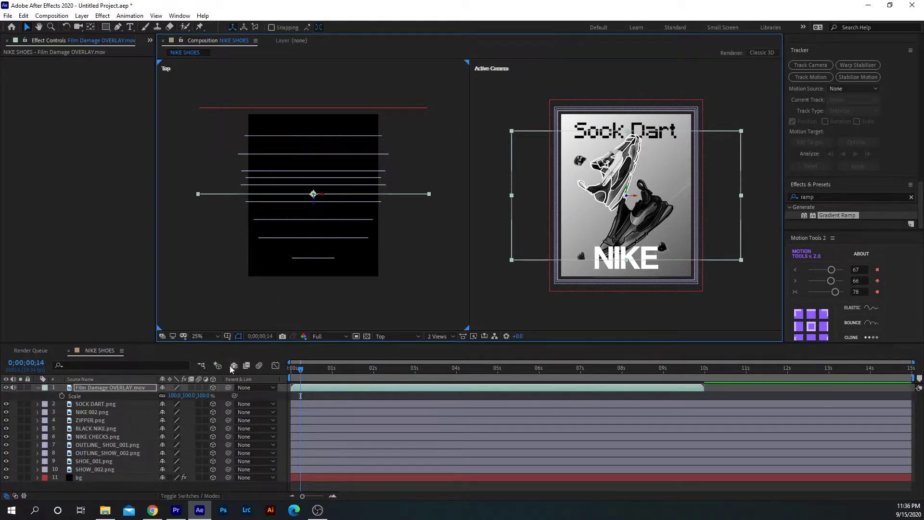
left_click_drag(196, 395, 225, 400)
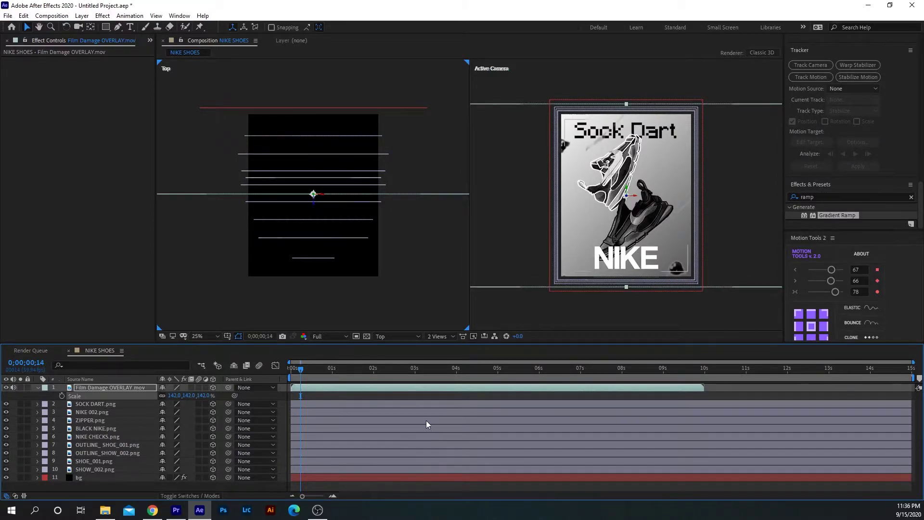
key("ctrl+d")
left_click_drag(398, 390, 735, 394)
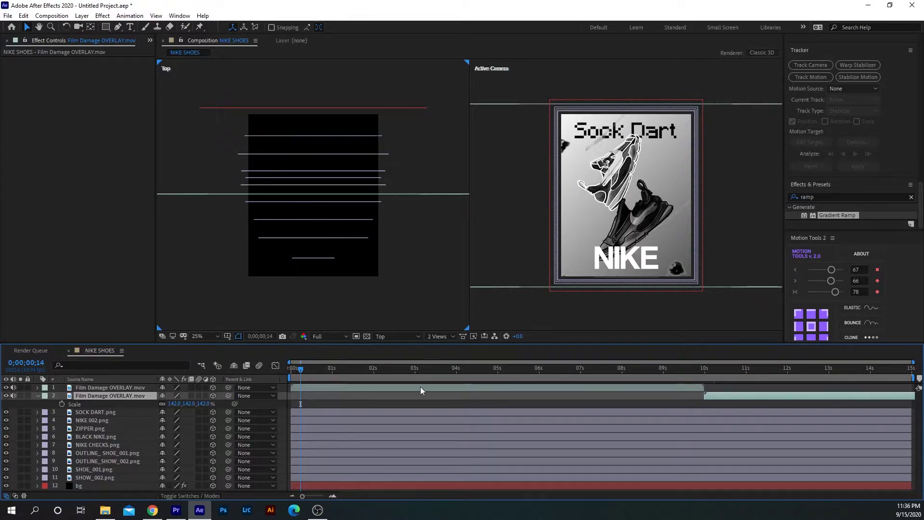
Duplicate the first Film Damage overlay, move the copy in depth in front of NIKE 002.png, and scale it to 84%.
left_click(322, 387)
key("ctrl+d")
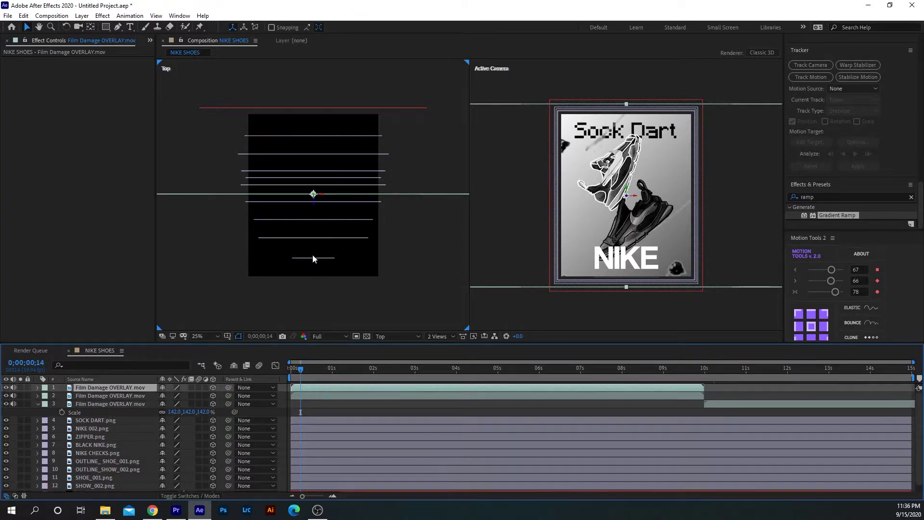
left_click_drag(314, 204, 327, 280)
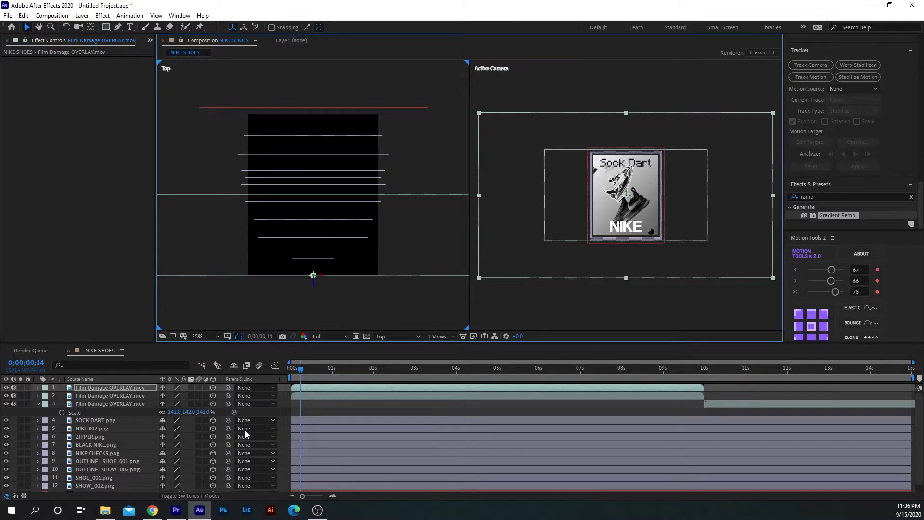
key("s")
left_click_drag(189, 395, 161, 399)
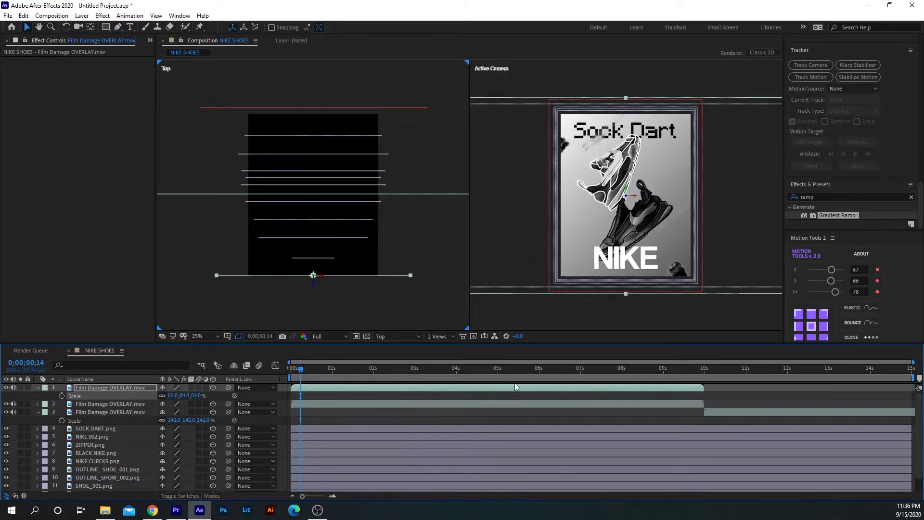
Shift the 84% overlay earlier to end at about 5.5 seconds and place a duplicate after it to cover the remaining time.
left_click_drag(609, 387, 403, 392)
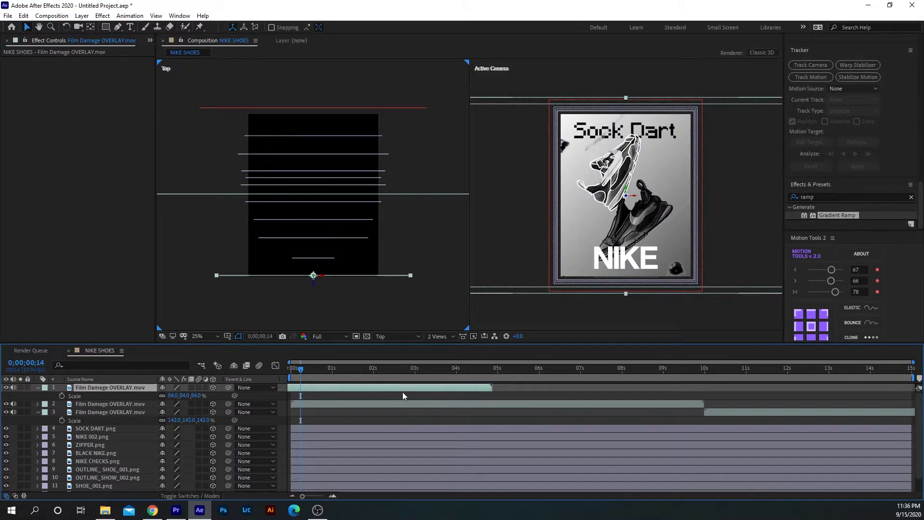
key("ctrl+d")
left_click_drag(339, 395, 770, 396)
left_click_drag(471, 388, 498, 387)
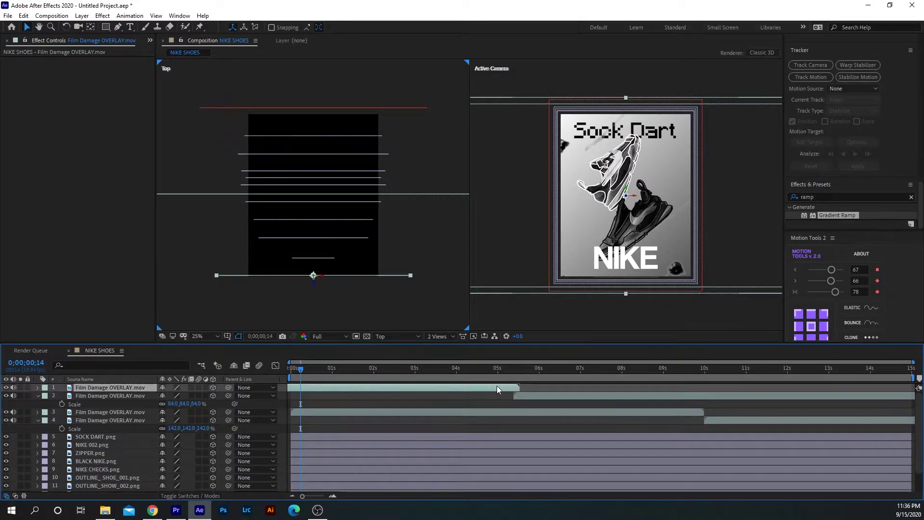
Set the preview resolution to Third and play back the overlays from the start of the composition.
left_click_drag(318, 371, 279, 370)
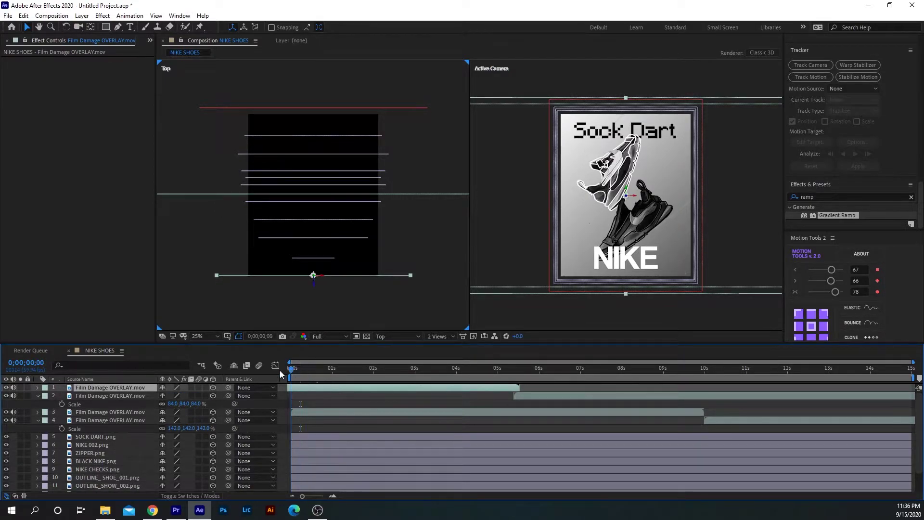
left_click(345, 336)
left_click(338, 379)
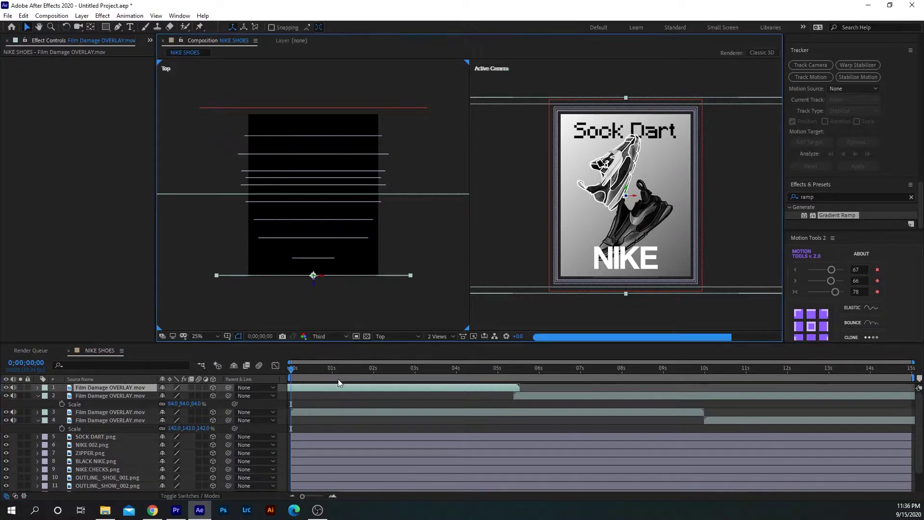
key("space")
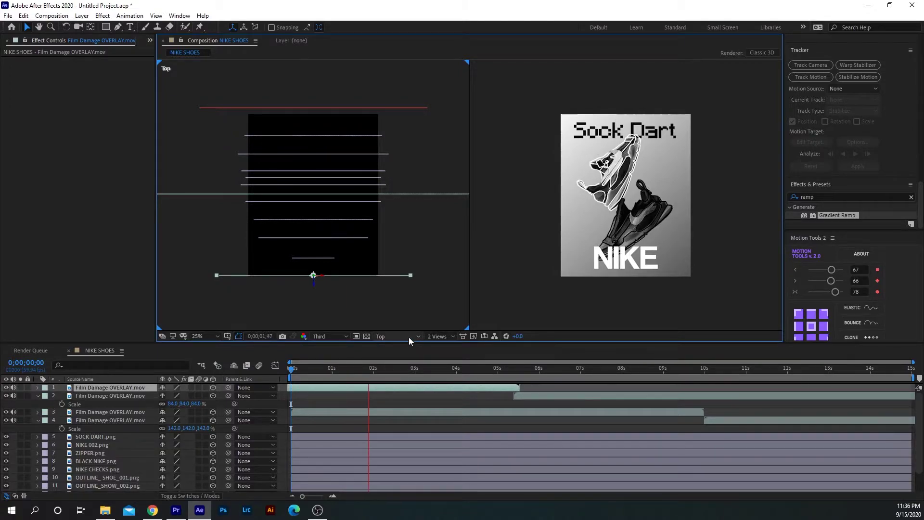
key("space")
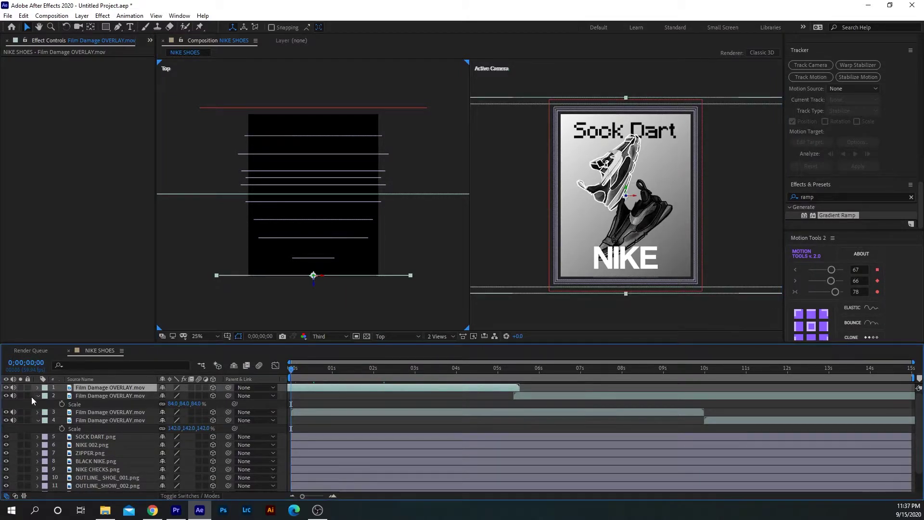
Apply the Stylize Glow effect to NIKE 002.png with a 32.2% threshold and a radius of 100.
left_click(37, 396)
left_click(39, 412)
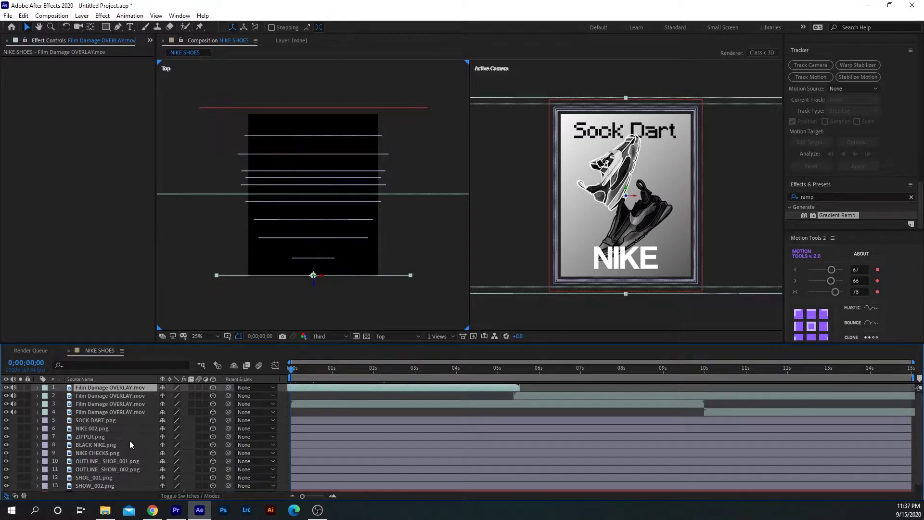
scroll(130, 440, "down", 1)
left_click(830, 199)
left_click_drag(846, 197, 797, 201)
type("glow")
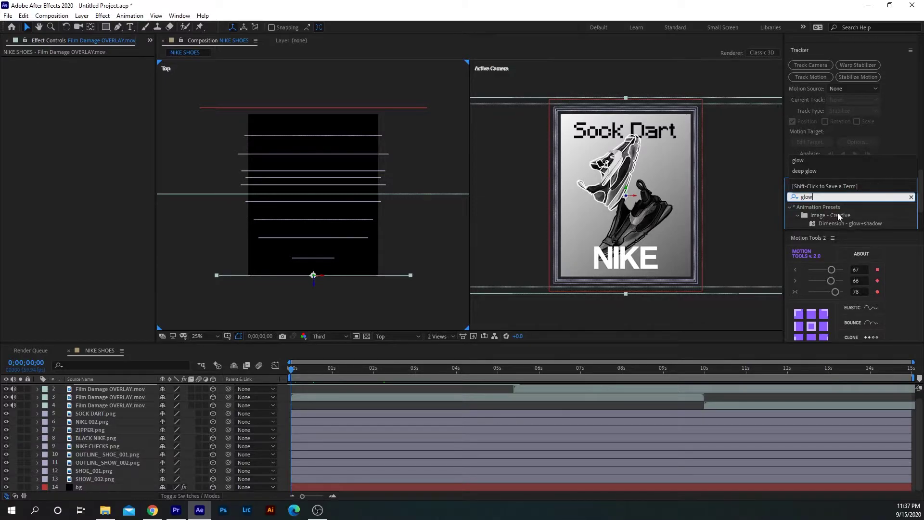
scroll(838, 216, "down", 5)
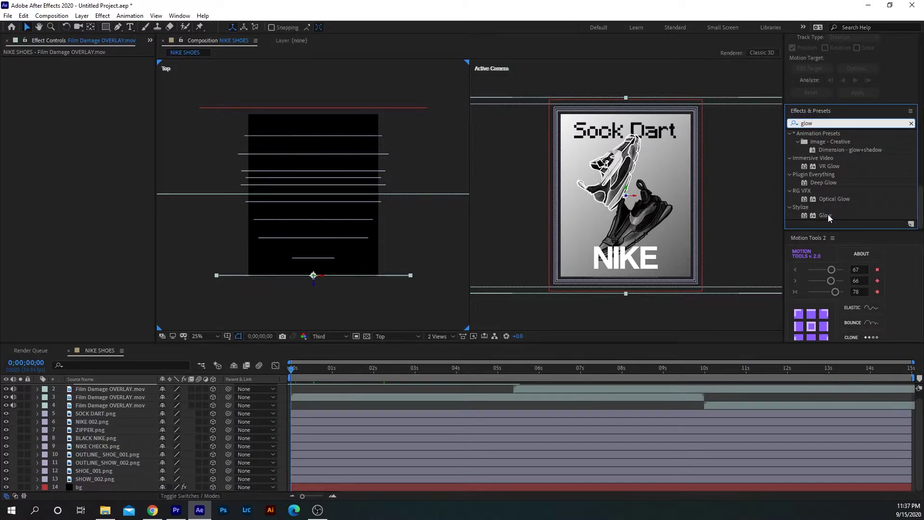
left_click_drag(828, 214, 128, 424)
left_click_drag(319, 422, 320, 421)
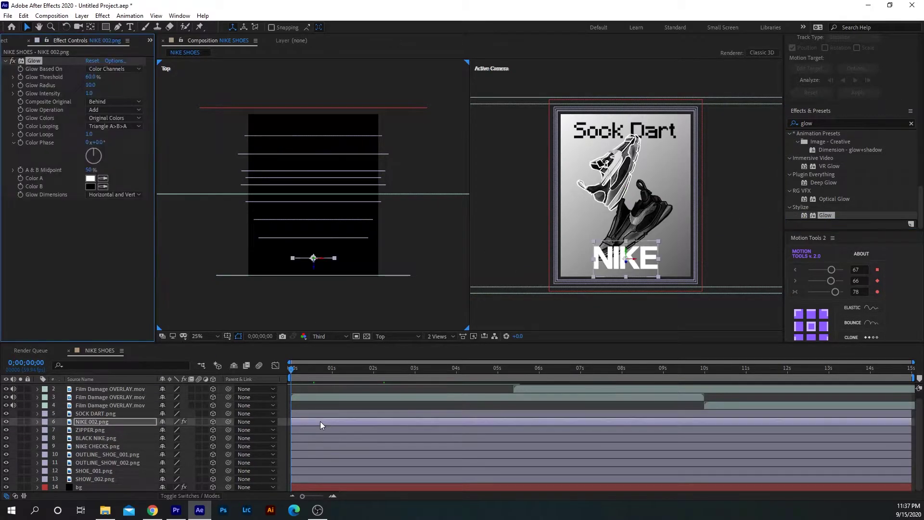
left_click_drag(154, 75, 123, 84)
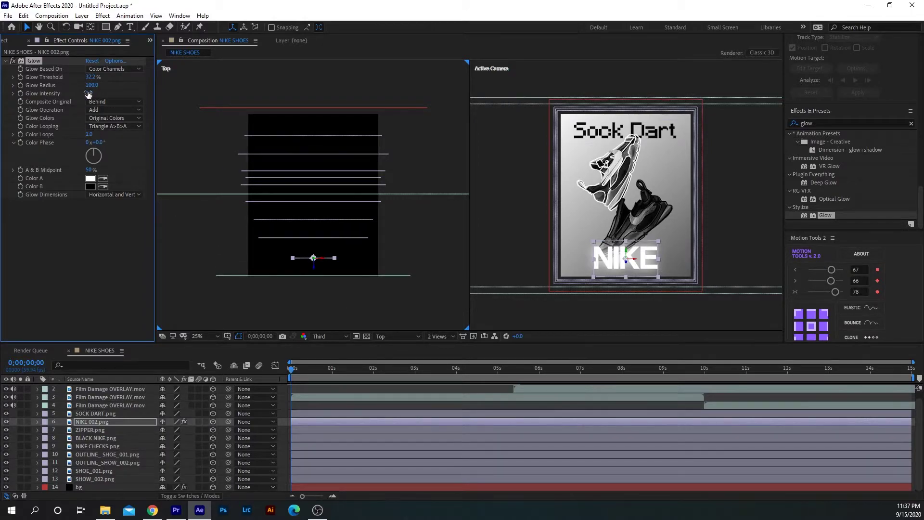
Copy the Glow effect from NIKE 002.png onto OUTLINE_SHOW_002.png.
left_click(321, 422)
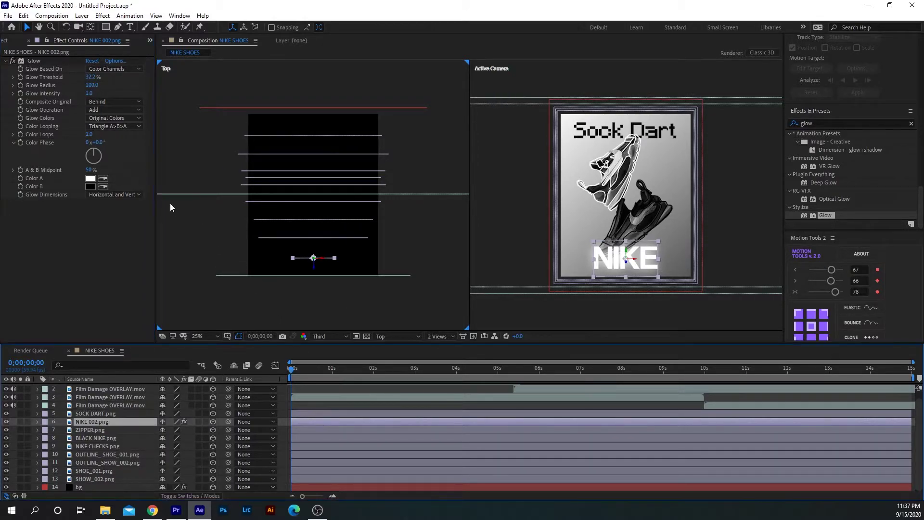
left_click(39, 60)
key("ctrl+c")
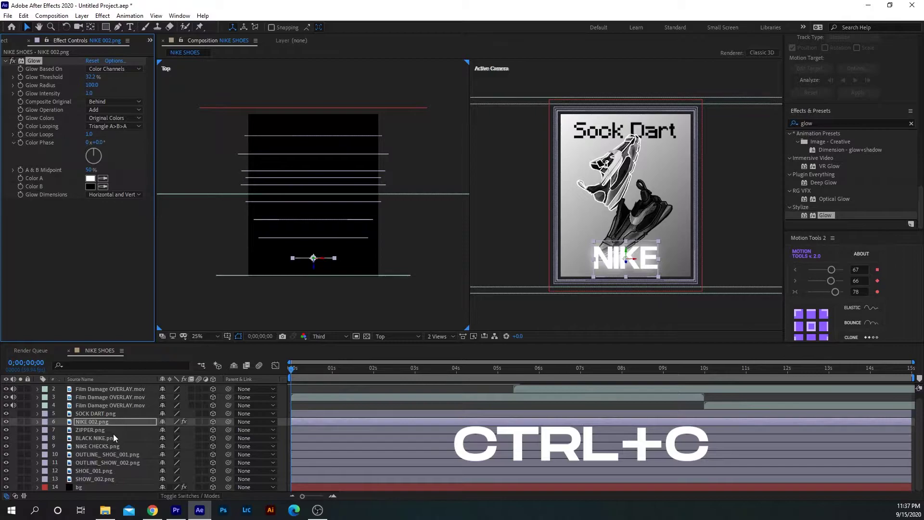
left_click(111, 461)
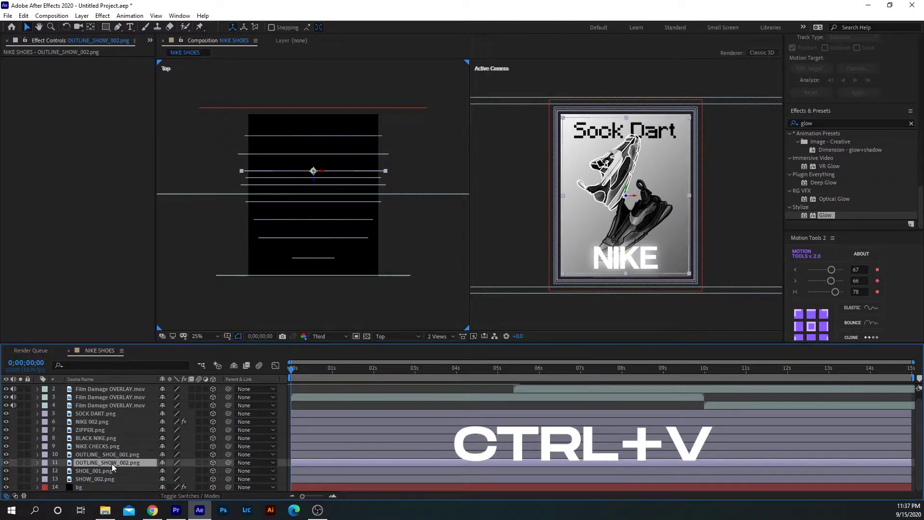
key("ctrl+v")
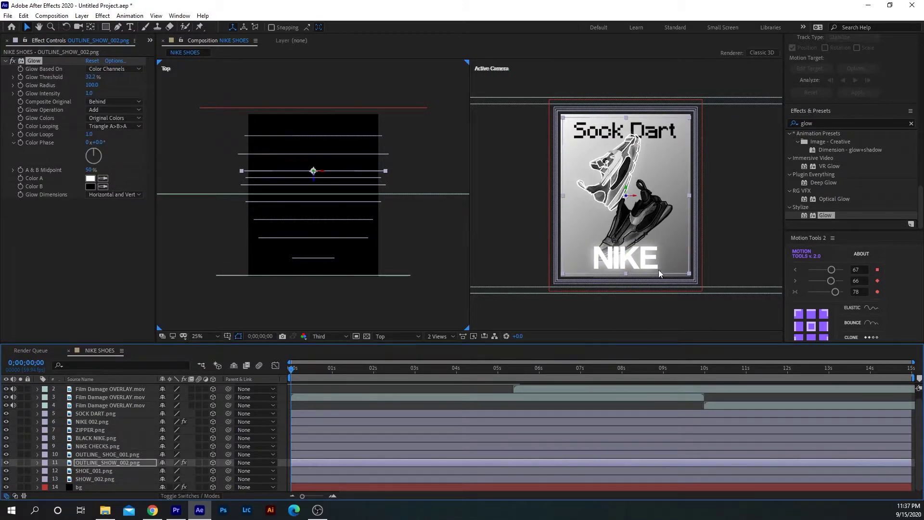
Set the glow on OUTLINE_SHOW_002.png to radius 23 and intensity 0.9, and copy it onto OUTLINE_ SHOE_001.png.
left_click_drag(90, 93, 66, 94)
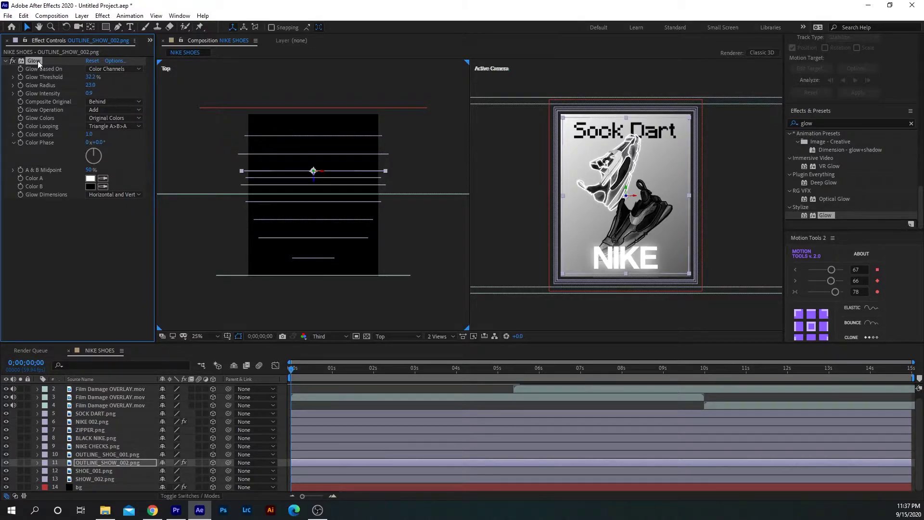
left_click(115, 455)
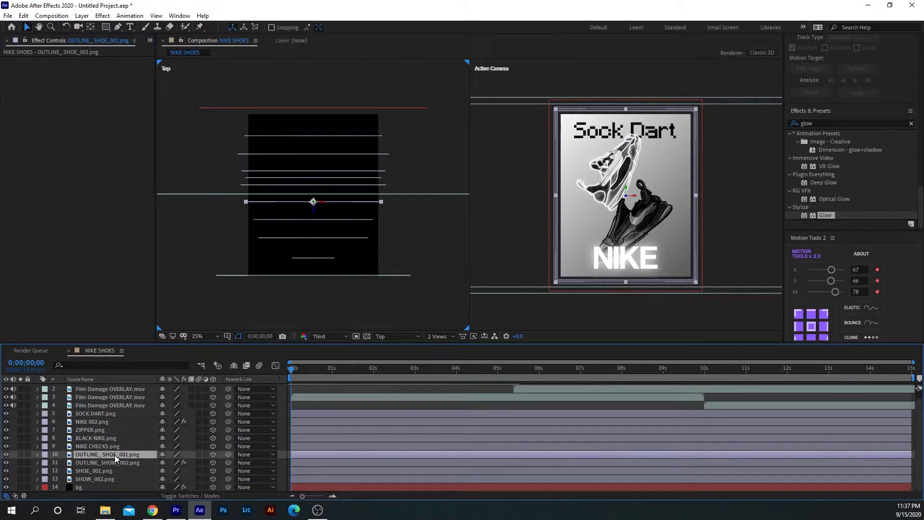
key("ctrl+v")
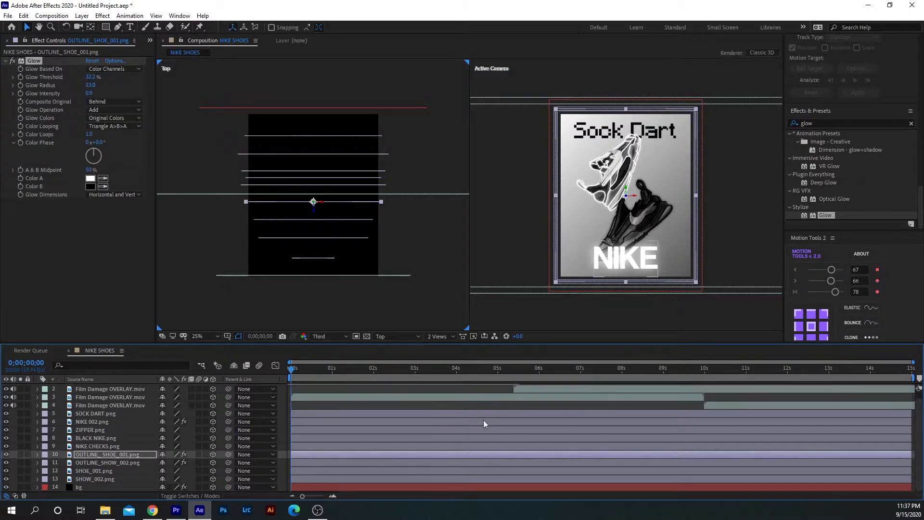
Add the expression wiggle(100,75) to the opacity of OUTLINE_ SHOE_001.png.
left_click(110, 455)
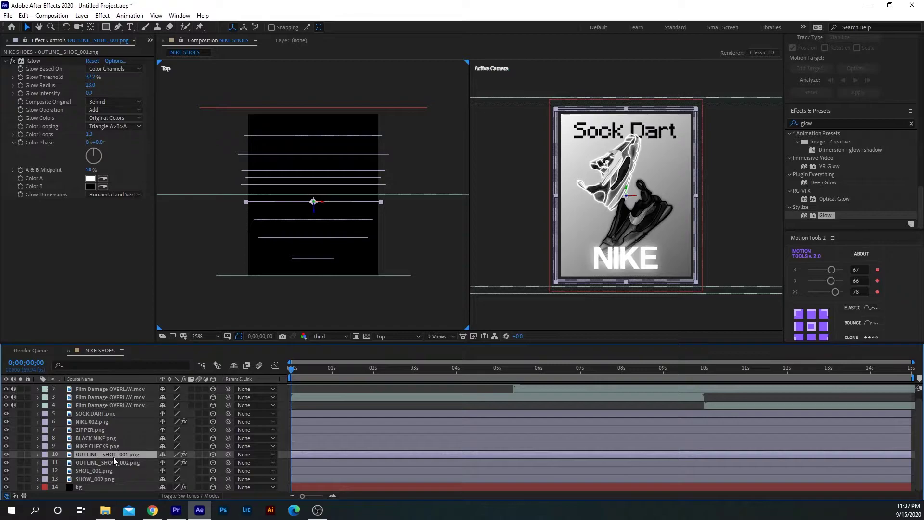
key("t")
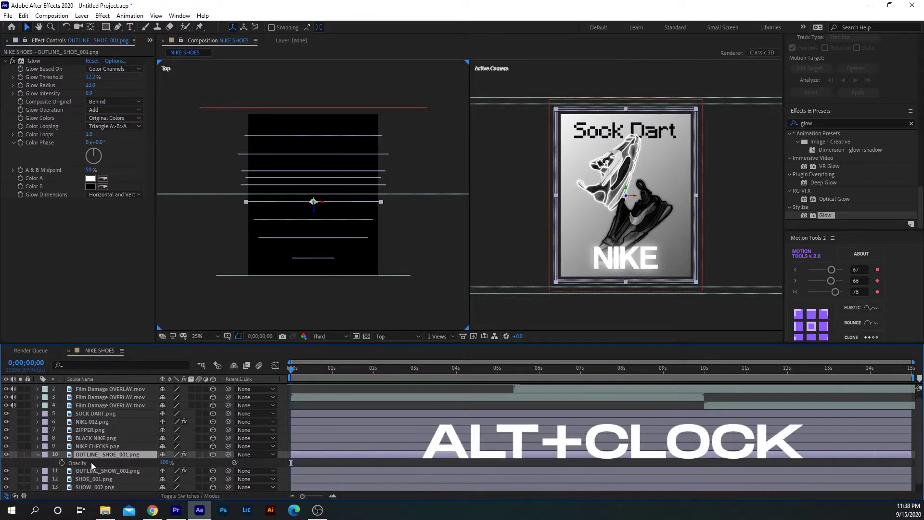
left_click(61, 462, "alt")
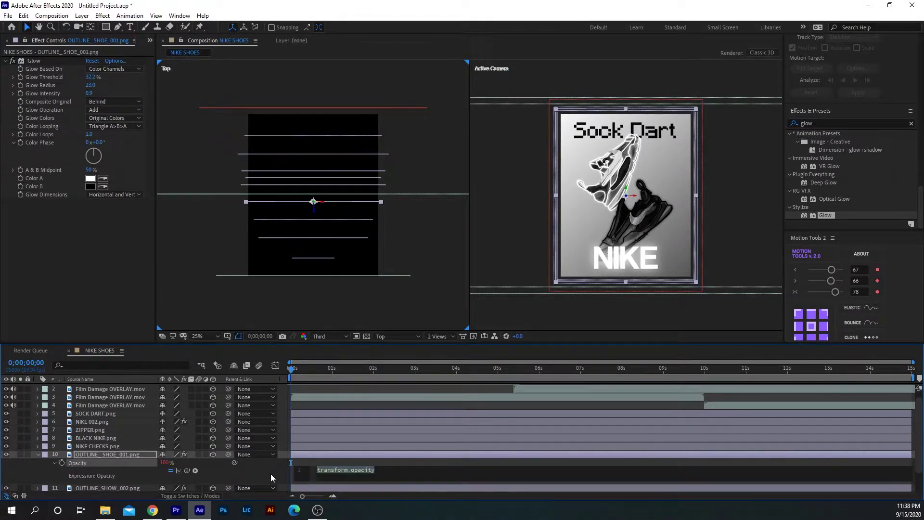
type("wigle")
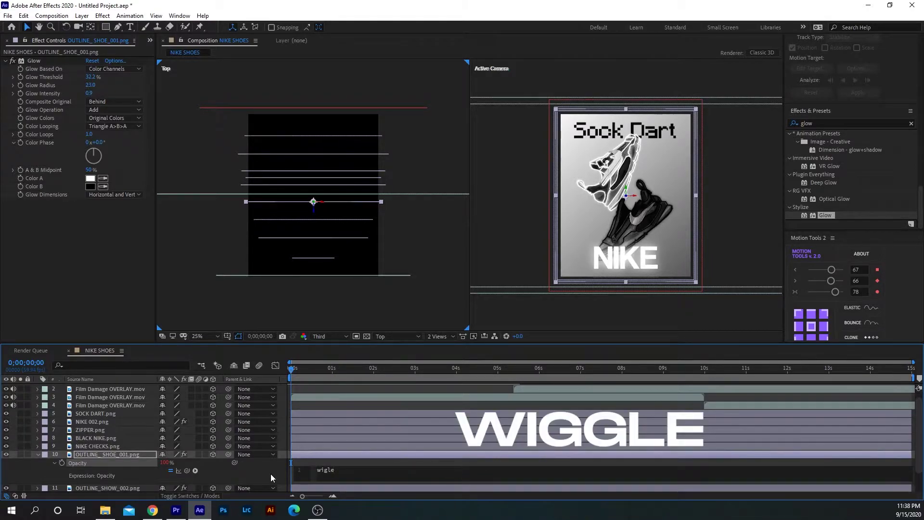
key("BackSpace")
key("BackSpace")
type("gle")
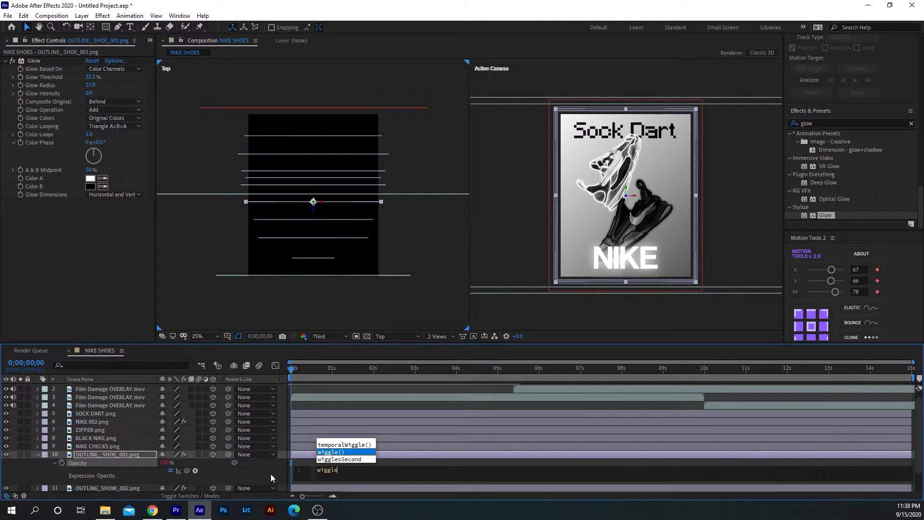
type("(100")
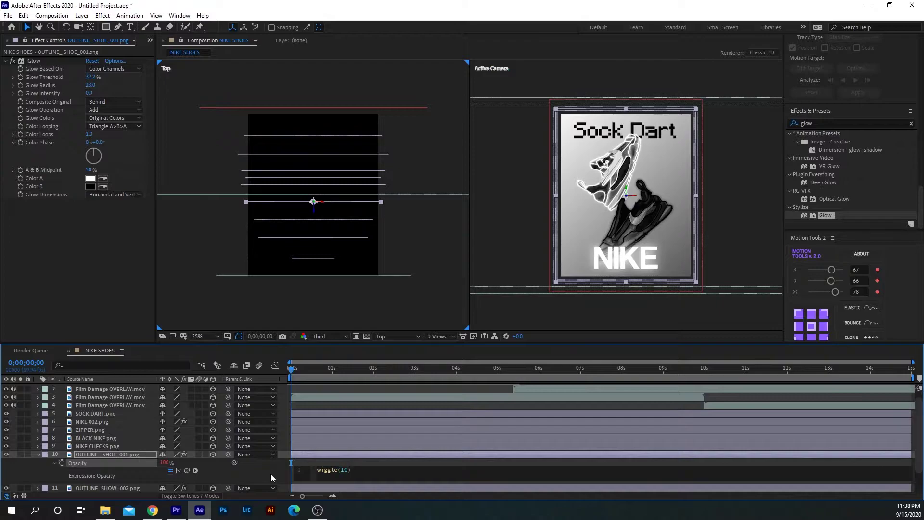
type(",75")
Play back the outline flicker from the start of the composition and collapse the layer's properties.
left_click_drag(350, 369, 270, 377)
key("space")
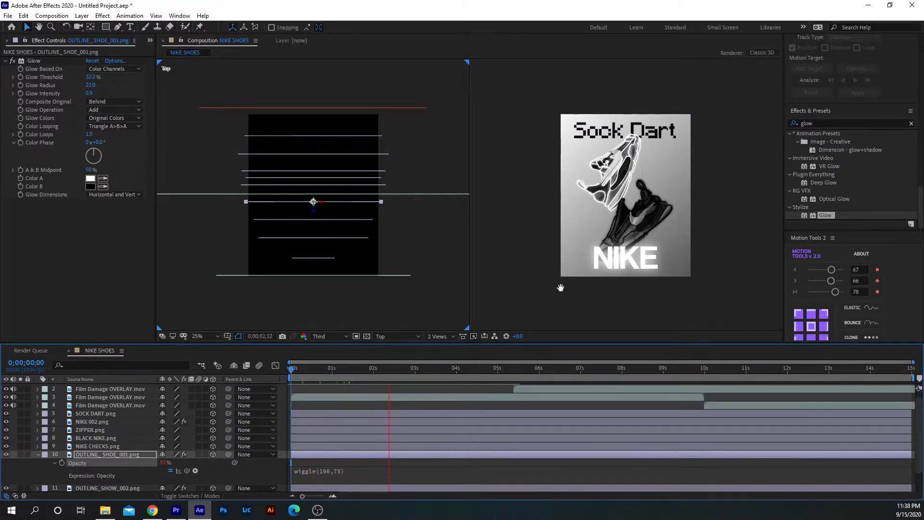
key("space")
left_click(37, 454)
Add the expression wiggle(80.70) to the opacity of OUTLINE_SHOW_002.png and play it back from the start.
left_click(102, 462)
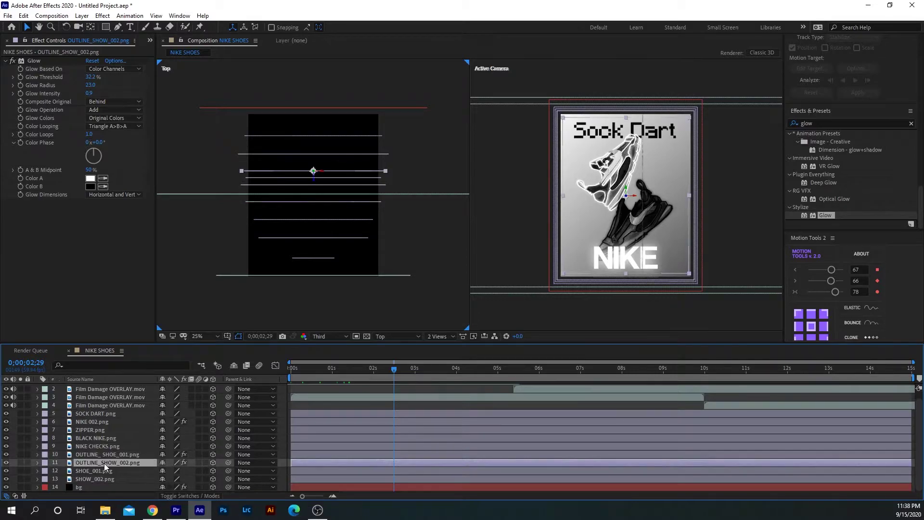
key("t")
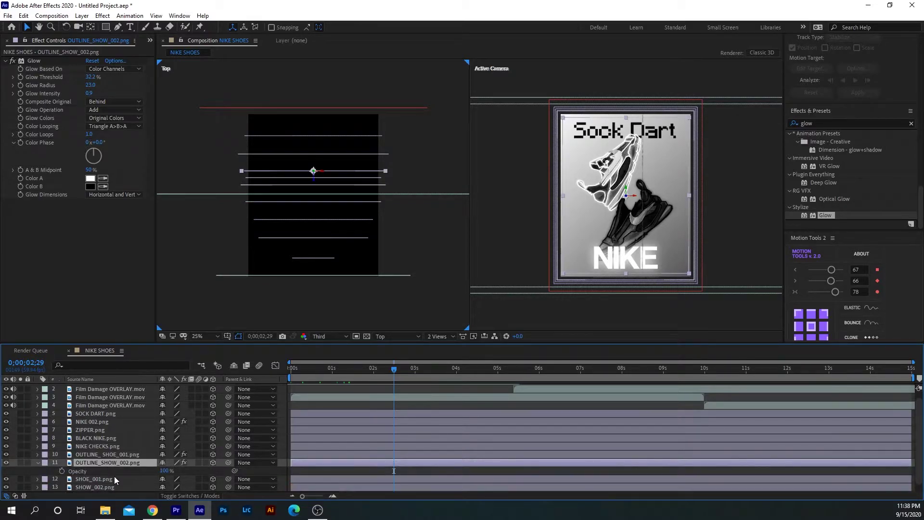
left_click(62, 471, "alt")
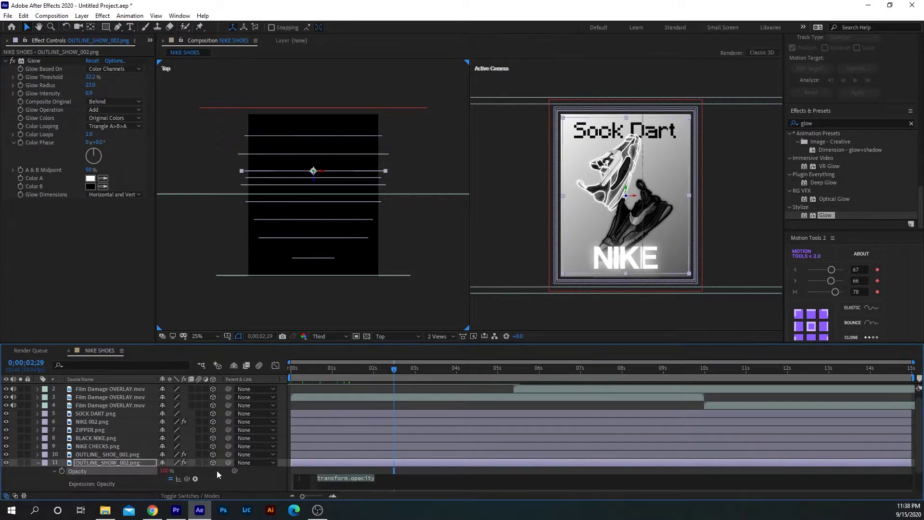
type("wiggle")
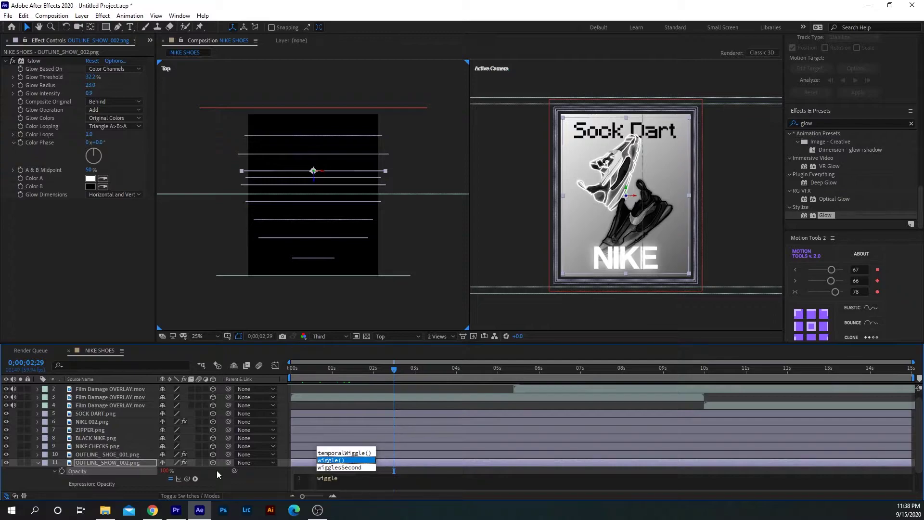
type("(80.")
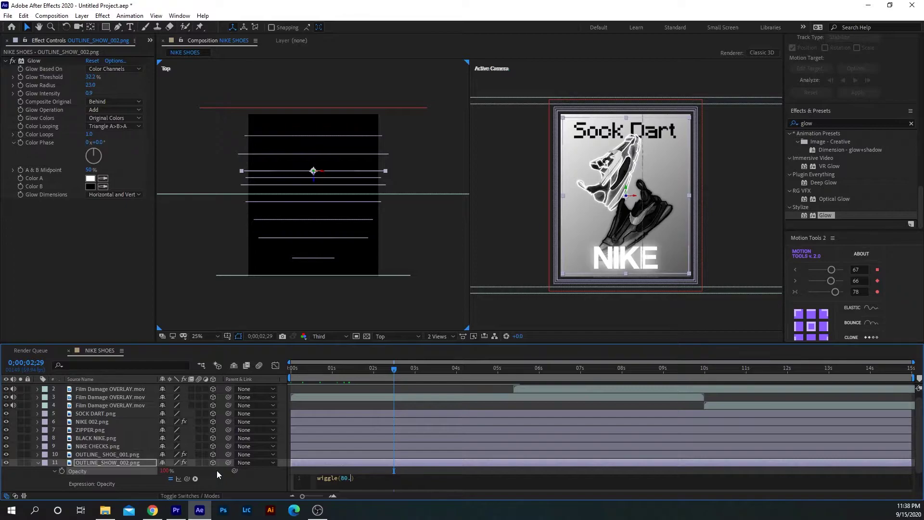
type("70")
left_click_drag(402, 369, 281, 371)
key("space")
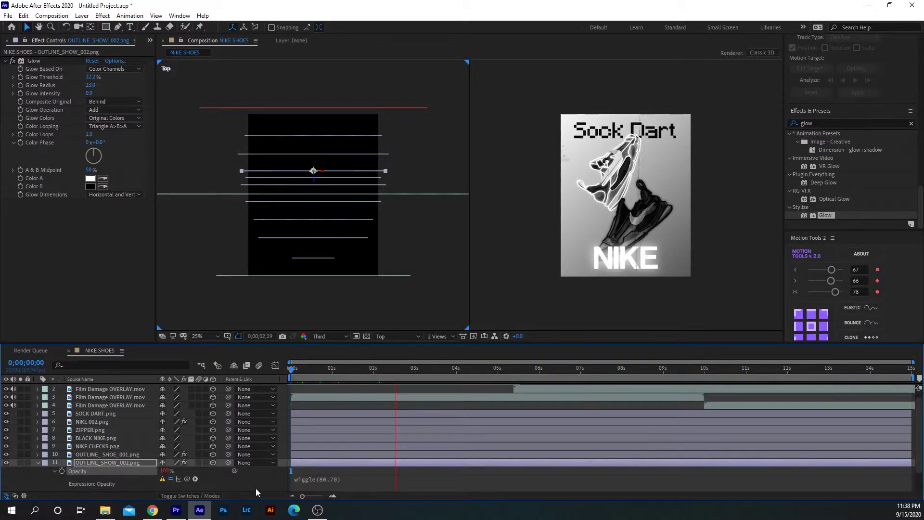
key("space")
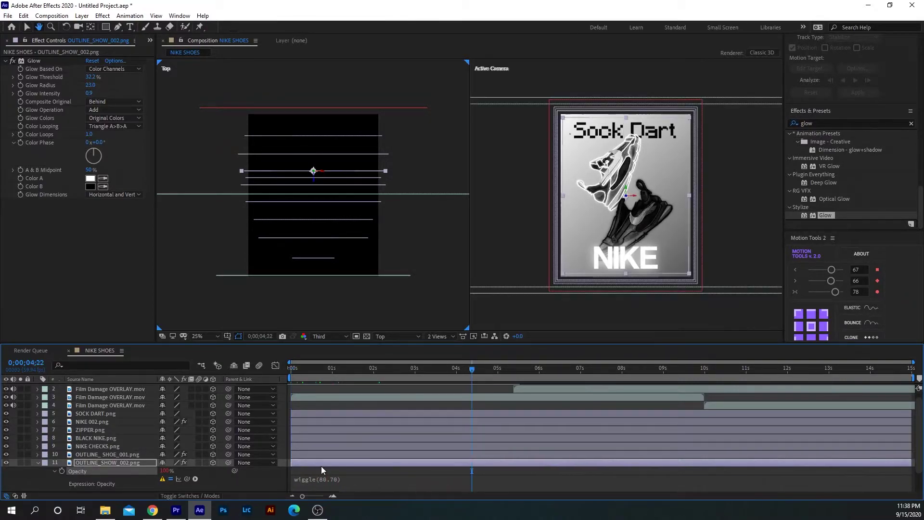
Correct the opacity expression on OUTLINE_SHOW_002.png to wiggle(80,70) and preview it from the start of the composition.
left_click(337, 370)
left_click(330, 482)
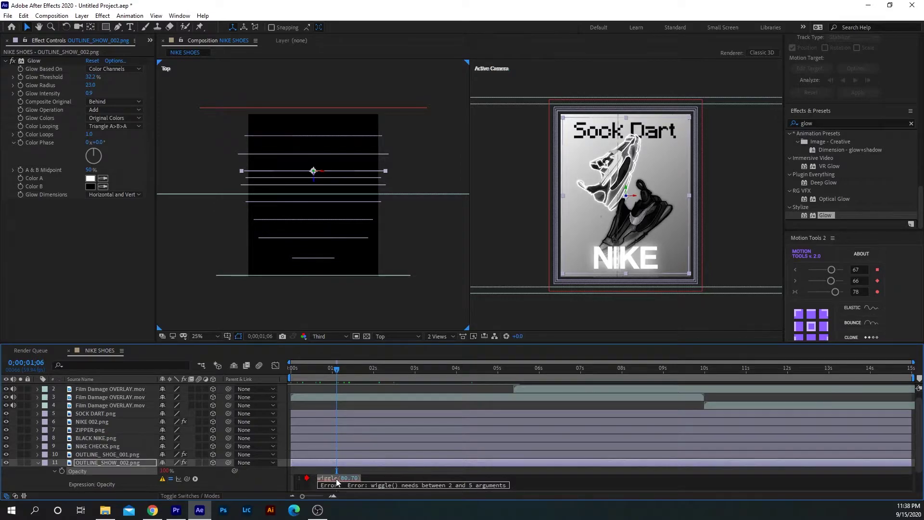
left_click(350, 478)
left_click_drag(353, 373, 287, 373)
key("space")
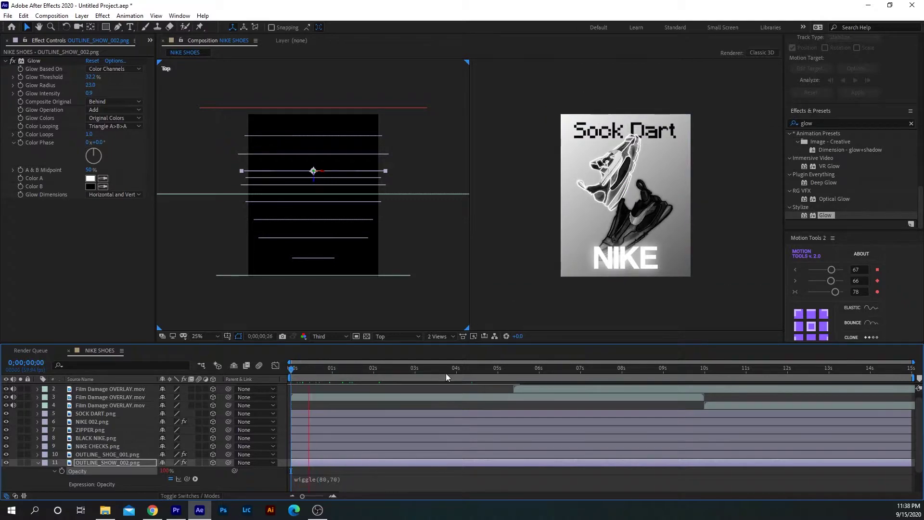
key("space")
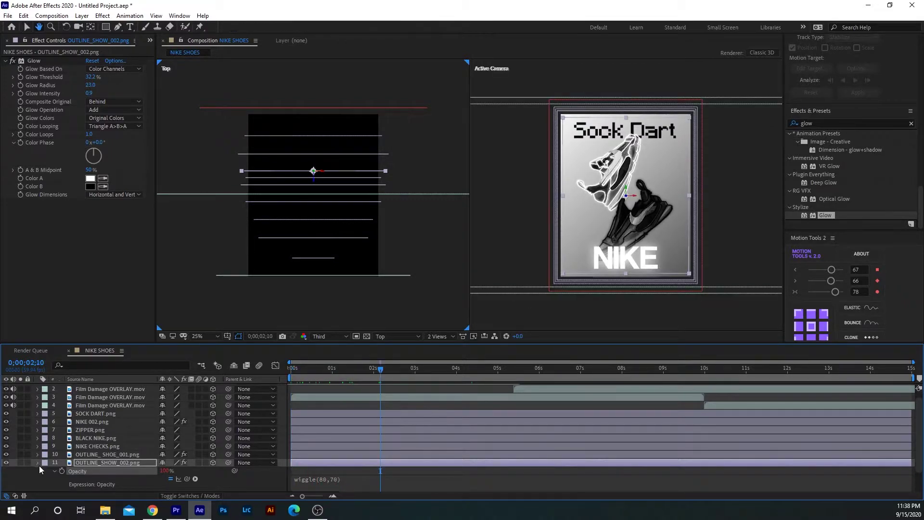
left_click(39, 463)
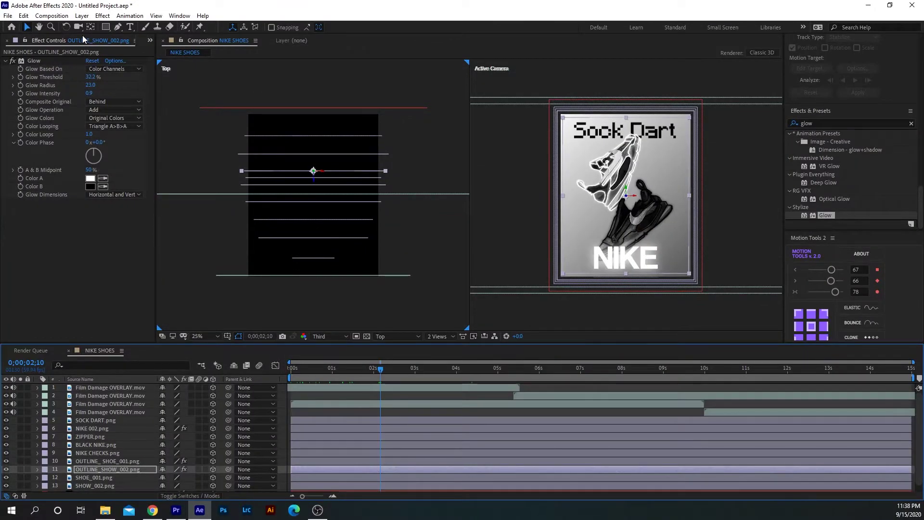
Add a two-node camera named Camera 1 with the 50mm preset.
left_click(83, 16)
mouse_move(106, 27)
left_click(254, 60)
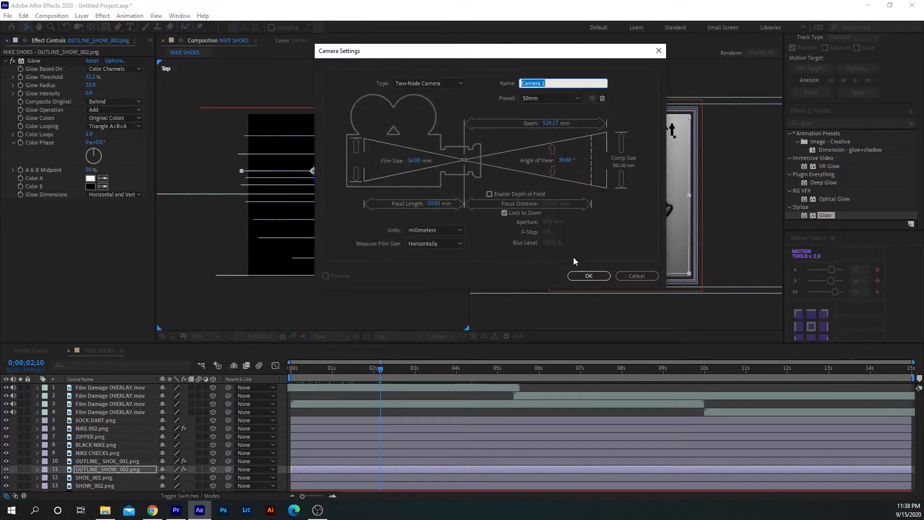
left_click(576, 99)
left_click(560, 175)
left_click(579, 100)
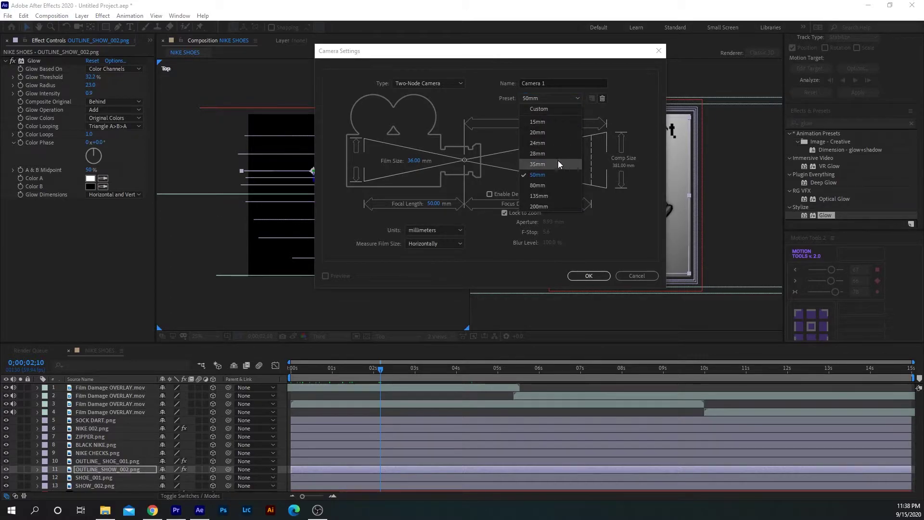
left_click(557, 177)
left_click(449, 83)
left_click(436, 104)
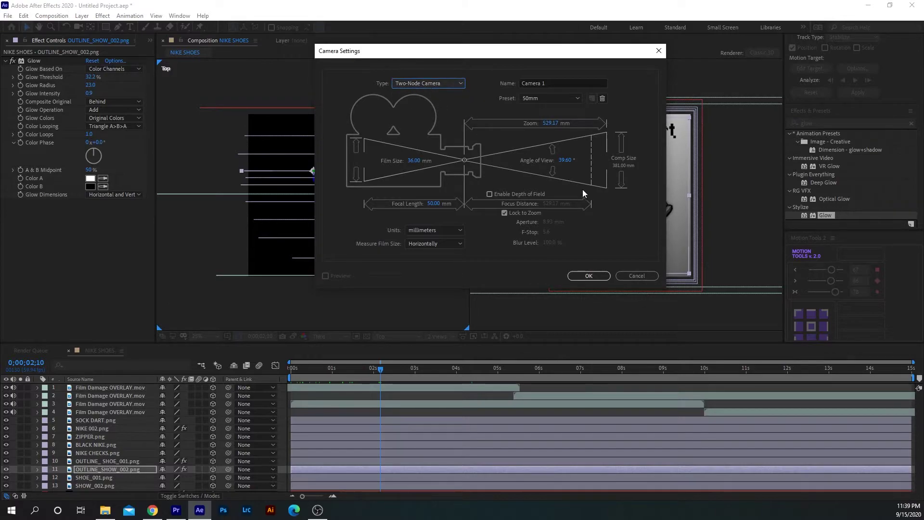
left_click(589, 276)
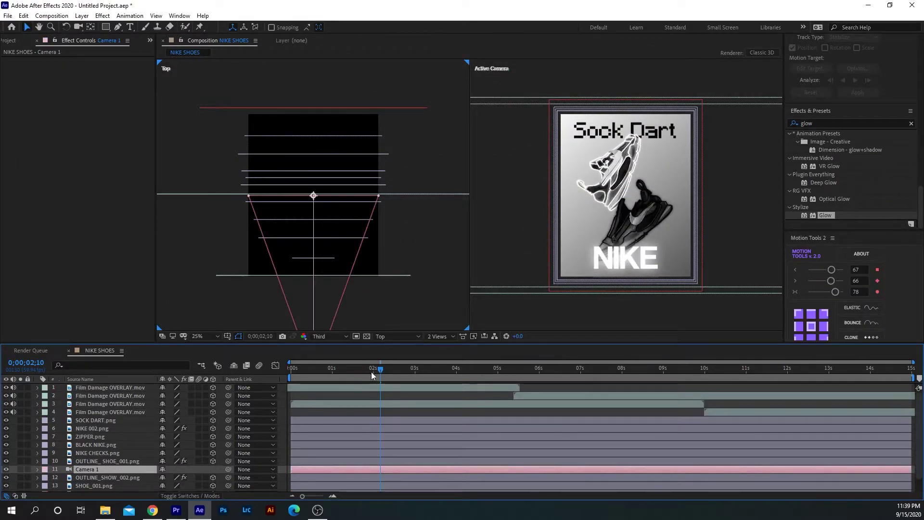
Return to the start of the composition and move Camera 1 to the top of the layer stack.
left_click_drag(378, 372, 287, 370)
scroll(314, 283, "down", 1)
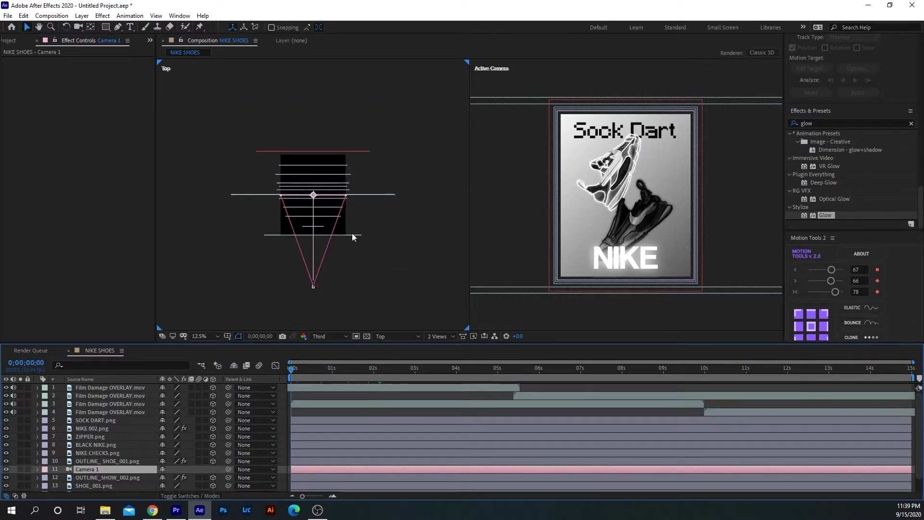
scroll(319, 267, "up", 1)
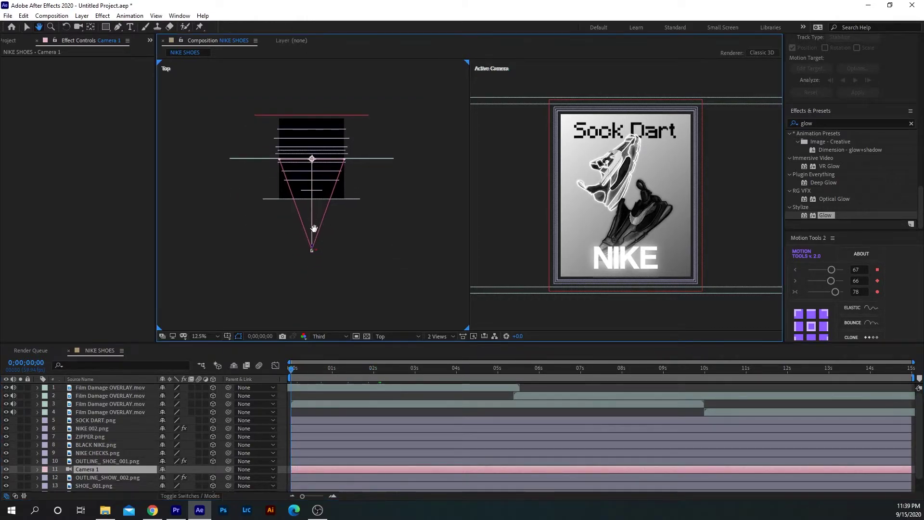
left_click(279, 373)
left_click_drag(73, 469, 83, 385)
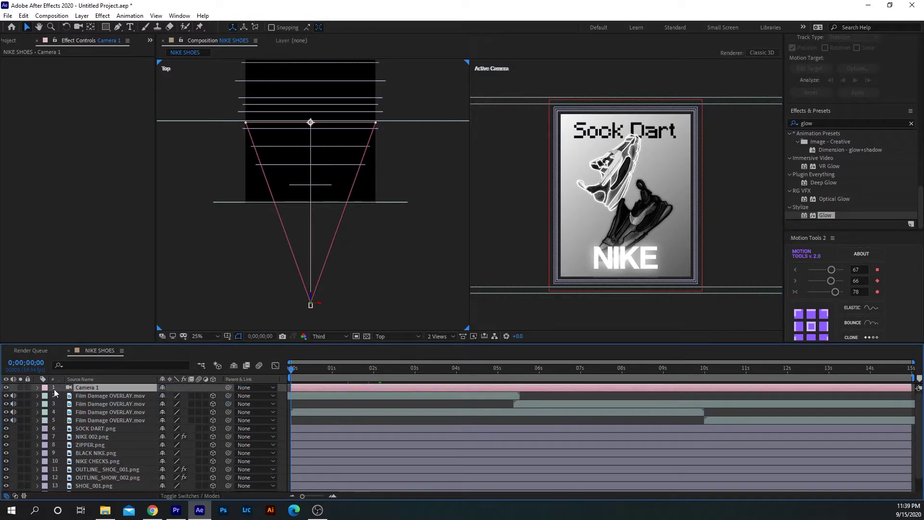
Set starting keyframes for Camera 1's point of interest and position at 0 seconds.
left_click(37, 387)
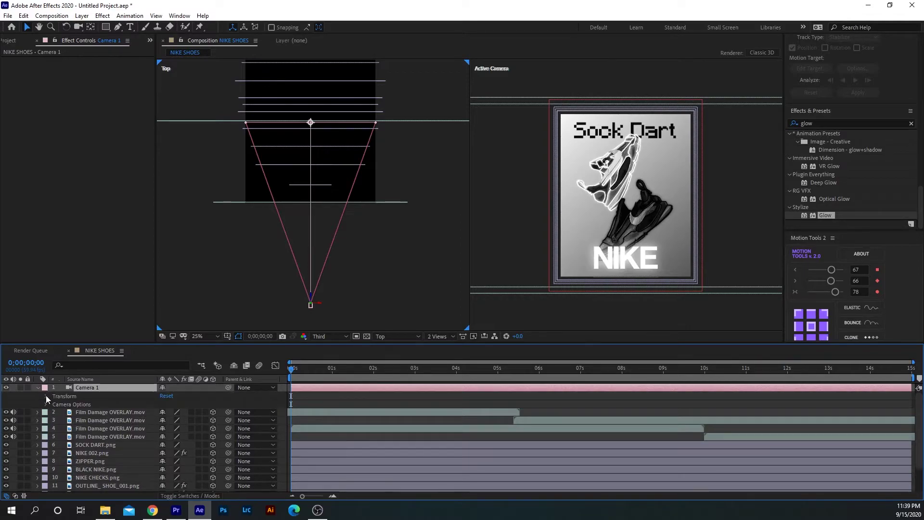
left_click(46, 396)
left_click(62, 404)
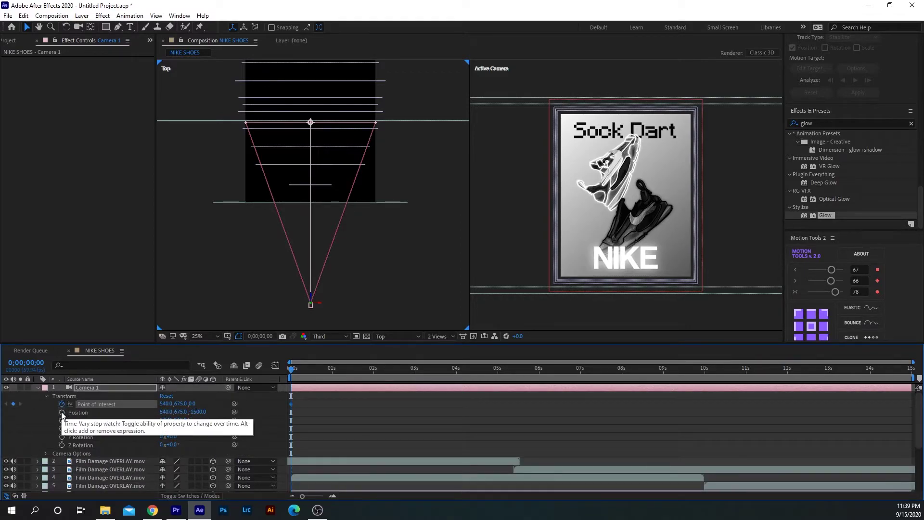
left_click(61, 412)
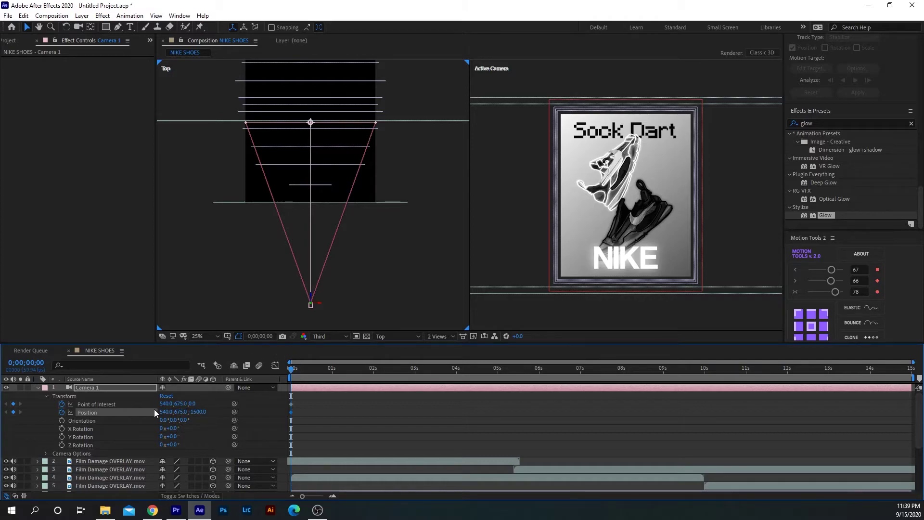
Animate Camera 1's X position from 262 at the composition start to 890 at 0;00;02;01.
left_click_drag(164, 413, 37, 416)
left_click_drag(292, 373, 375, 374)
left_click_drag(166, 412, 459, 404)
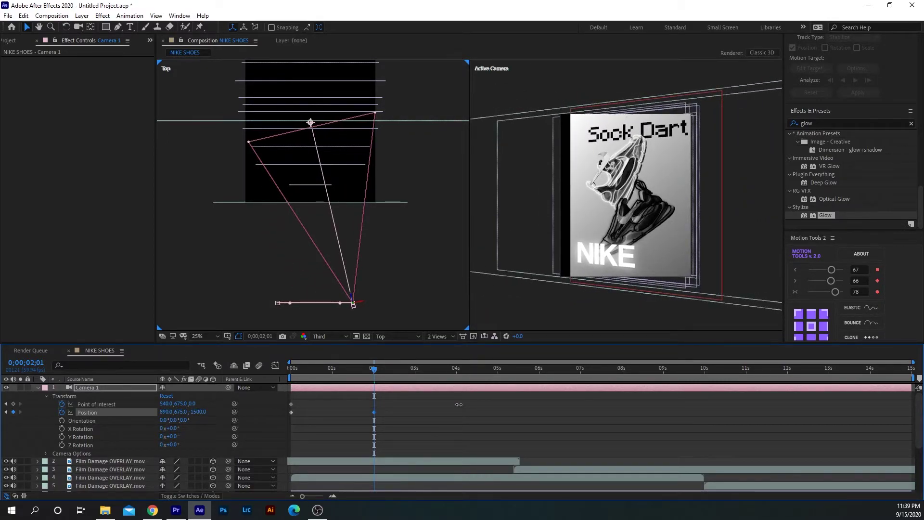
Copy Camera 1's position and point of interest keyframes and paste them repeatedly at about 4, 8 and 12 seconds.
left_click_drag(410, 420, 289, 398)
left_click_drag(374, 371, 790, 375)
key("ctrl+v")
key("ctrl+v")
key("ctrl+v")
Trim the composition to a work area ending at about 14 seconds and scrub through the camera move.
left_click_drag(912, 378, 875, 378)
right_click(829, 379)
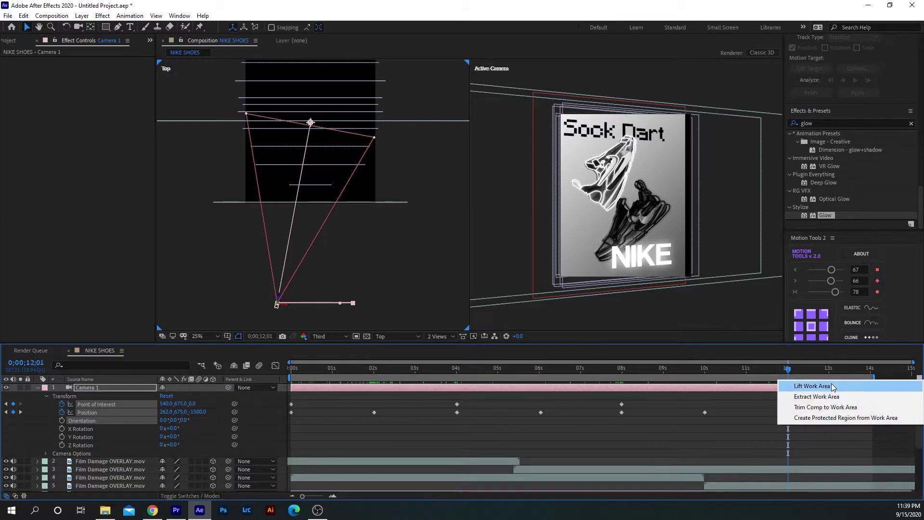
left_click(825, 407)
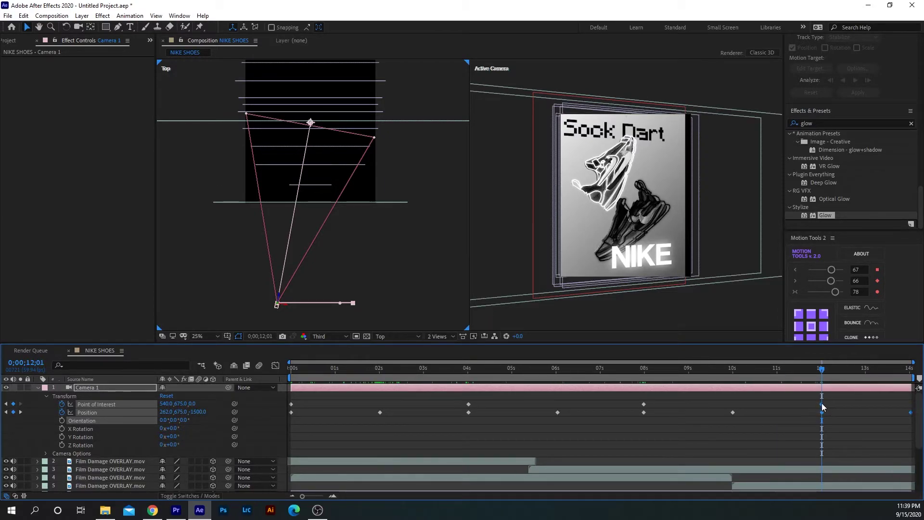
left_click_drag(830, 372, 380, 405)
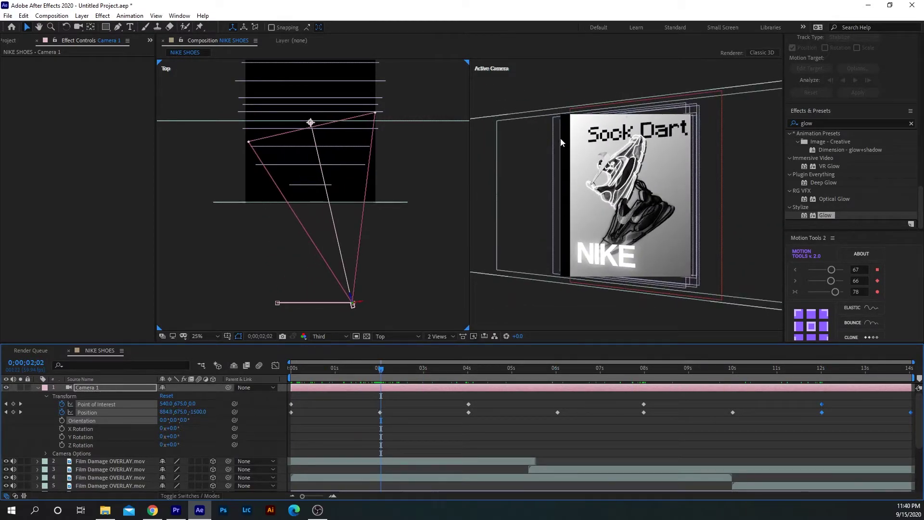
left_click_drag(421, 369, 454, 370)
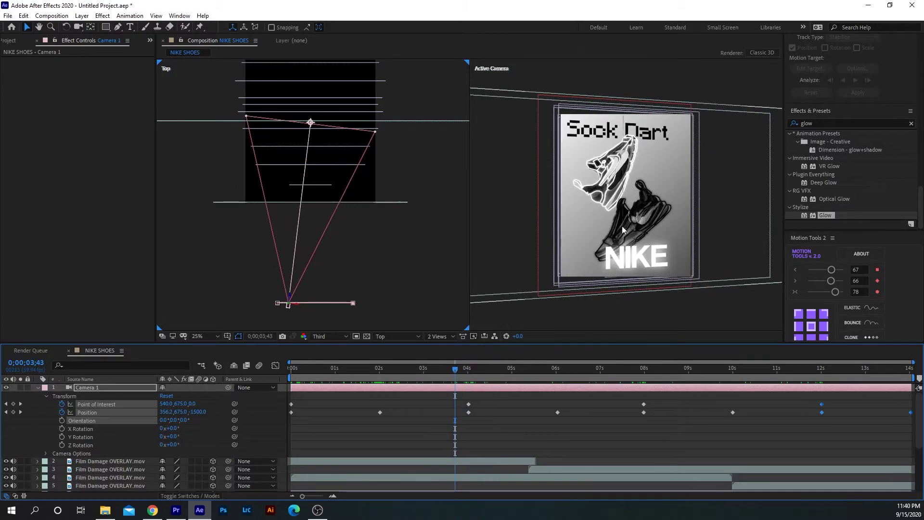
Scale the bg layer up to 211% so the gradient covers the frame at the camera's side positions.
left_click(38, 388)
scroll(106, 473, "down", 2)
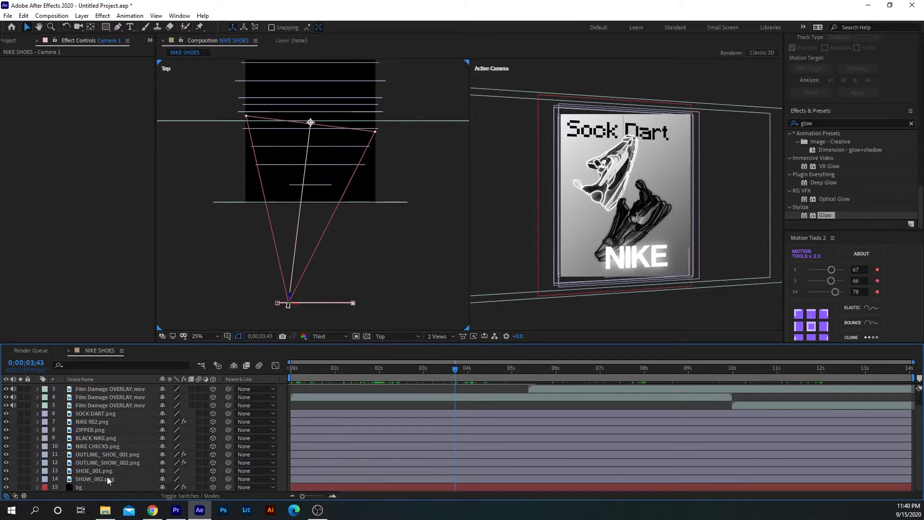
left_click(106, 488)
left_click_drag(301, 376, 382, 379)
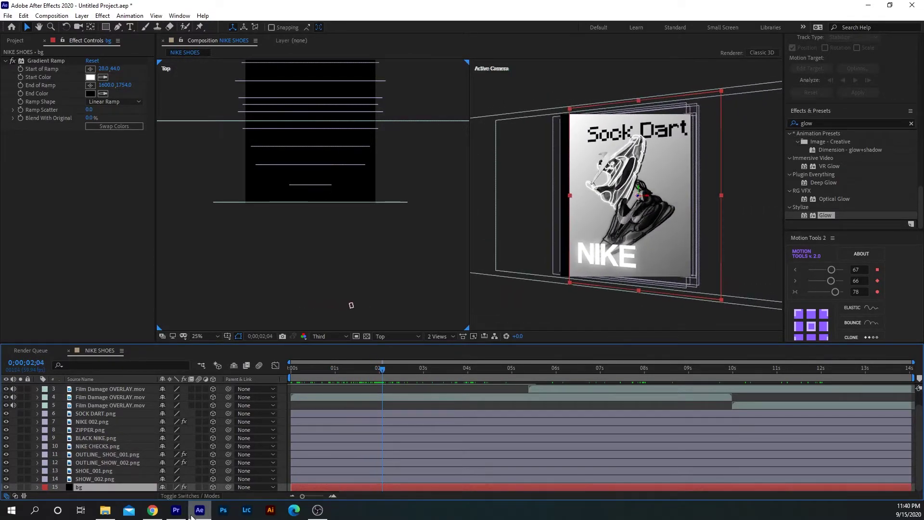
key("s")
left_click_drag(190, 486, 205, 486)
Set the preview resolution to Full and play the camera animation from the start of the composition.
left_click_drag(351, 375, 285, 381)
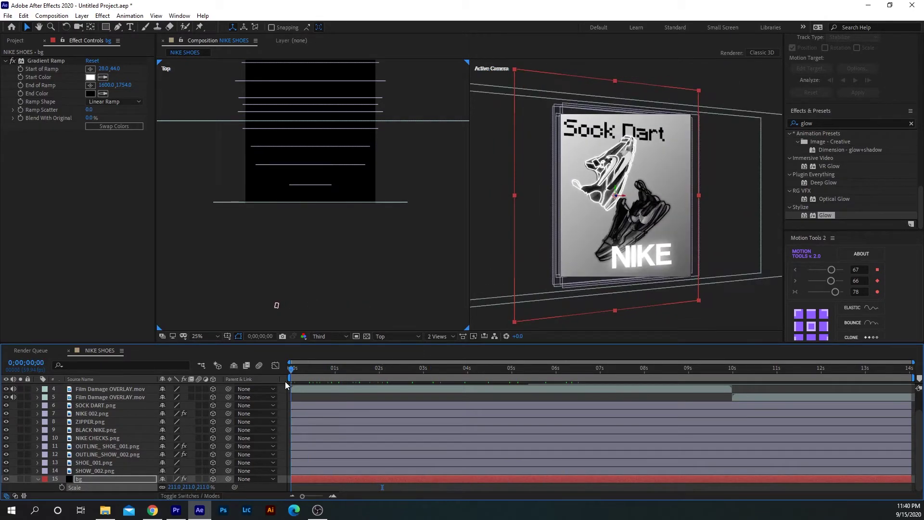
left_click(337, 336)
left_click(331, 378)
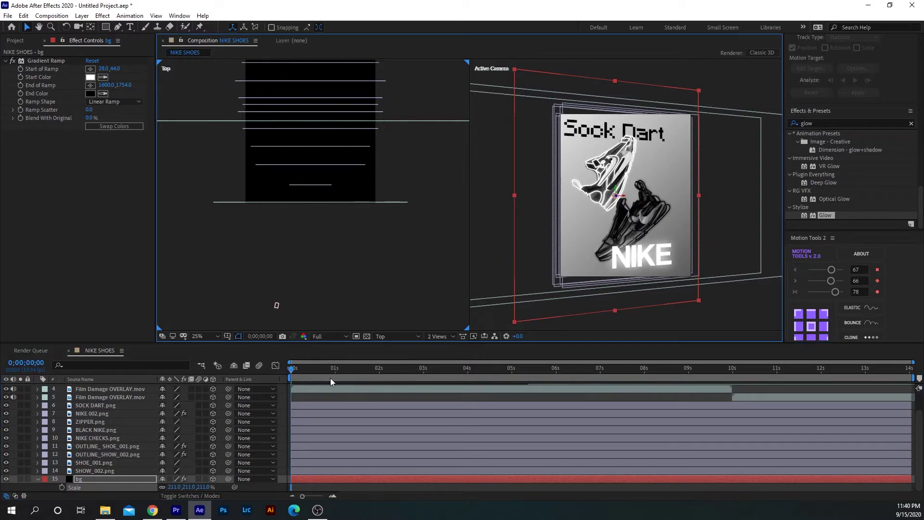
key("space")
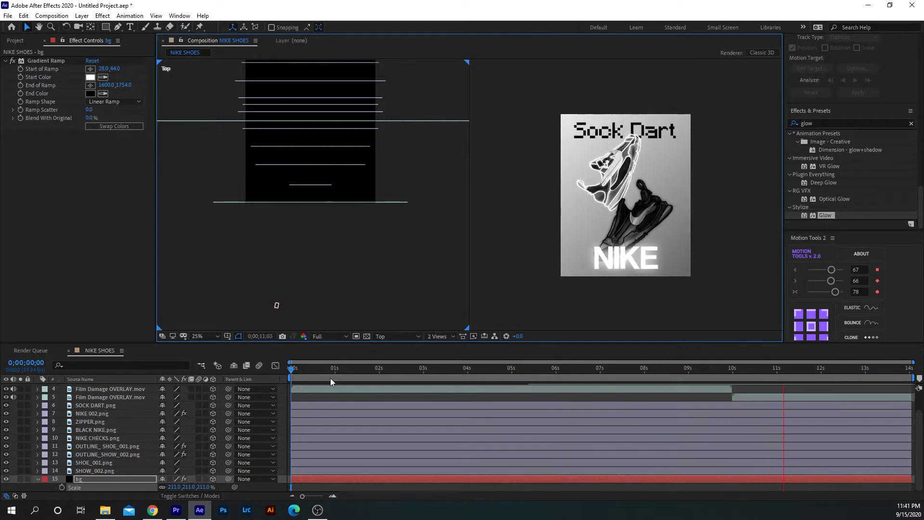
key("space")
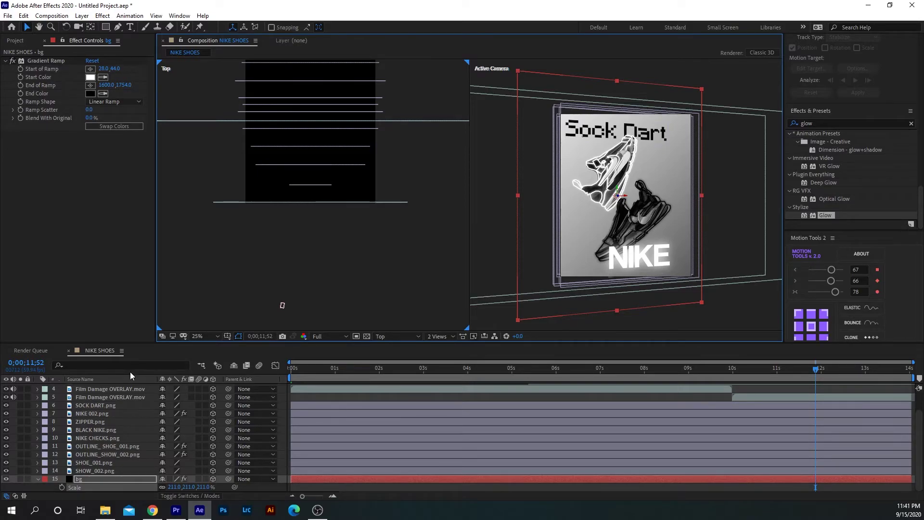
Find the Drop Shadow effect and apply it to the SHOE_001.png layer.
left_click(106, 464)
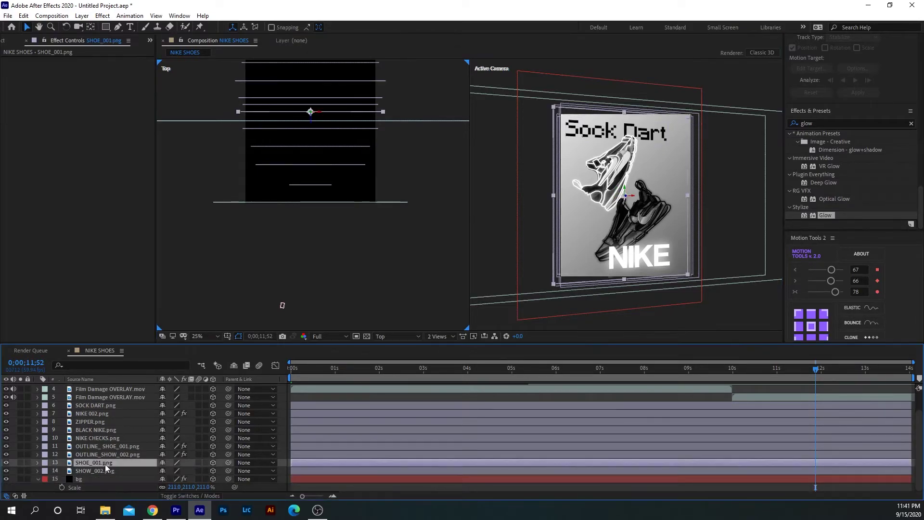
left_click(845, 124)
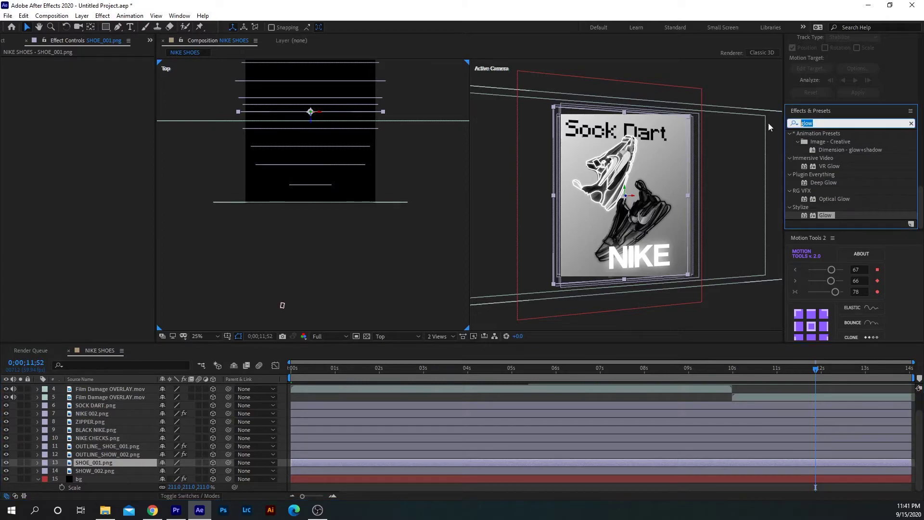
type("drop")
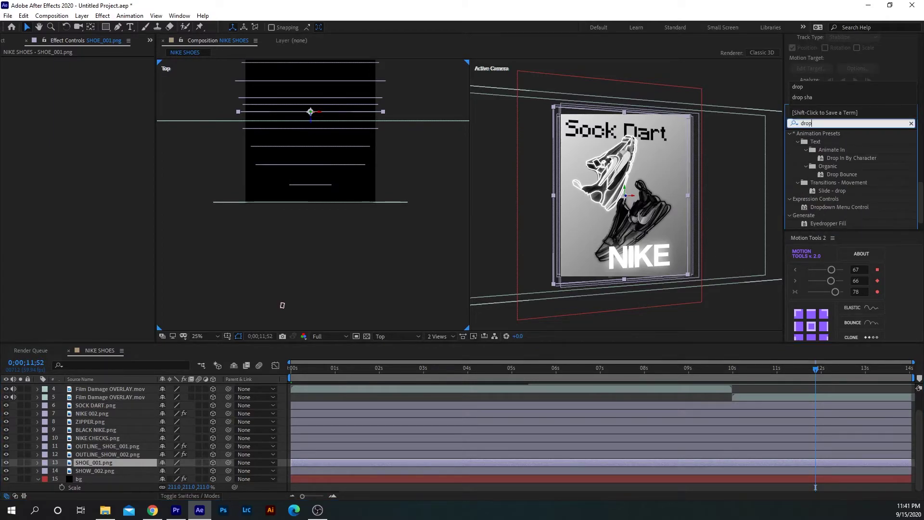
scroll(856, 177, "down", 1)
left_click_drag(830, 214, 133, 460)
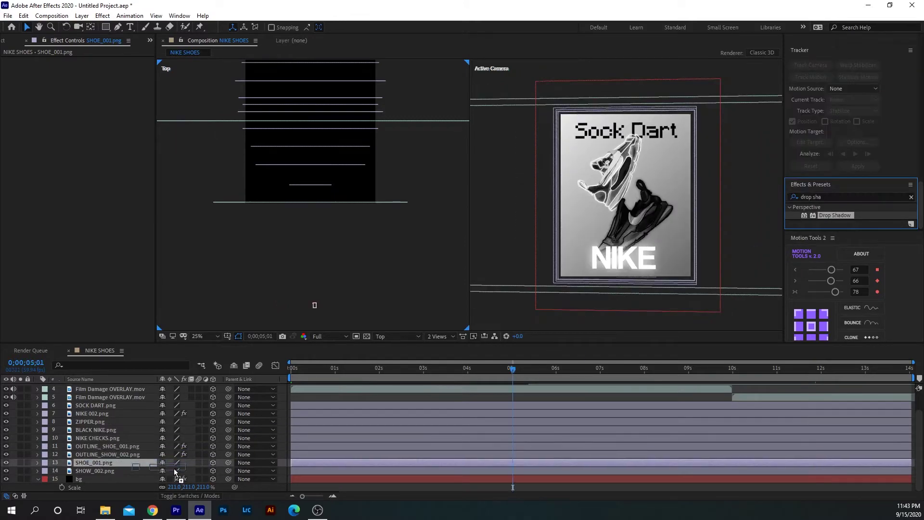
left_click_drag(175, 469, 307, 461)
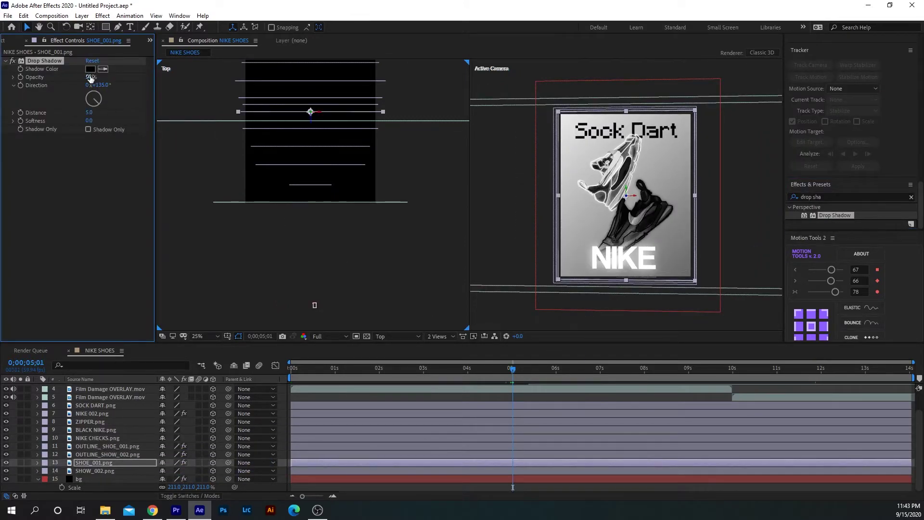
Set the SHOE_001.png shadow's direction to 85° and its distance to 55.
left_click(87, 113)
left_click(109, 113)
mouse_move(88, 113)
left_mouse_down()
mouse_move(125, 112)
mouse_move(104, 114)
left_mouse_up()
left_click_drag(107, 97, 108, 95)
left_click_drag(91, 112, 100, 111)
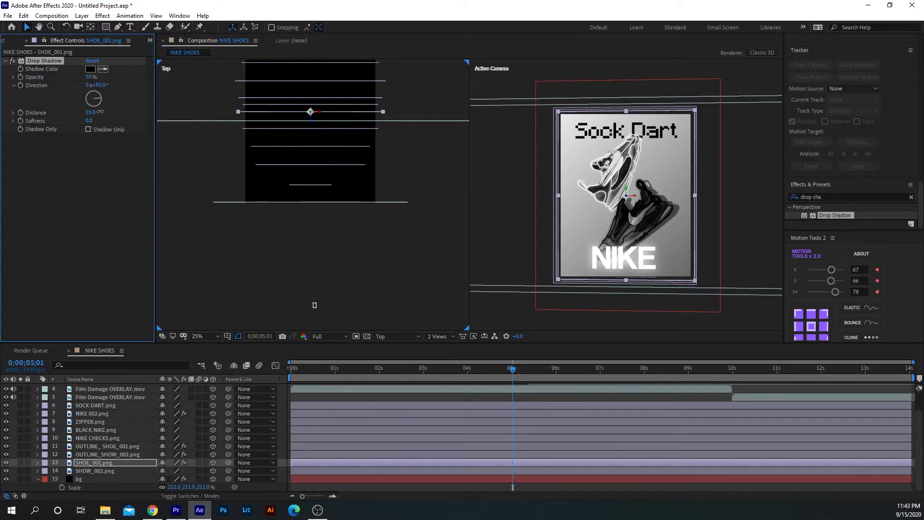
Set the SHOE_001.png shadow's opacity to 63% and softness to 147, with its direction at 85°.
left_click(103, 100)
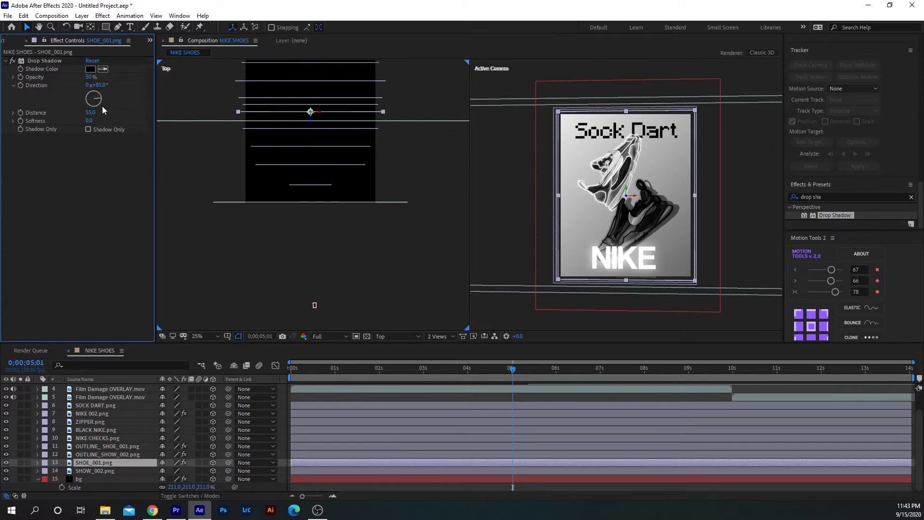
left_click_drag(101, 99, 100, 103)
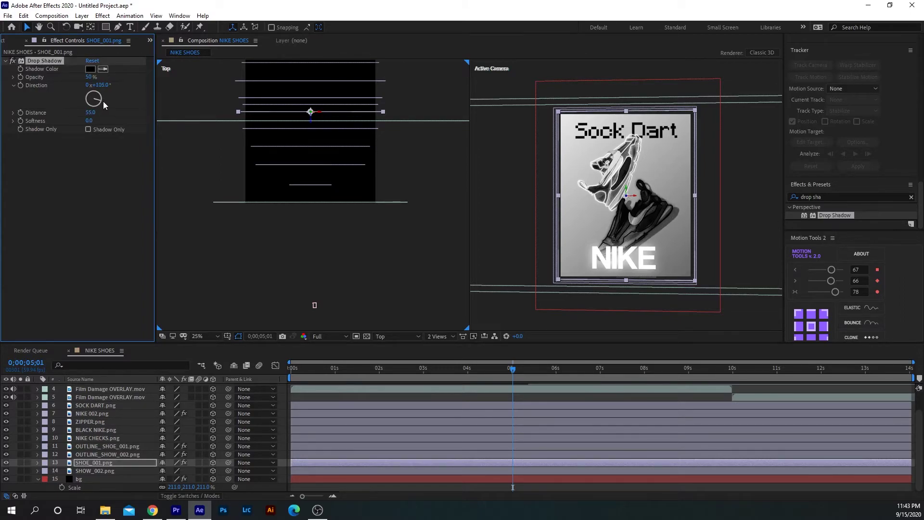
mouse_move(106, 87)
left_mouse_down()
mouse_move(113, 96)
mouse_move(95, 78)
left_mouse_up()
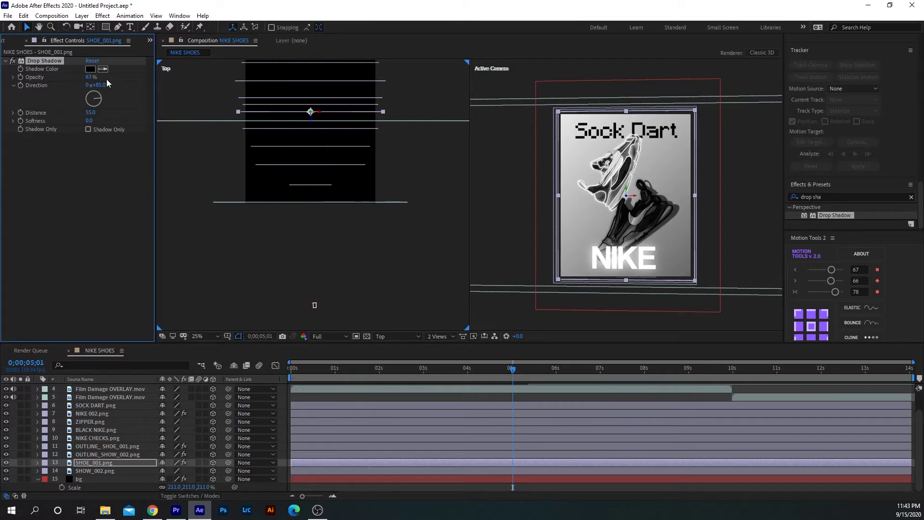
left_click_drag(118, 120, 121, 120)
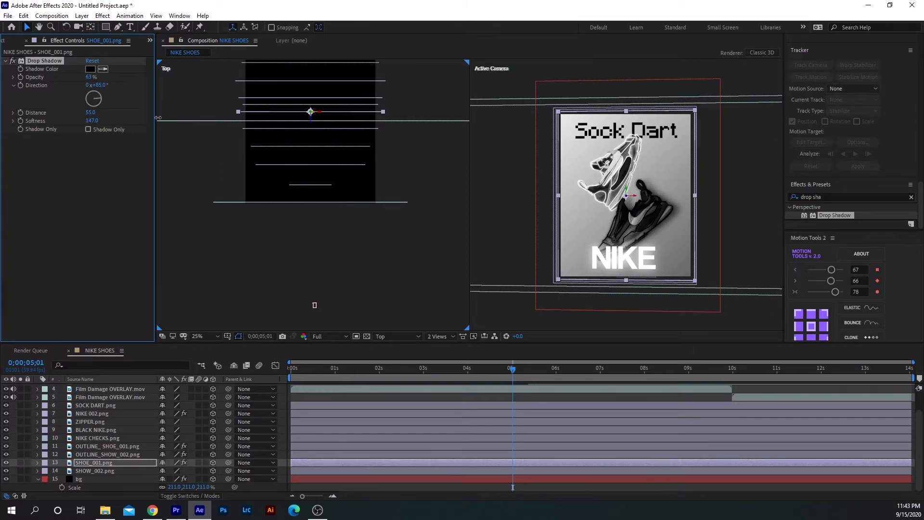
Copy the Drop Shadow from SHOE_001.png and paste it onto the SHOW_002.png and SOCK DART.png layers.
key("ctrl+c")
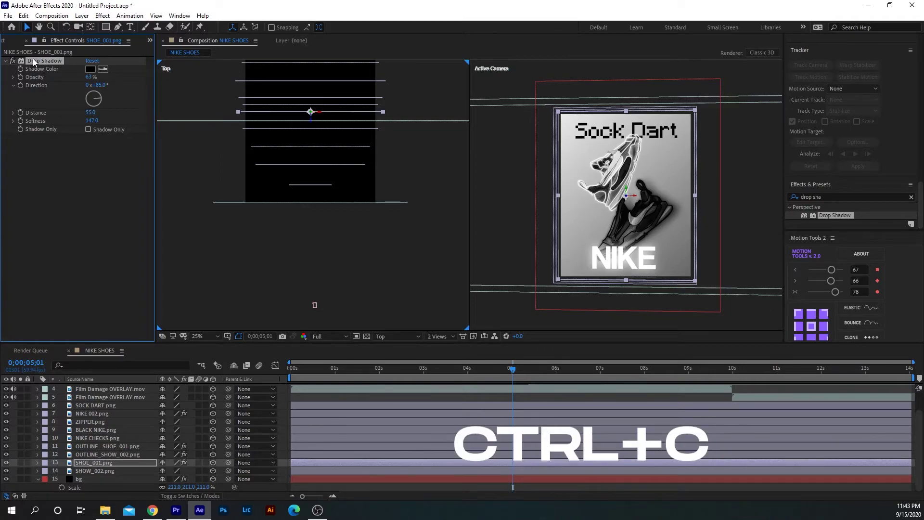
left_click(104, 470)
key("ctrl+v")
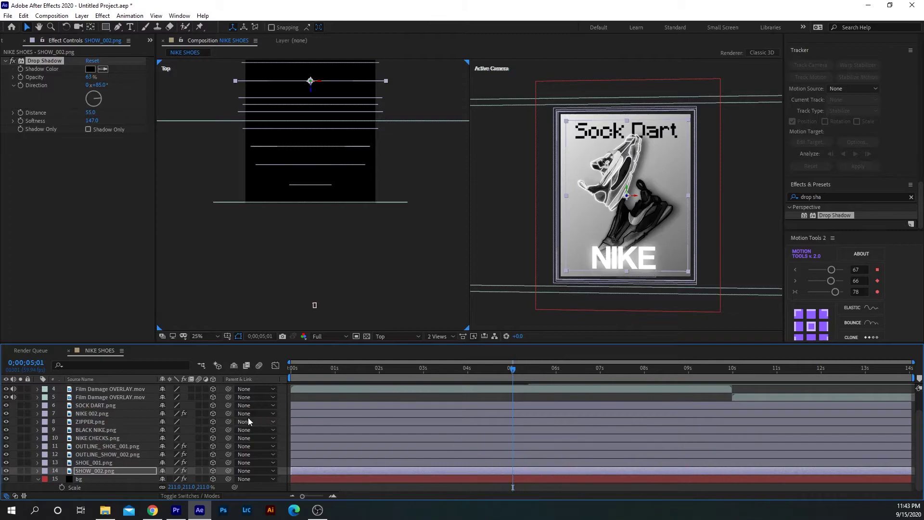
scroll(107, 422, "up", 2)
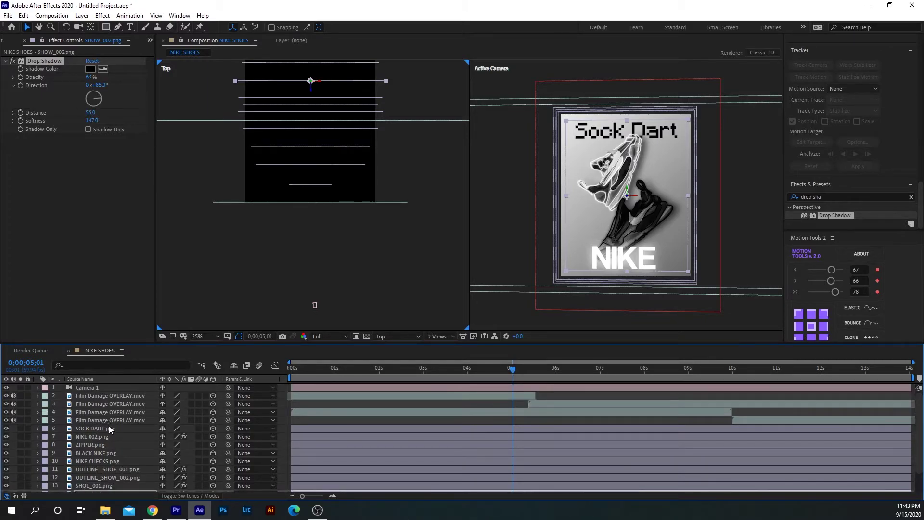
scroll(105, 448, "down", 2)
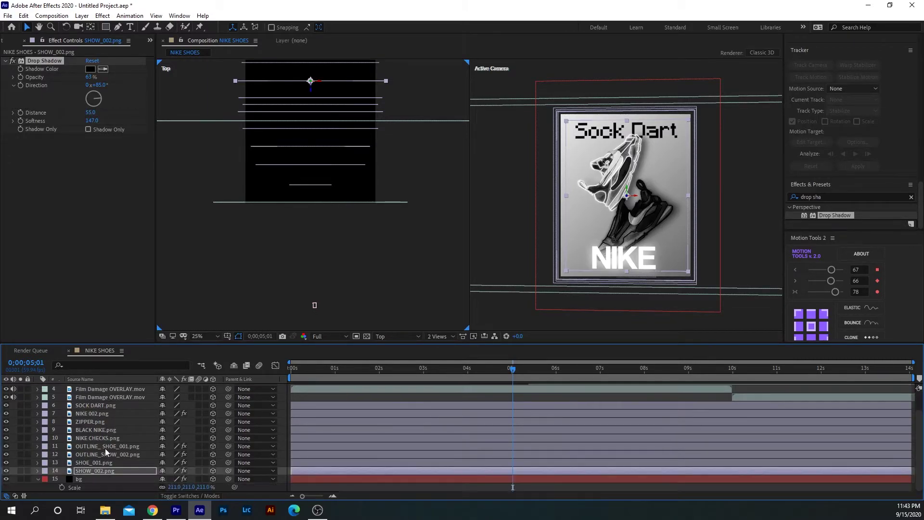
left_click(103, 405)
key("ctrl+v")
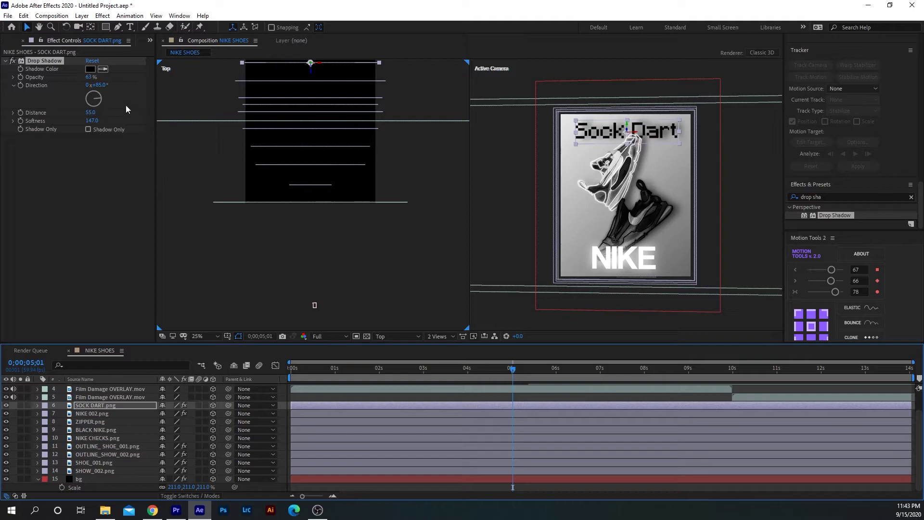
Try a shadow distance of about 41 on SOCK DART.png and play the animation from the start.
mouse_move(95, 114)
left_mouse_down()
mouse_move(70, 113)
mouse_move(81, 111)
left_mouse_up()
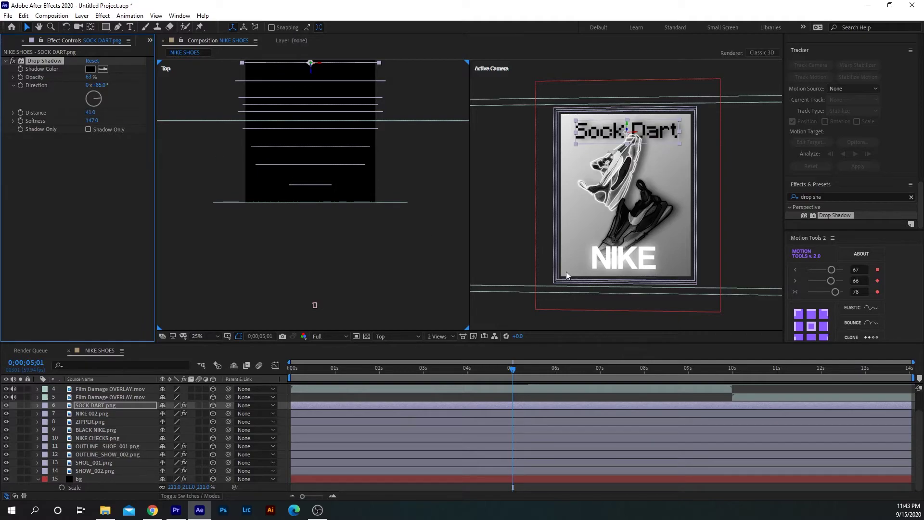
left_click_drag(511, 375, 283, 381)
key("space")
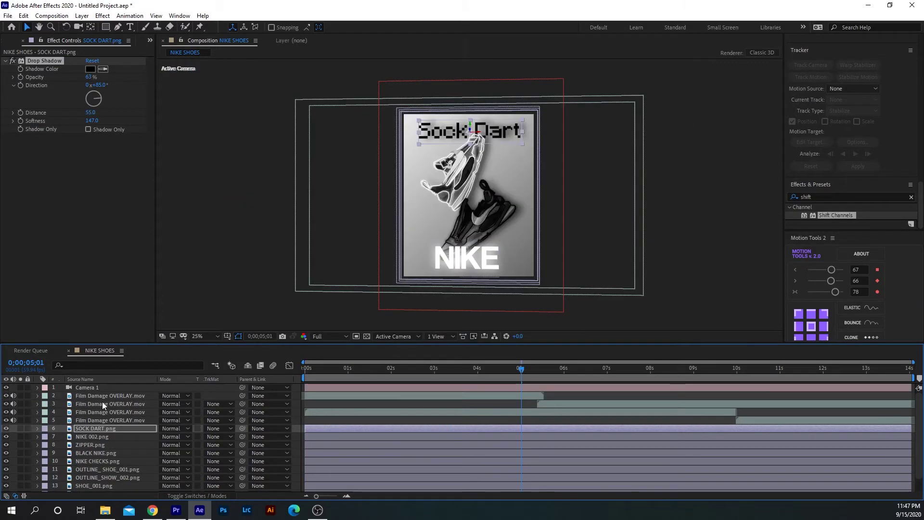
Pre-compose all layers from Camera 1 to bg into a new composition named "chromatic effect".
left_click(108, 387)
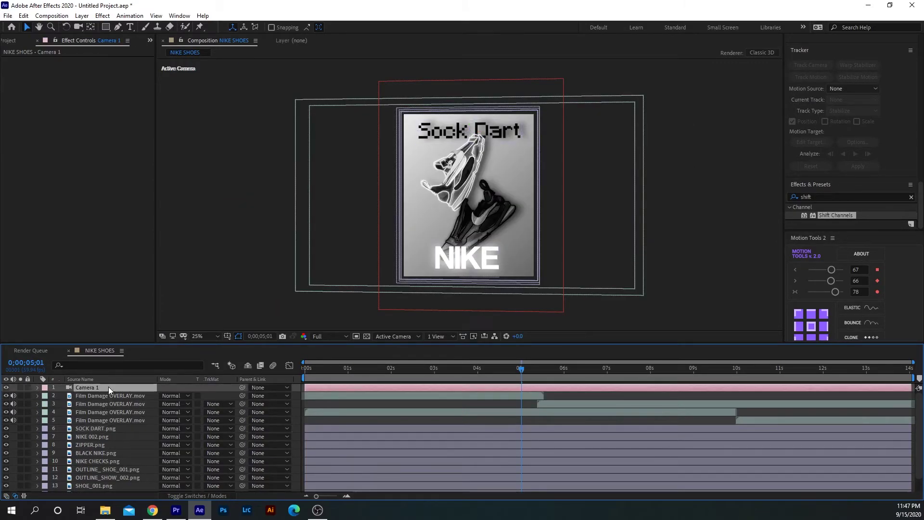
scroll(111, 433, "down", 2)
left_click(109, 488, "shift")
right_click(121, 459)
left_click(169, 405)
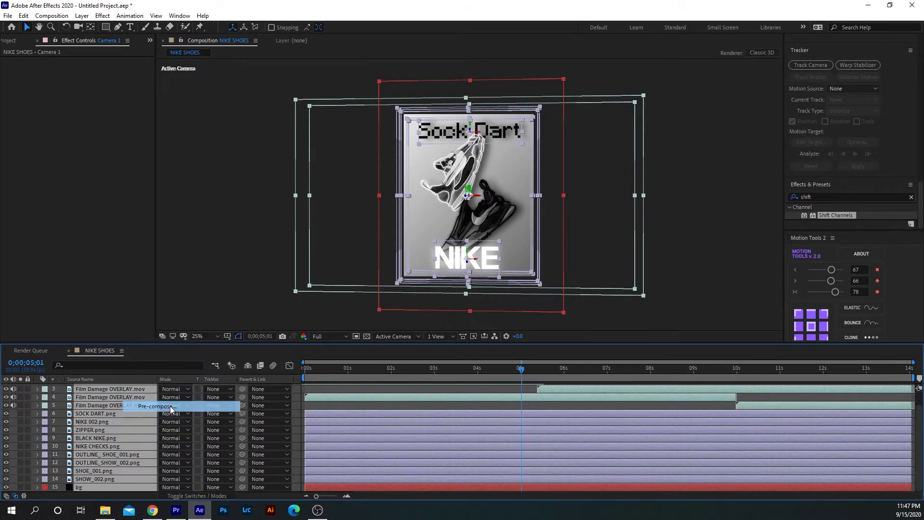
type("chromatic effect")
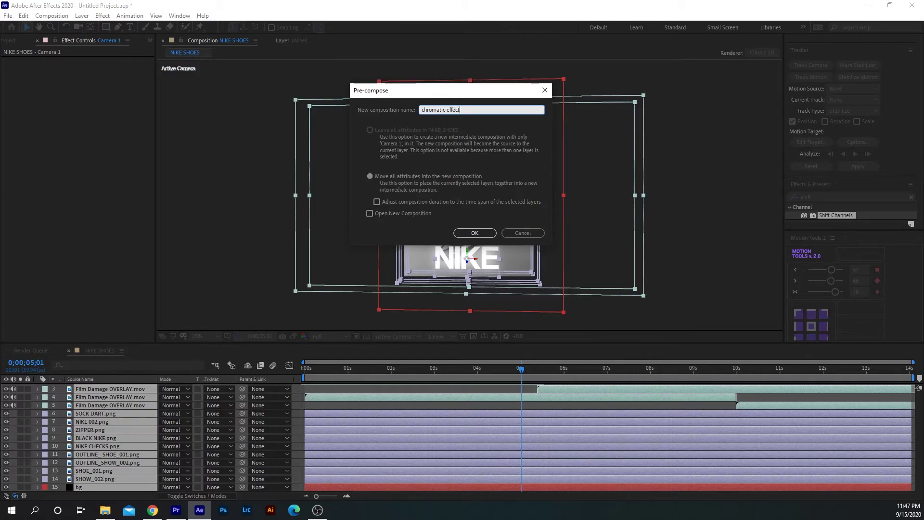
key("Return")
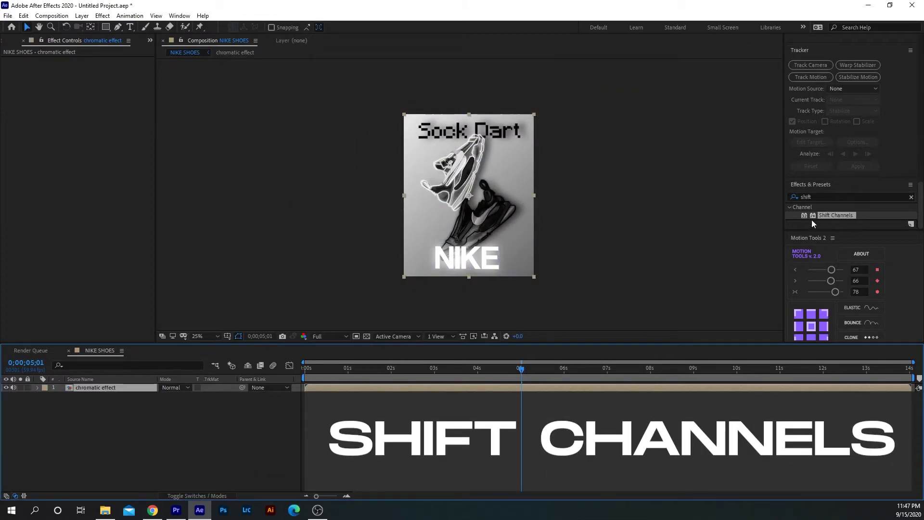
Apply Shift Channels to the chromatic effect layer and set Take Green From and Take Blue From to Full Off.
left_click_drag(847, 216, 486, 382)
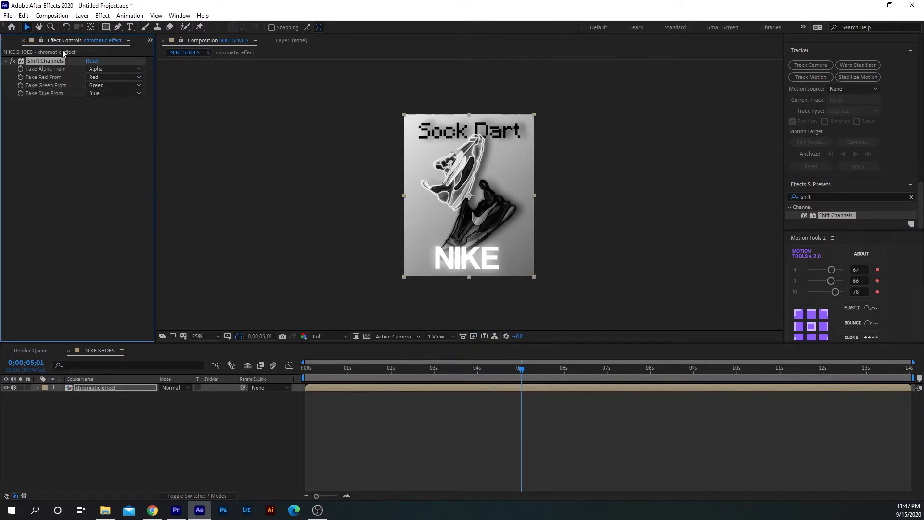
left_click(134, 84)
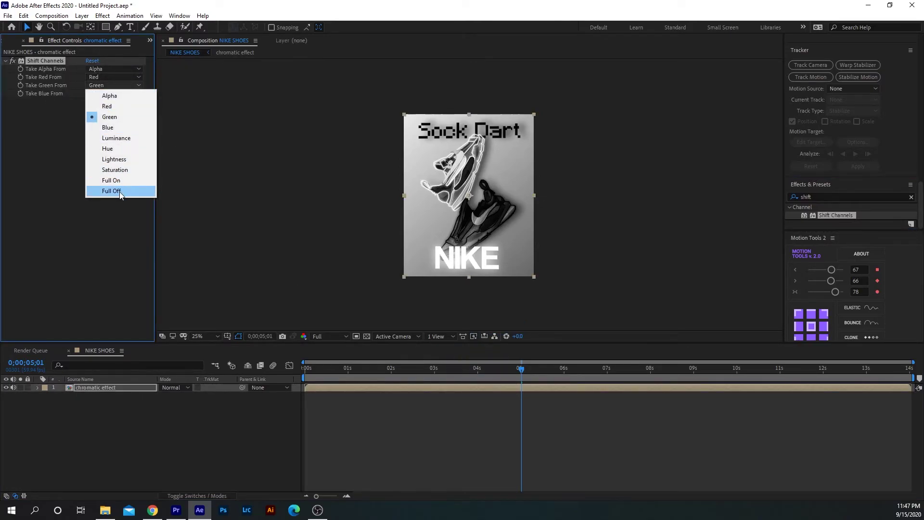
left_click(119, 190)
left_click(139, 94)
left_click(128, 200)
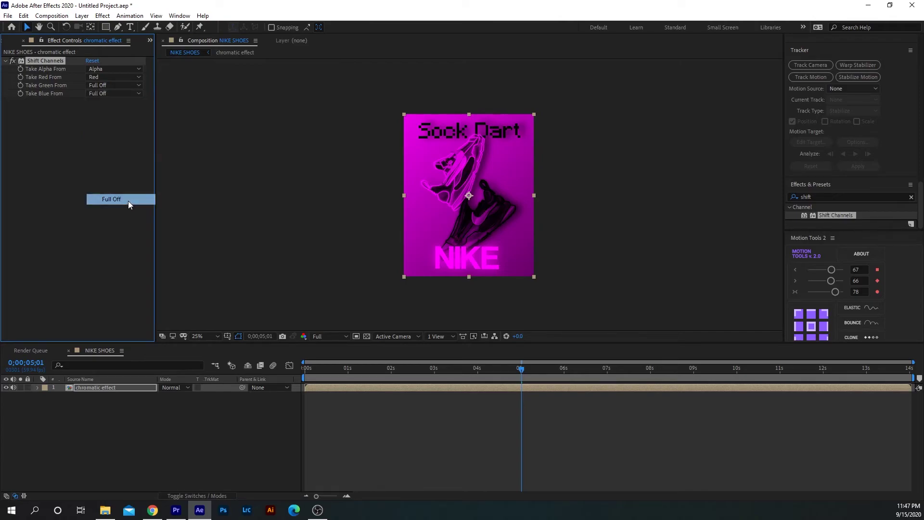
Set the chromatic effect layer's blending mode to Screen.
left_click(192, 407)
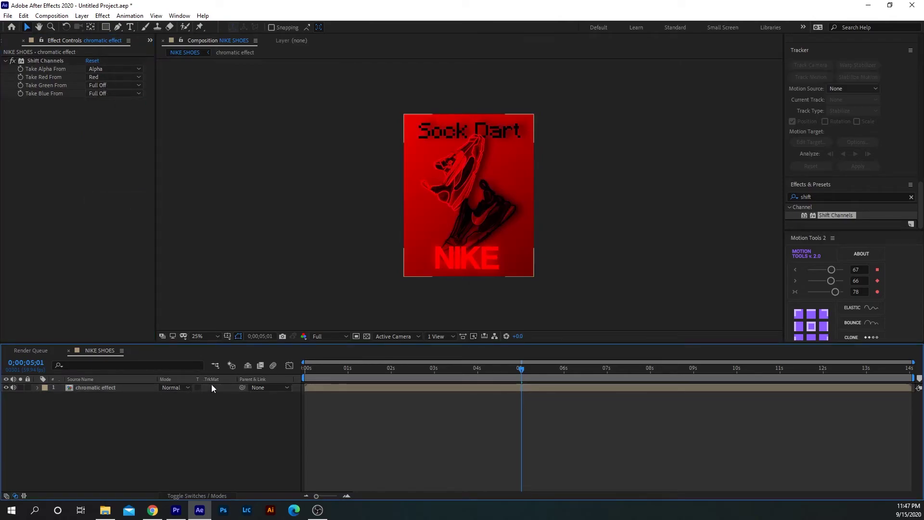
left_click(183, 391)
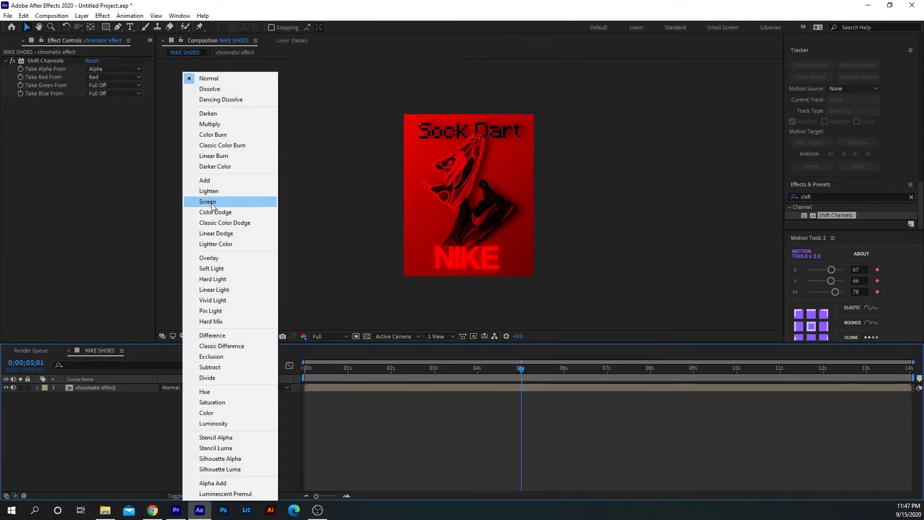
left_click(192, 203)
left_click(201, 496)
left_click(201, 495)
left_click(200, 496)
left_click(201, 496)
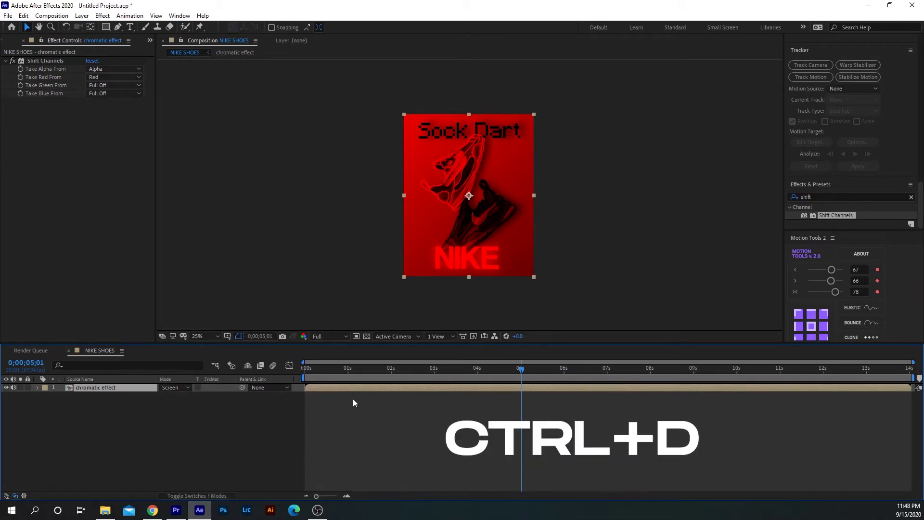
Duplicate the chromatic effect layer and set the copy's Take Red From to Full Off and Take Green From to Green.
key("ctrl+d")
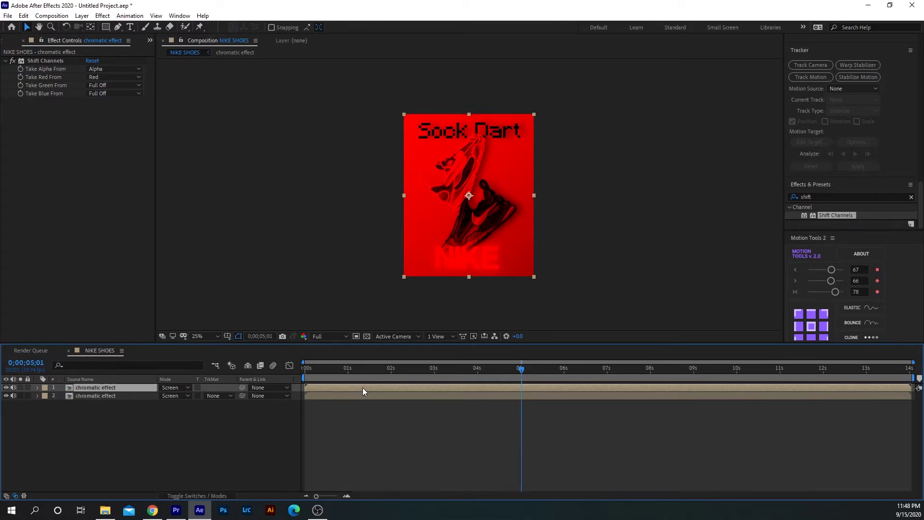
left_click(122, 78)
left_click(127, 182)
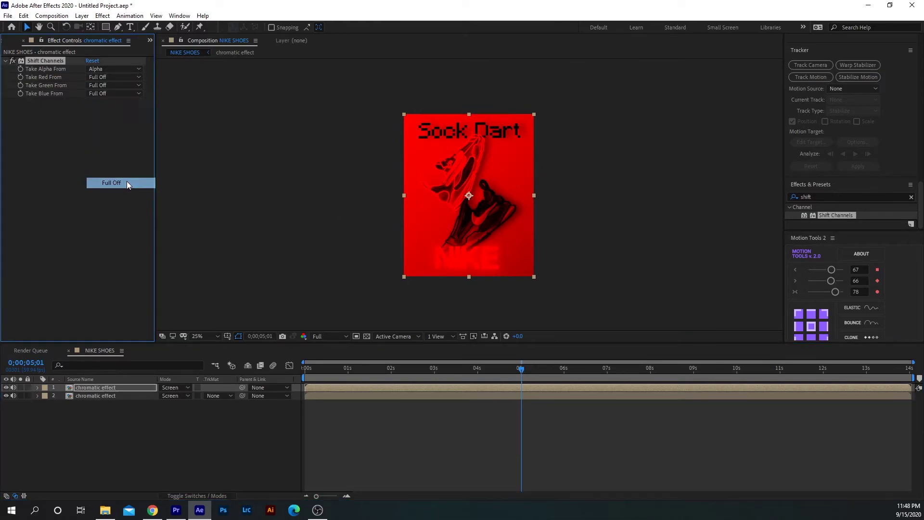
left_click(131, 85)
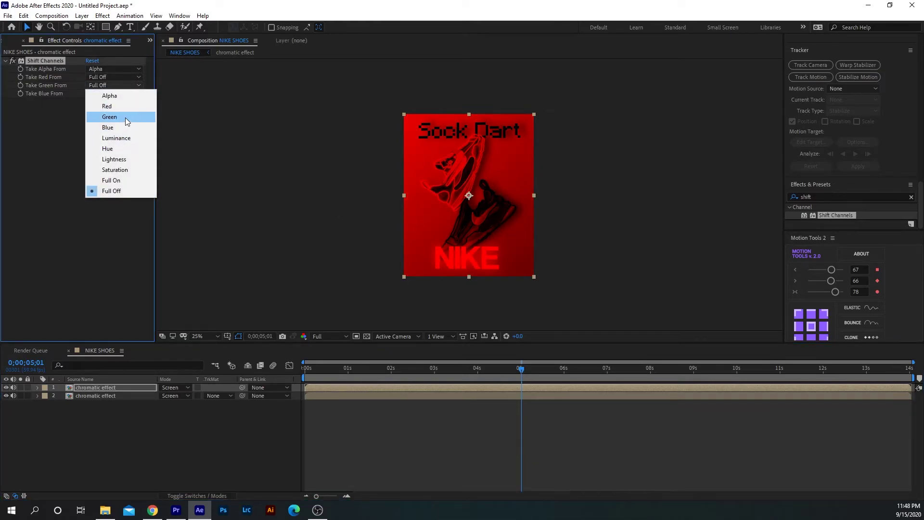
left_click(126, 118)
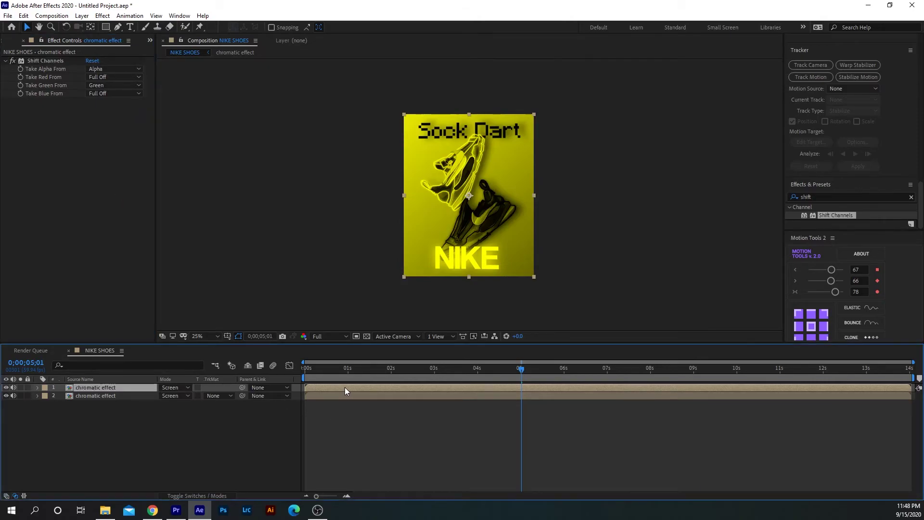
Duplicate the green-channel layer and set the copy's Take Green From to Full Off and Take Blue From to Blue.
key("ctrl+d")
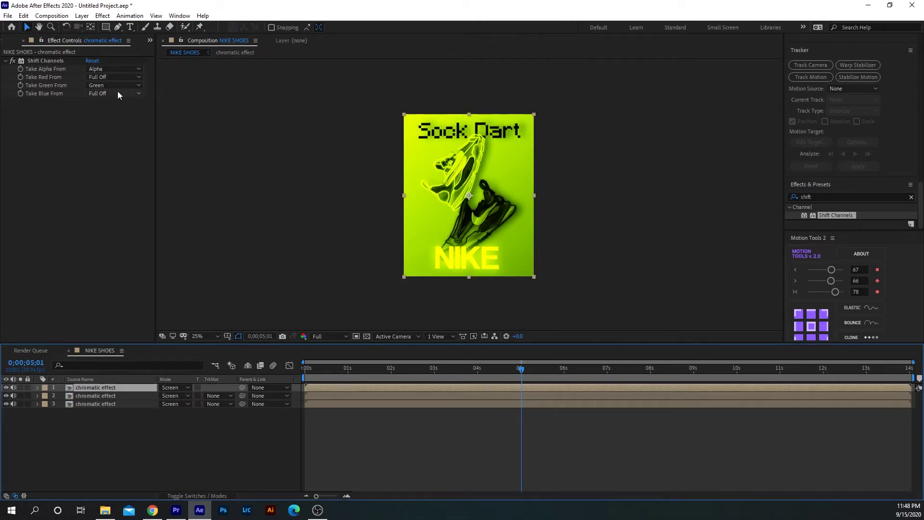
left_click(128, 86)
left_click(128, 191)
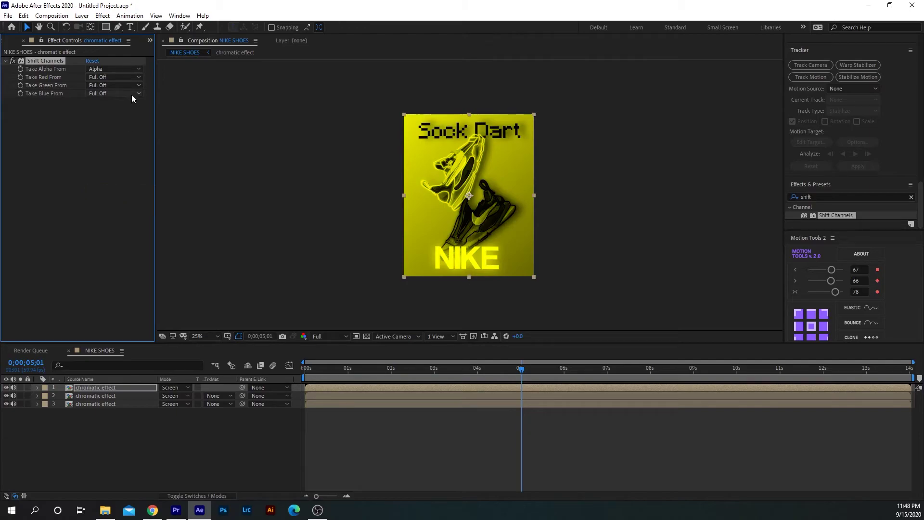
left_click(133, 95)
left_click(118, 136)
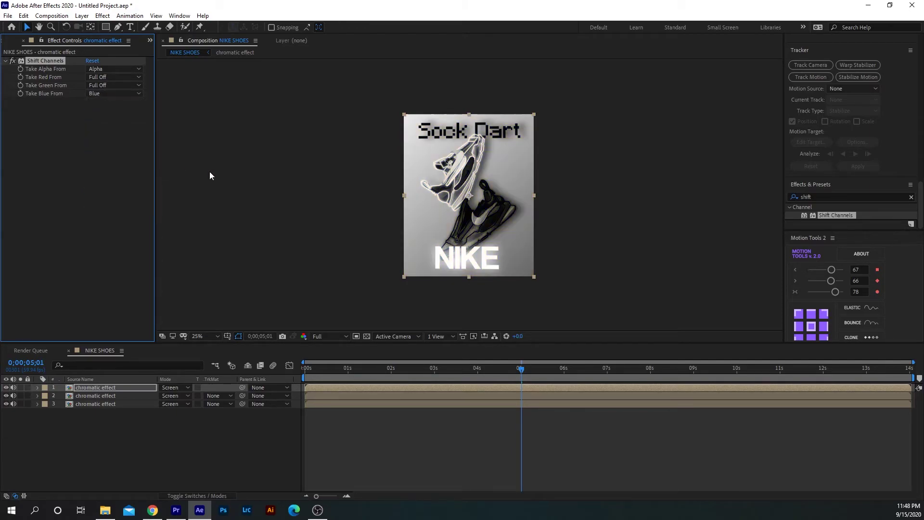
Try staggering the starts of the top two chromatic effect layers by a few frames and preview the channel split.
mouse_move(313, 377)
left_mouse_down()
mouse_move(305, 378)
mouse_move(311, 396)
mouse_move(317, 389)
left_mouse_up()
left_click(318, 375)
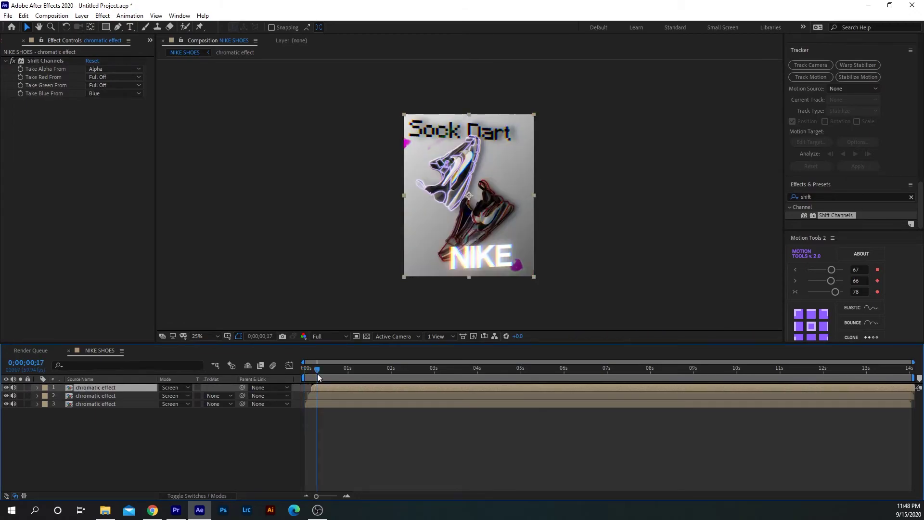
key("space")
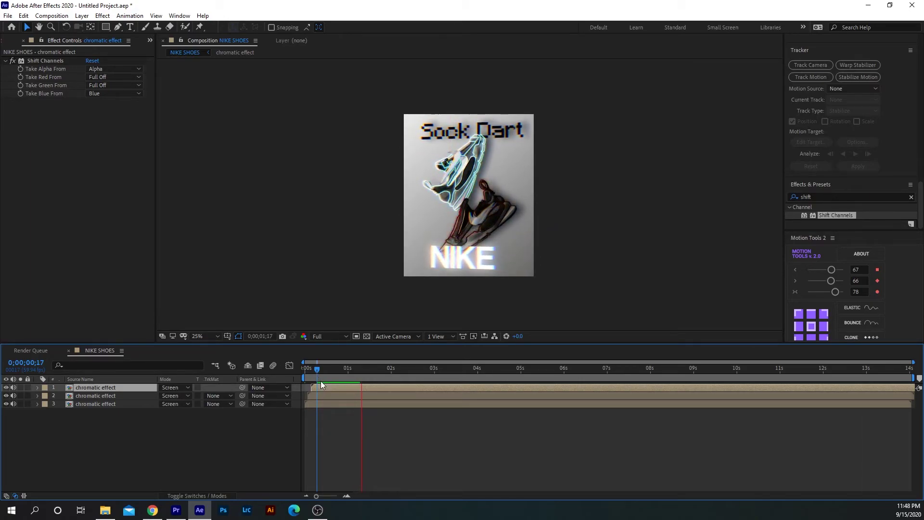
left_click_drag(339, 371, 324, 374)
key("space")
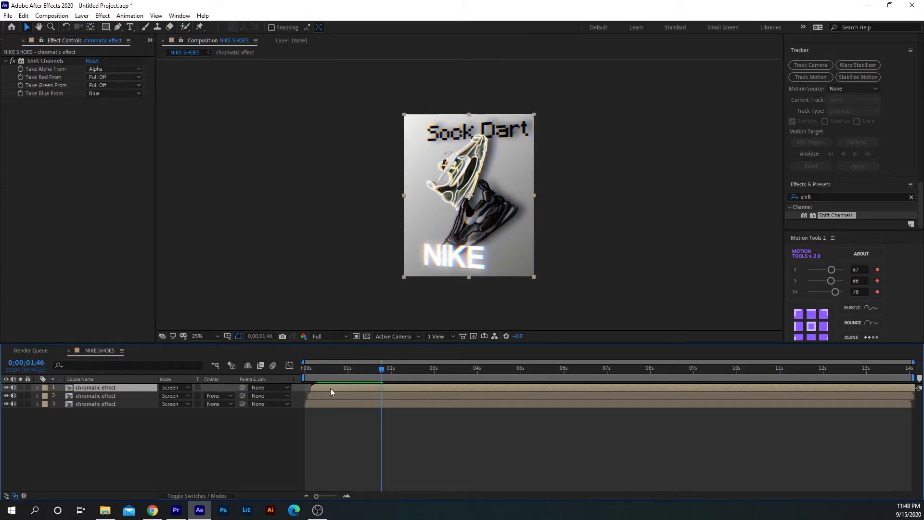
Realign the top two layers with the composition start and try delaying only the red-channel layer by a few frames.
key("Home")
key("bracketleft")
left_click(328, 394)
key("bracketleft")
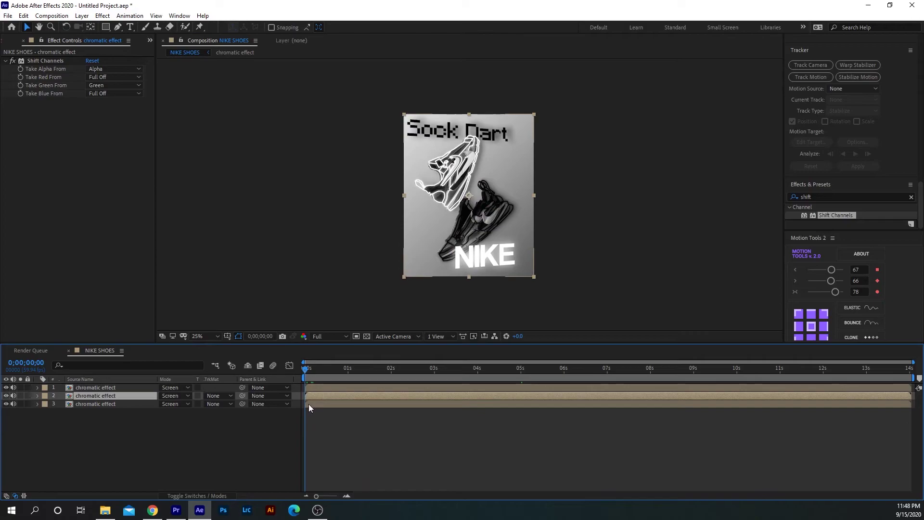
left_click(309, 403)
key("bracketleft")
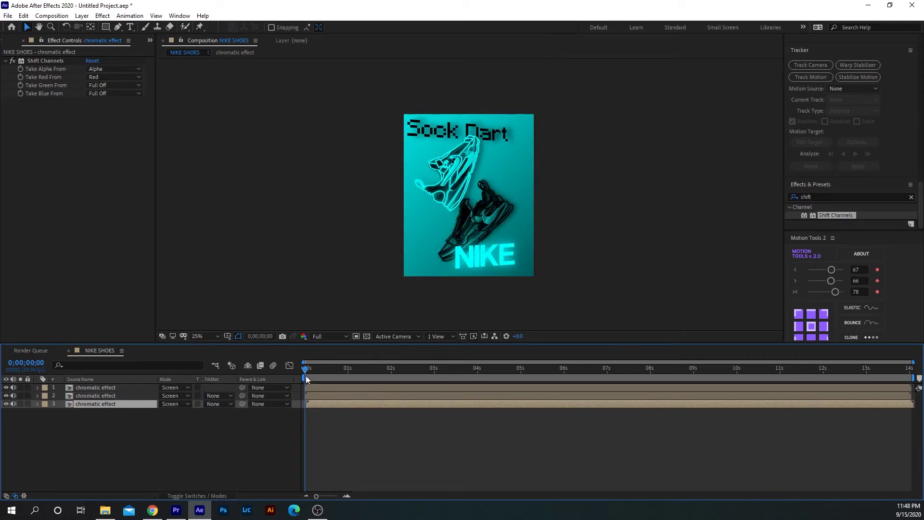
Play the animation from the start and examine the channel split on the shoes up close.
key("space")
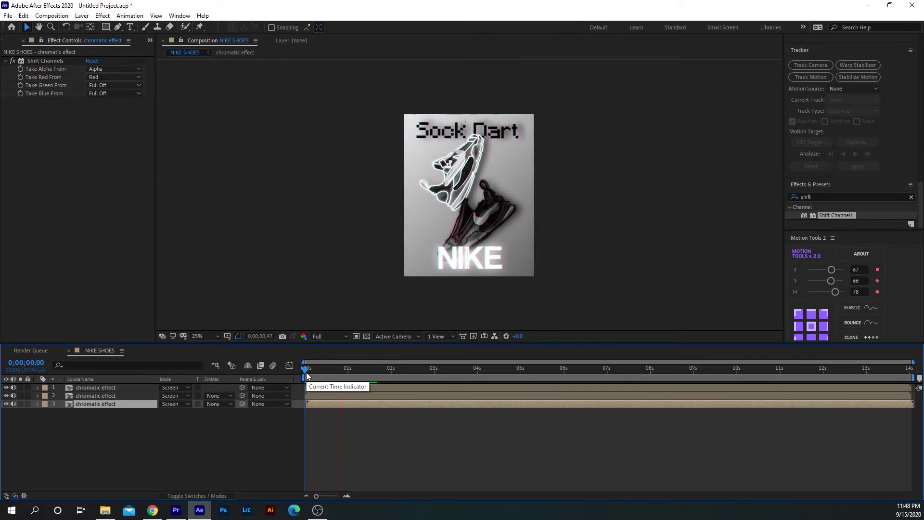
scroll(485, 249, "up", 2)
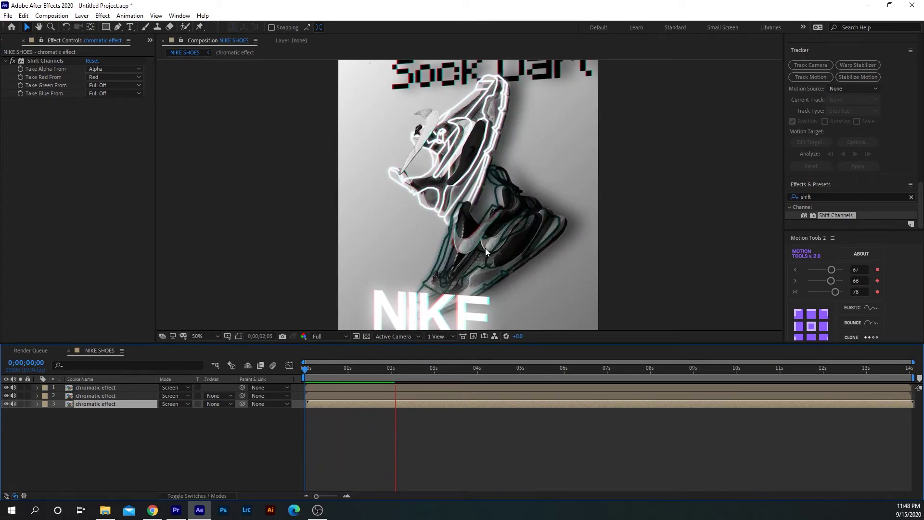
scroll(485, 247, "down", 2)
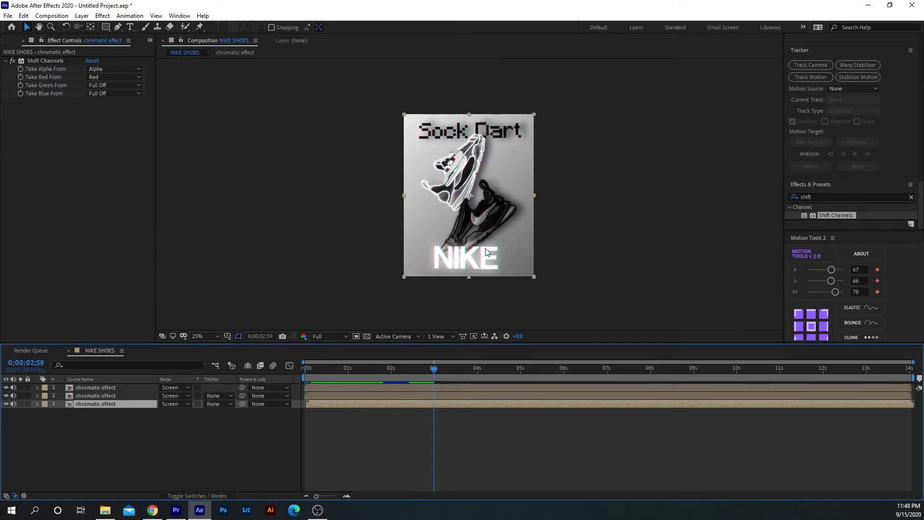
key("space")
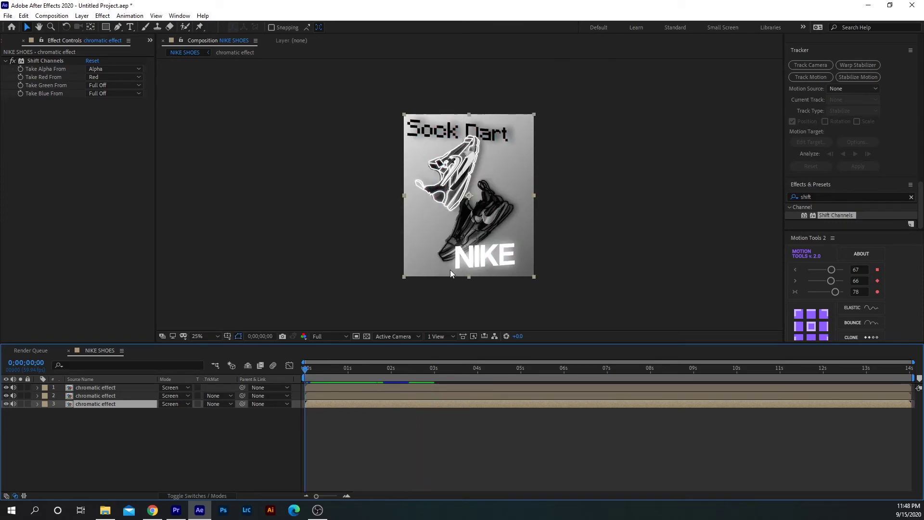
Delay the green-channel layer by a few frames and the blue-channel layer slightly more, and preview the animation from the start.
left_click(316, 396)
left_click(315, 388)
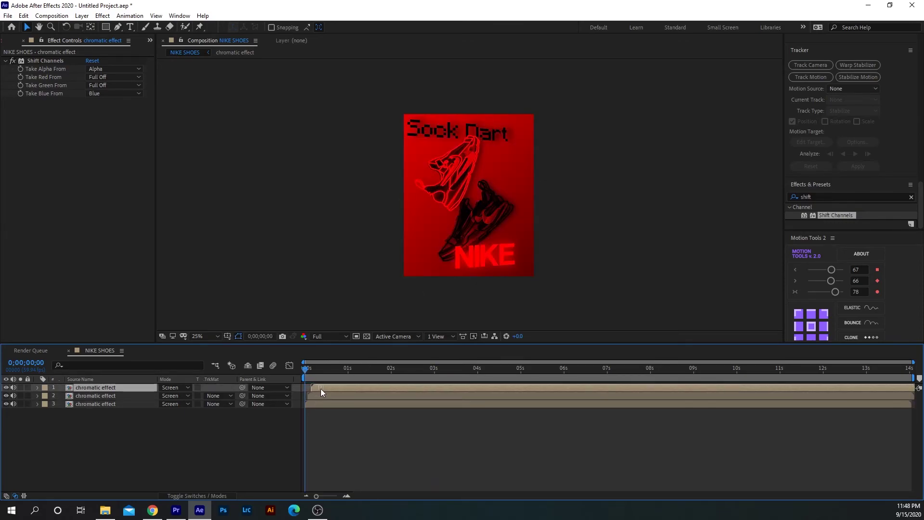
key("space")
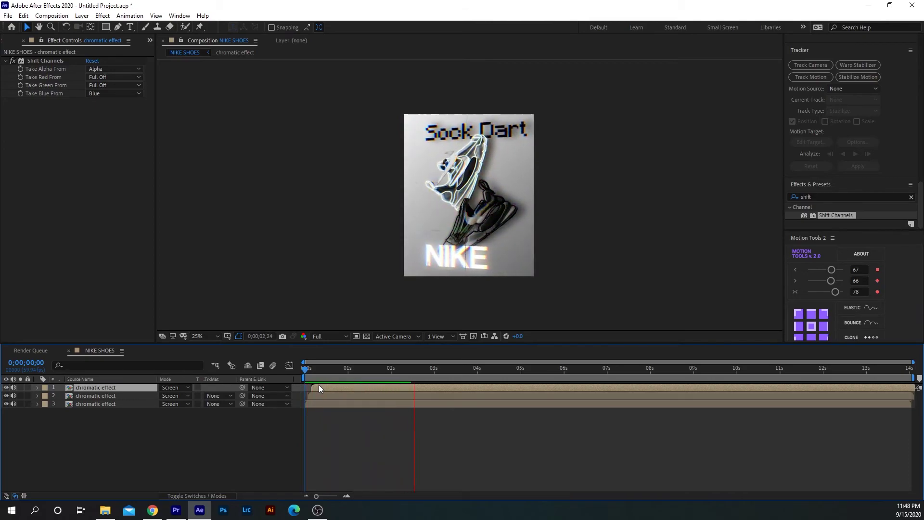
key("space")
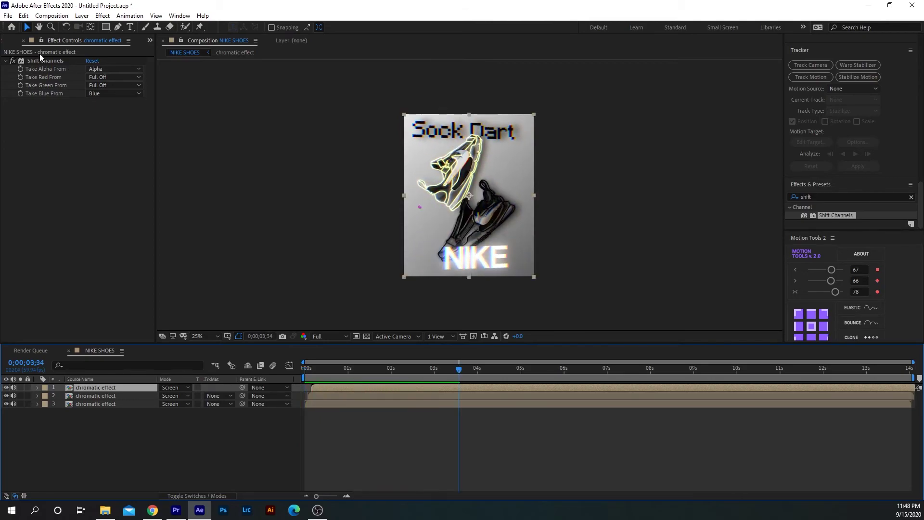
Add the NIKE SHOES composition to the render queue and accept its render settings at Best quality and Full resolution.
left_click(52, 16)
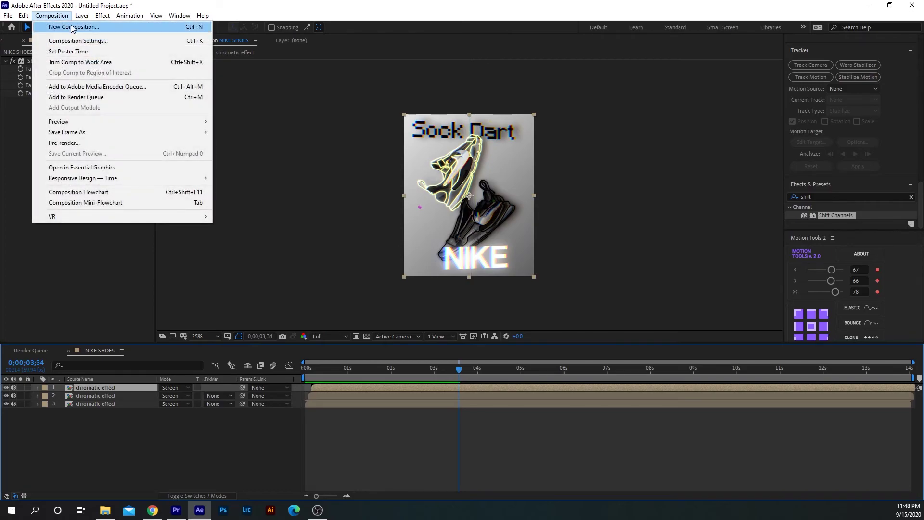
left_click(87, 98)
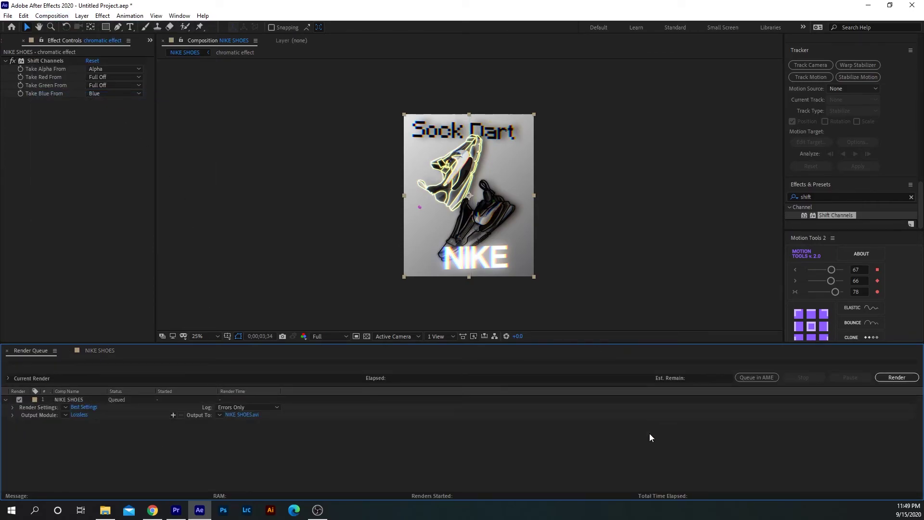
left_click(85, 406)
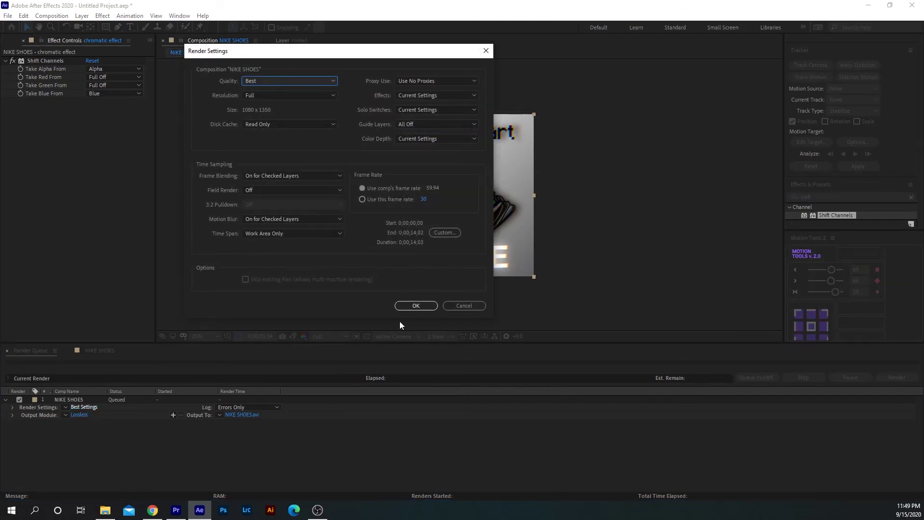
left_click(415, 305)
Set the output module's format to QuickTime.
left_click(80, 415)
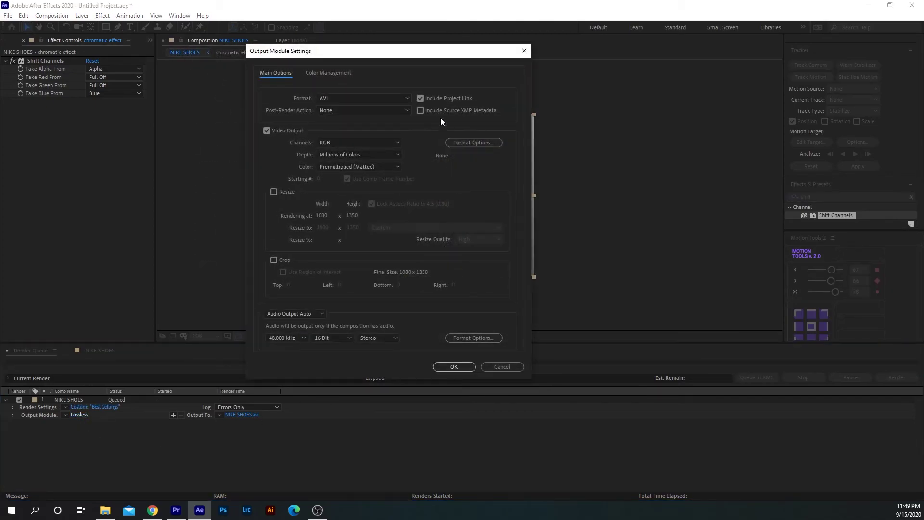
left_click(376, 99)
left_click(373, 206)
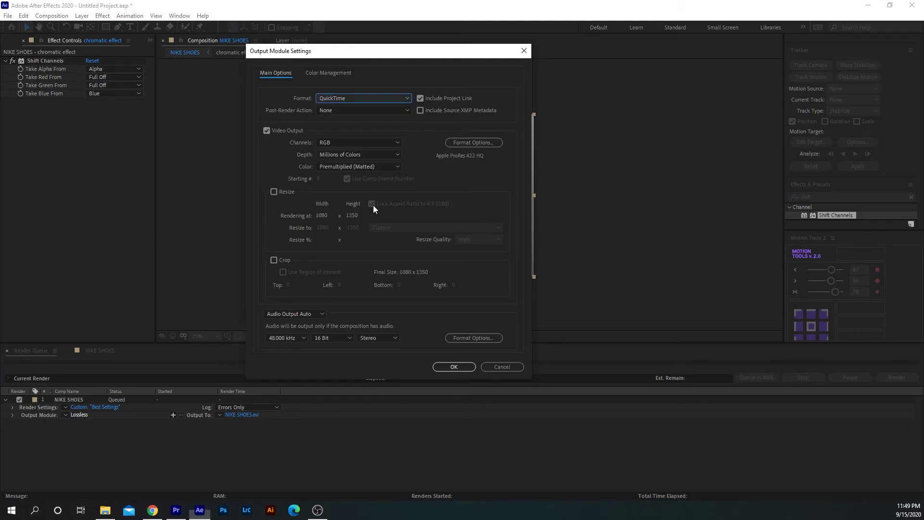
left_click(444, 367)
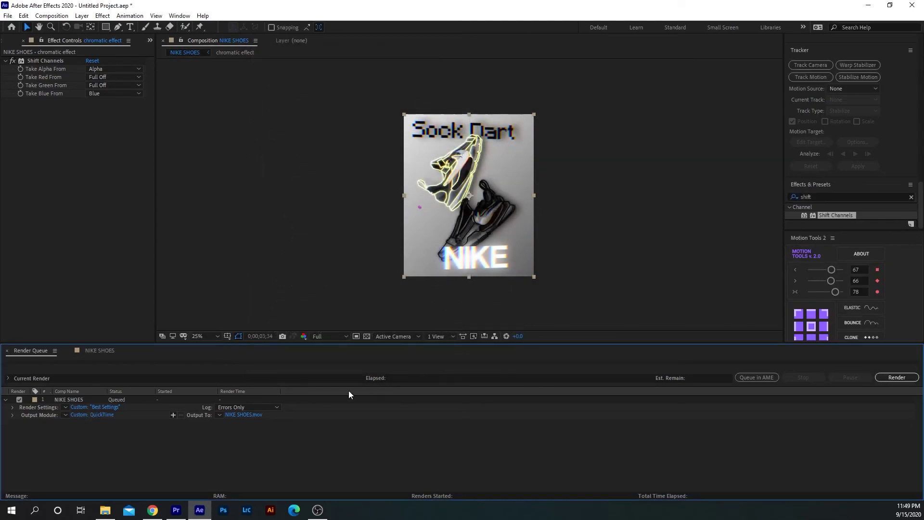
Set the output to NIKE SHOES in the YOUTUBE > TURORIAL 001 > EXPORT folder and start the render.
left_click(250, 416)
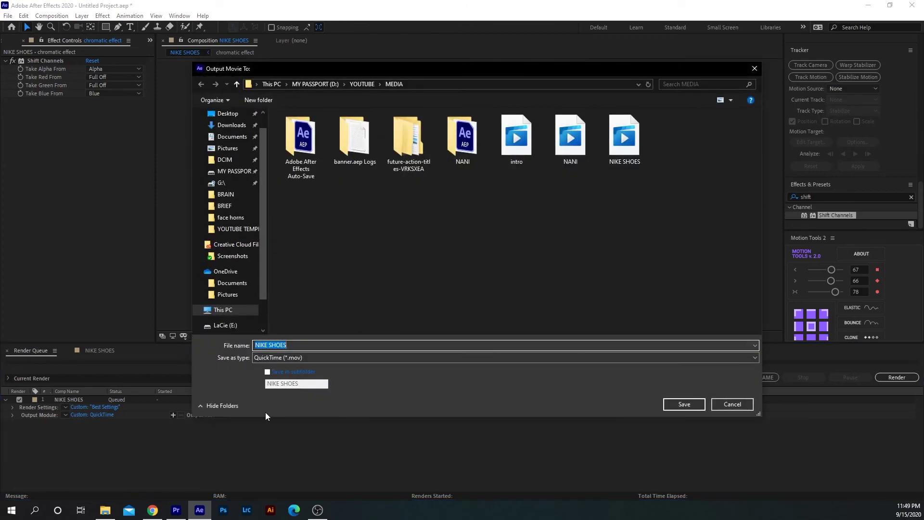
left_click(369, 83)
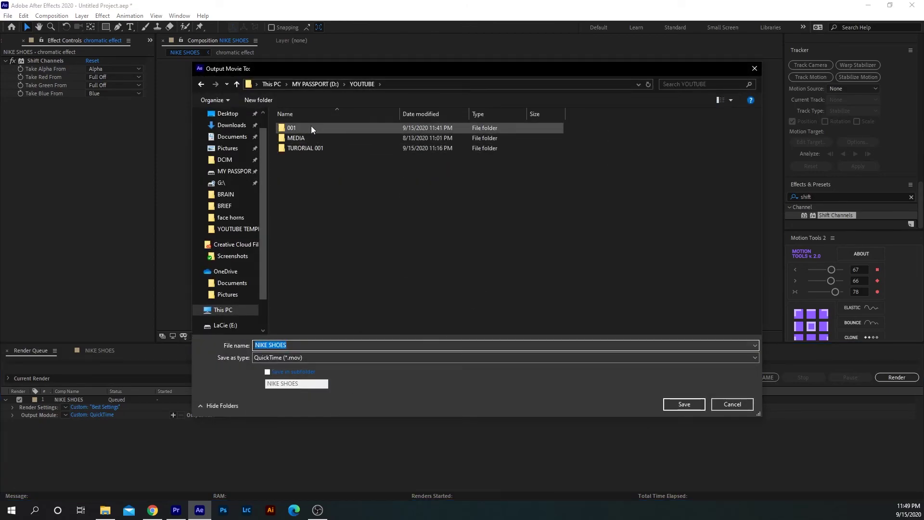
double_click(327, 151)
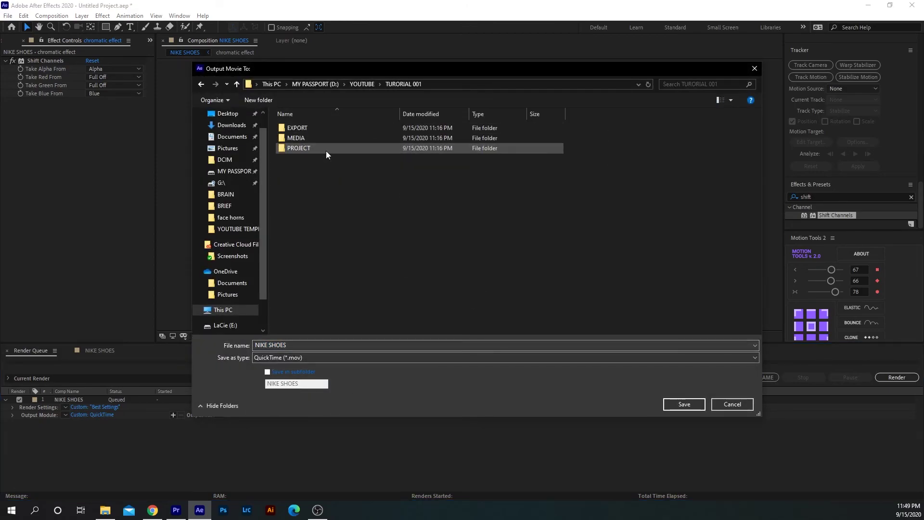
double_click(311, 129)
left_click(293, 344)
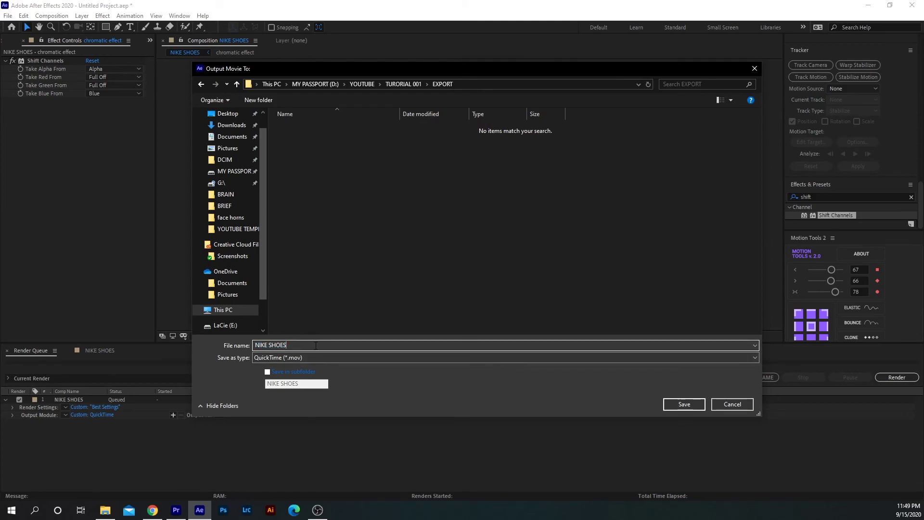
left_click(674, 409)
left_click(908, 380)
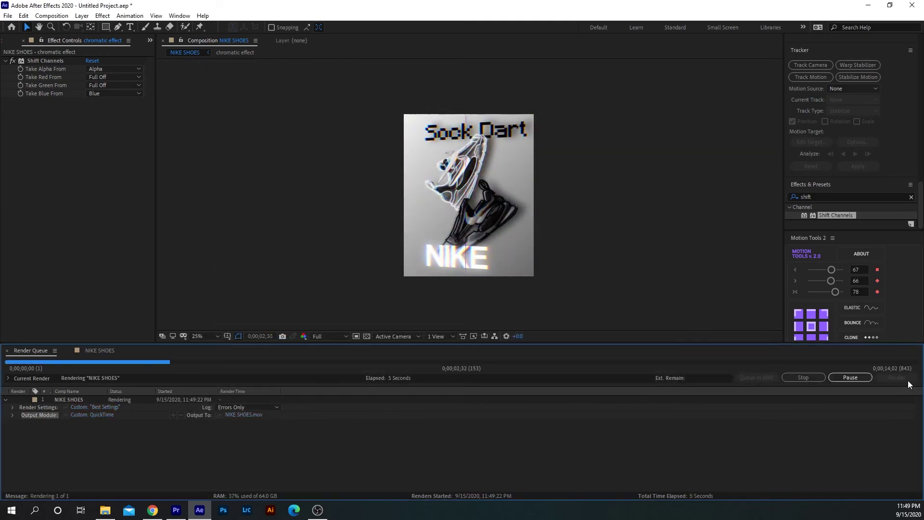